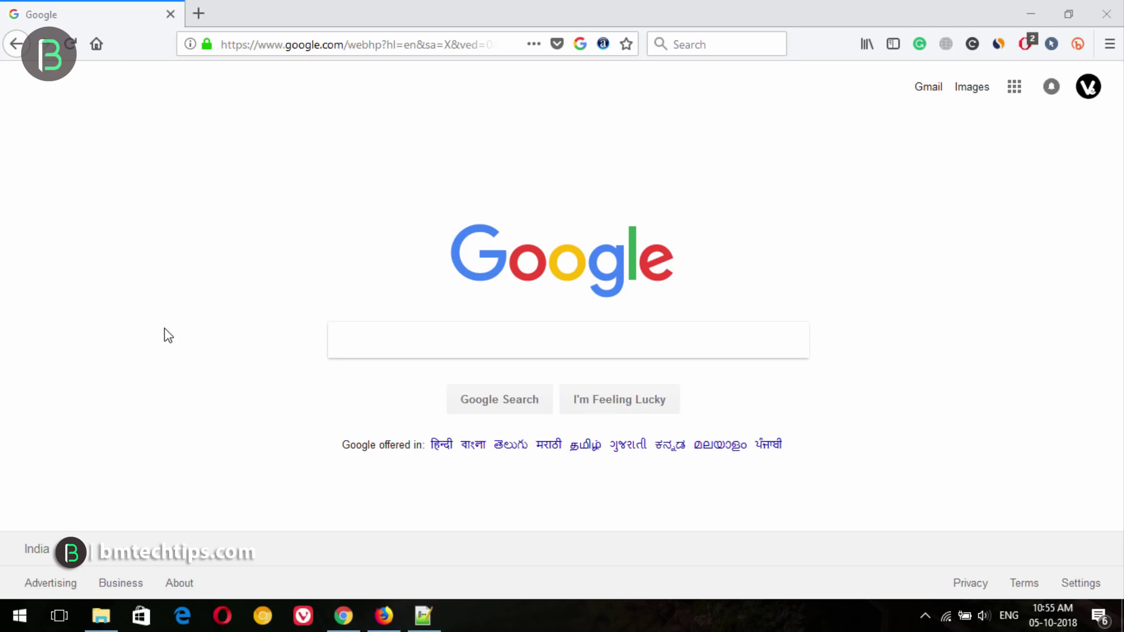
Search Google for "vidmate" from the recent searches.
click(344, 342)
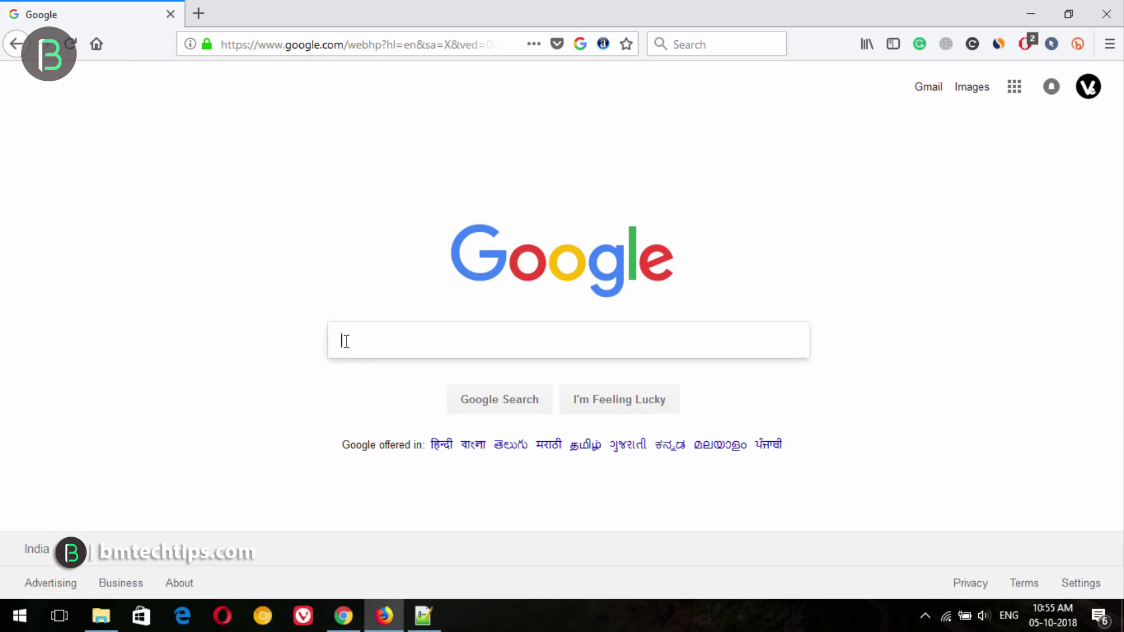
click(363, 337)
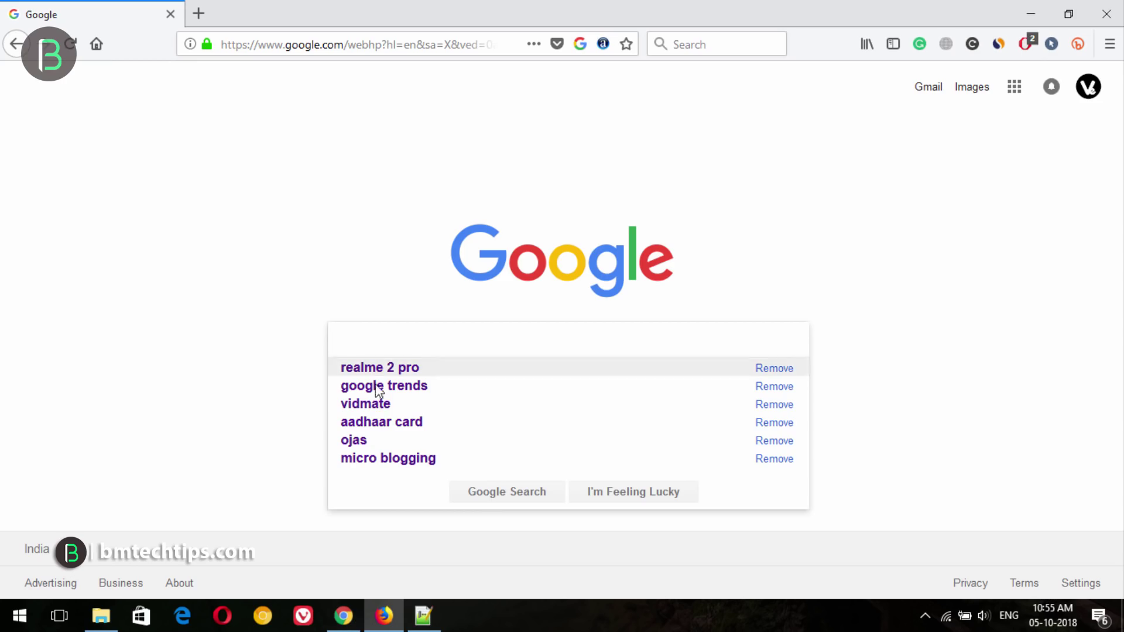
click(381, 406)
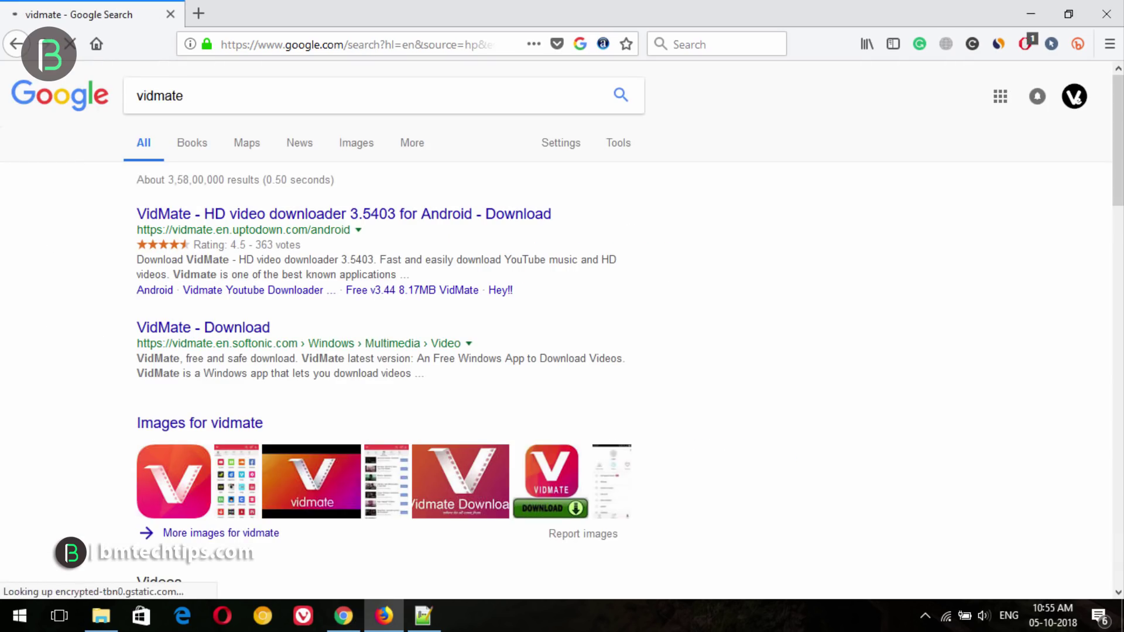
Open the search result "How to download and install VidMate App for PC- Windows 7/8/8.1/10?" in a new tab and show it.
click(1117, 218)
scroll(1094, 334, down, 7)
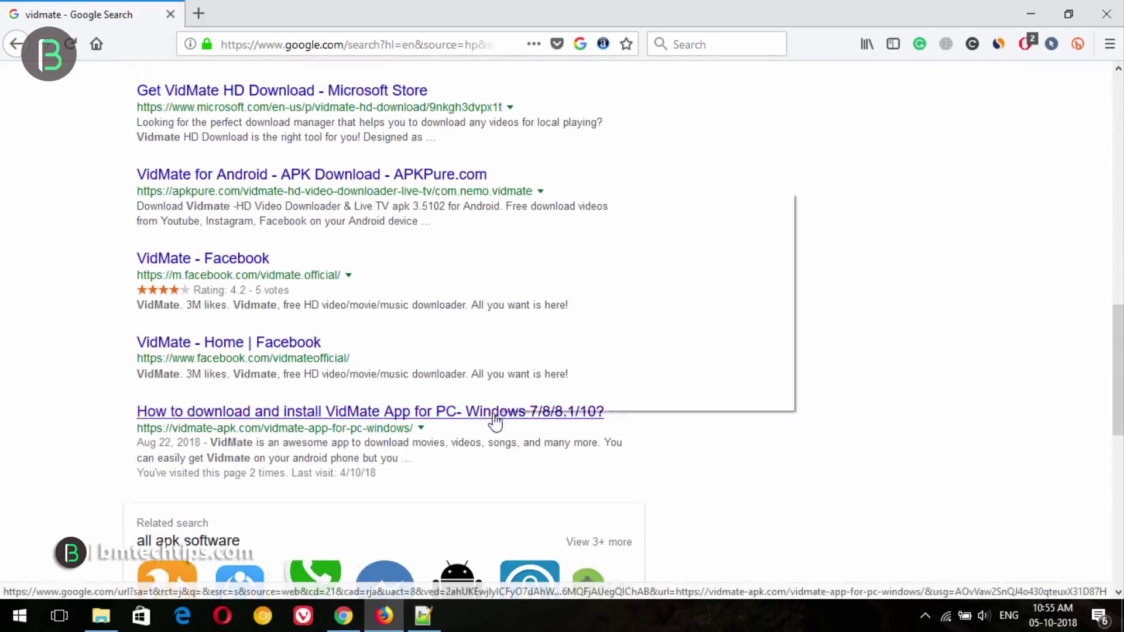
right_click(495, 419)
click(567, 201)
click(247, 6)
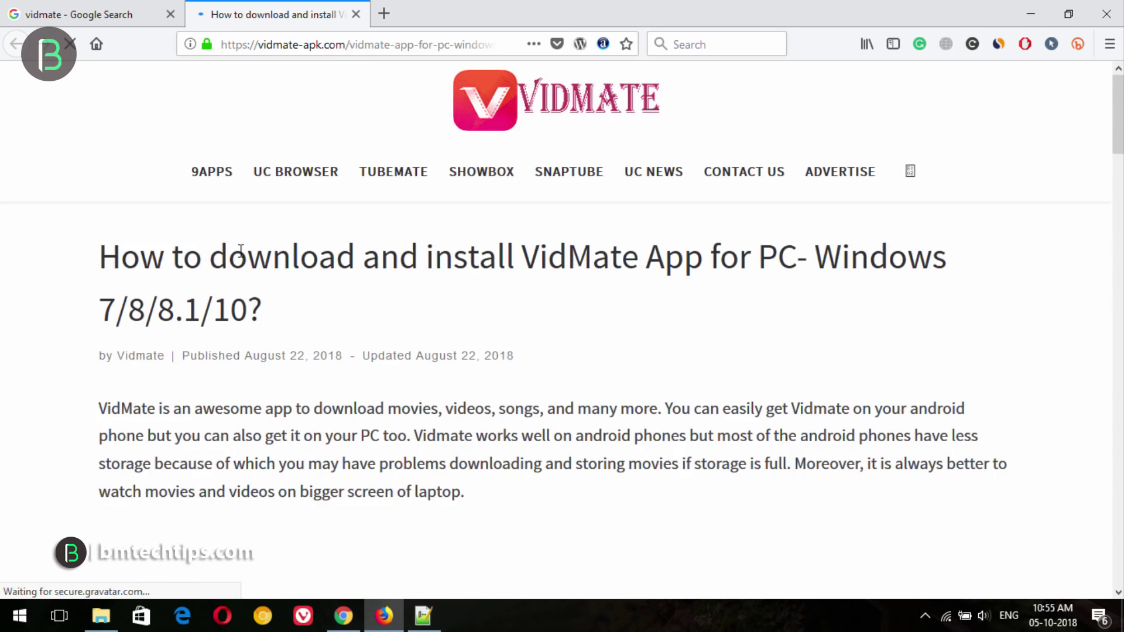
View the SimilarWeb traffic overview for vidmate-apk.com.
click(27, 12)
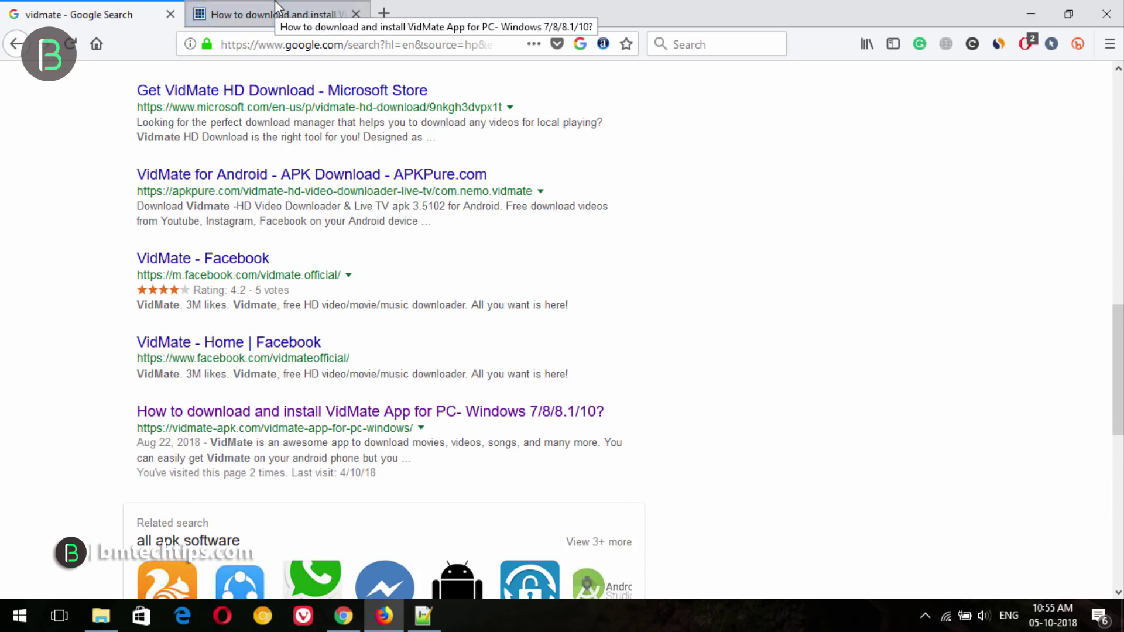
click(275, 6)
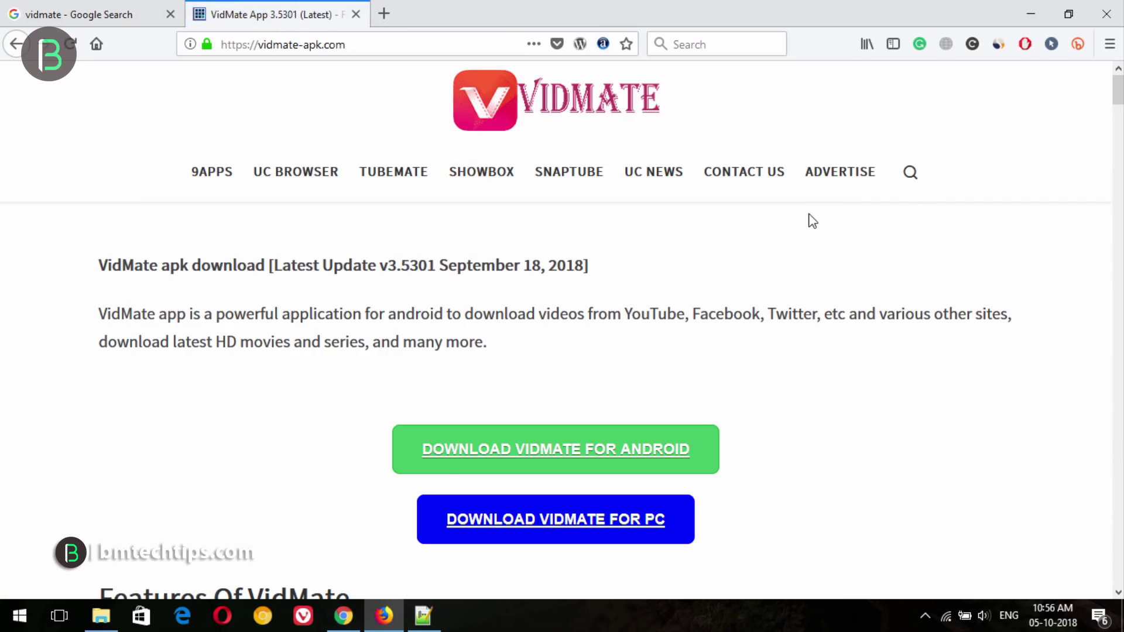
click(1000, 46)
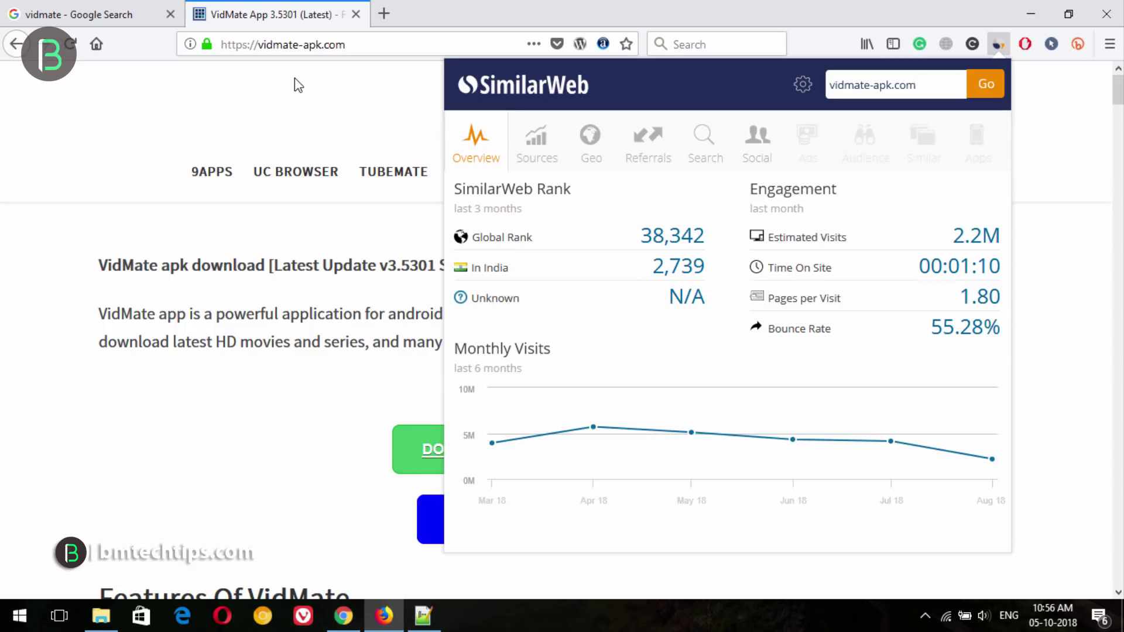
Close the VidMate site and return to the Google home page.
click(355, 15)
scroll(75, 136, up, 10)
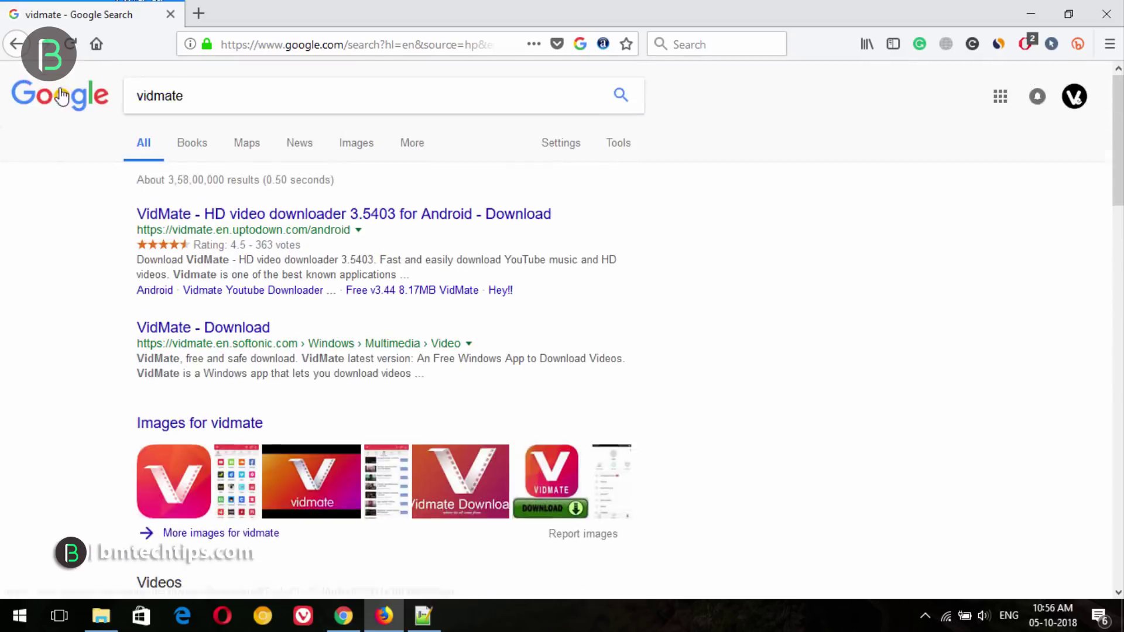
click(62, 95)
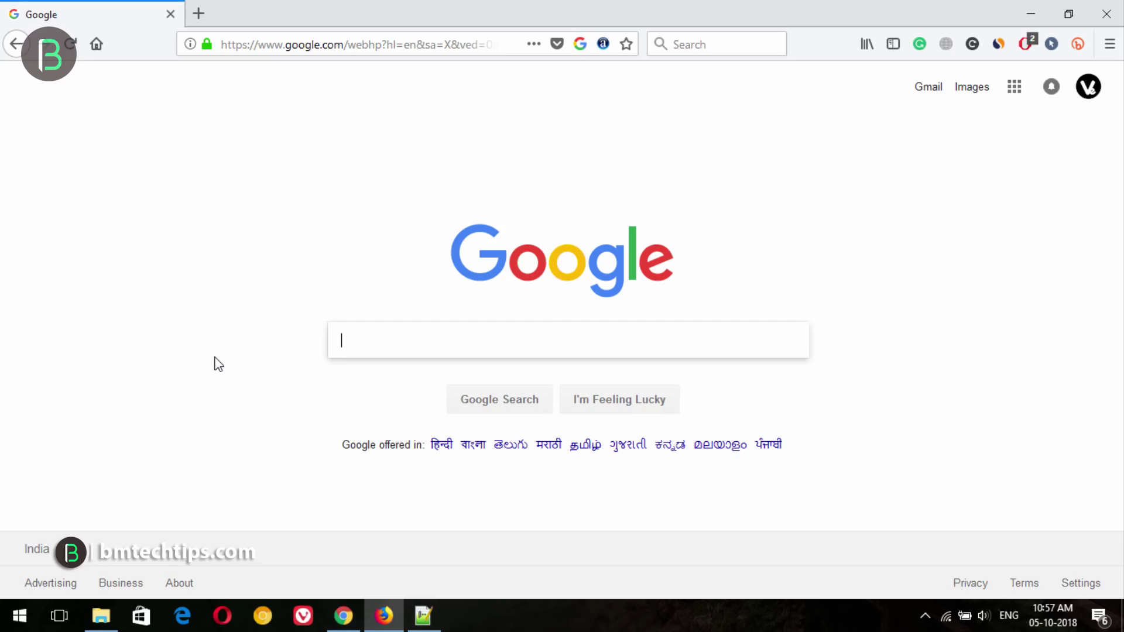
click(358, 342)
click(244, 279)
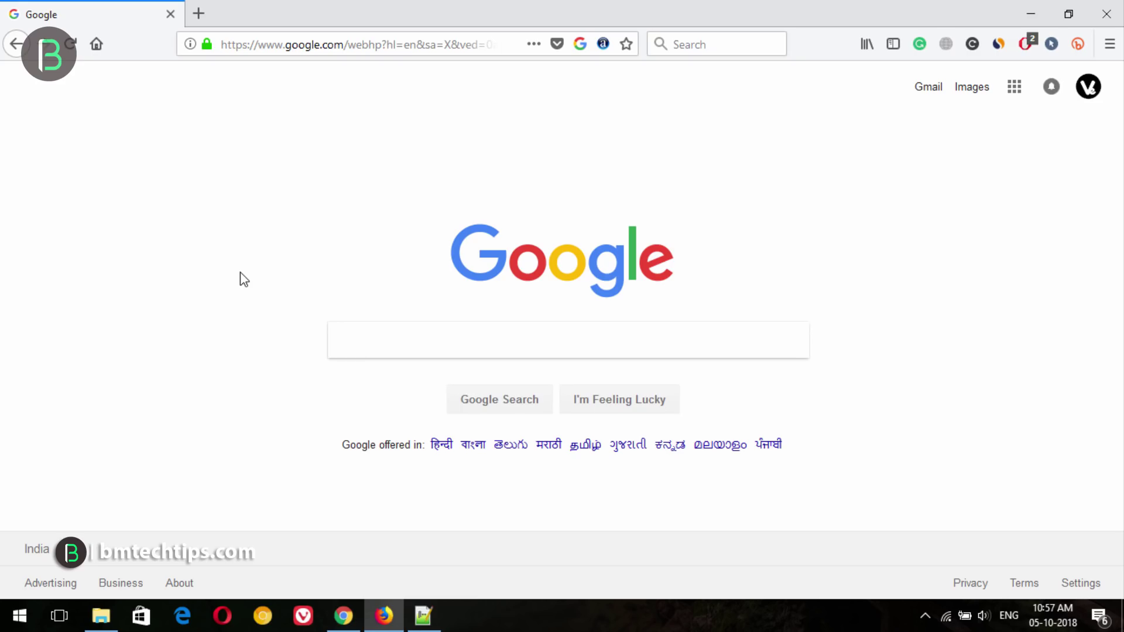
click(358, 327)
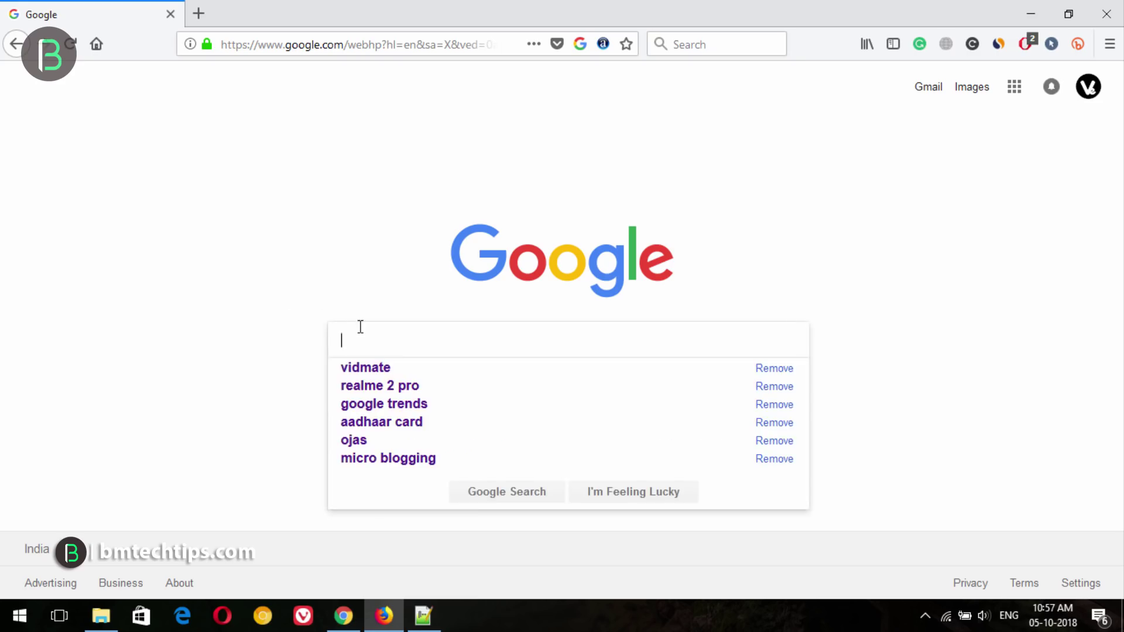
Switch to Google Ads Keyword Planner in Chrome and choose "realme" from the history for finding new keywords.
click(343, 615)
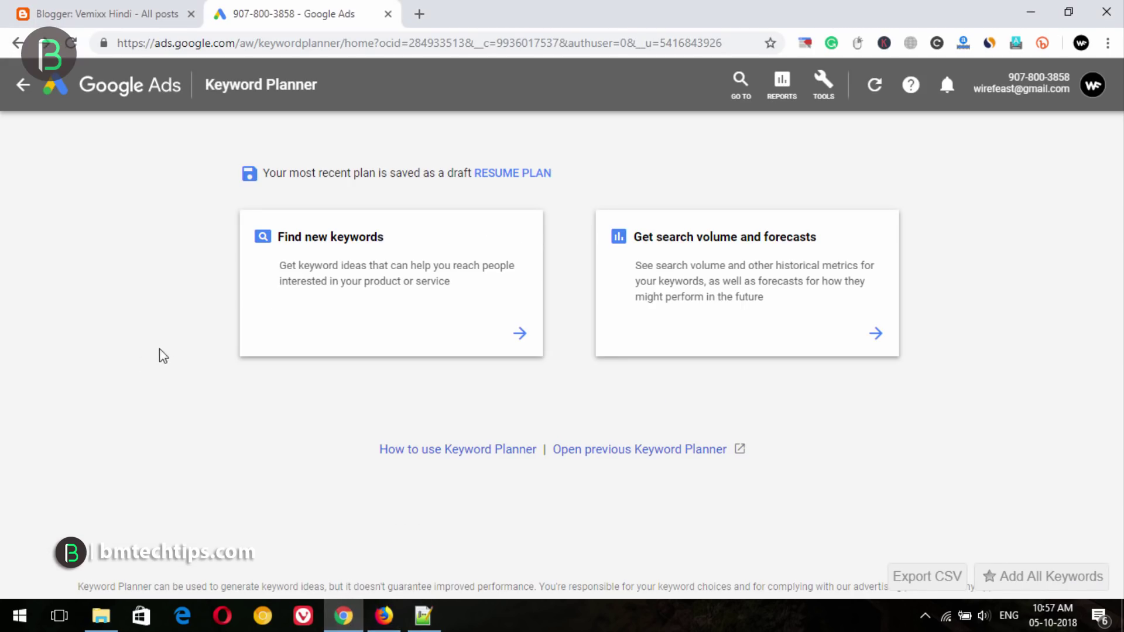
click(324, 271)
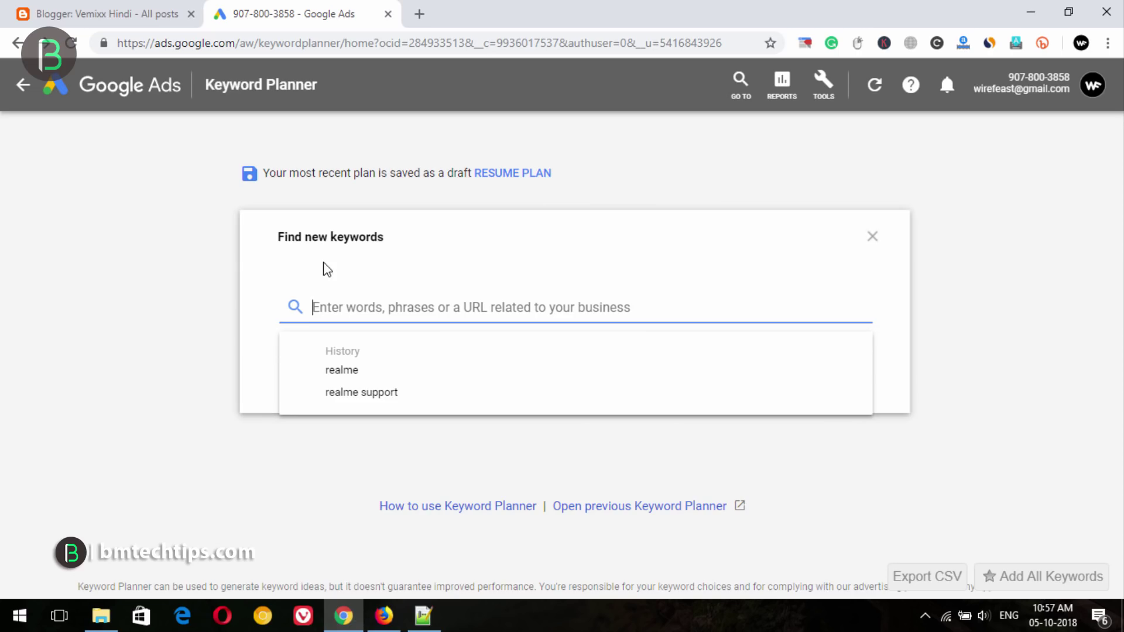
click(368, 372)
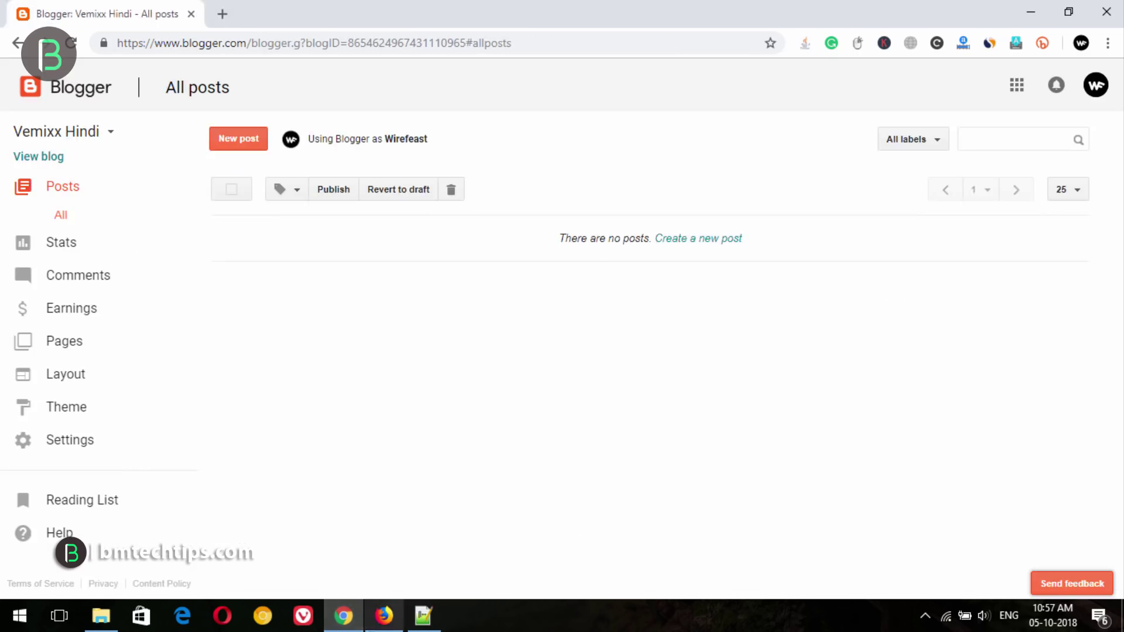
Switch to Firefox and search Google for "realme 2 pro" from the recent searches.
click(384, 616)
click(351, 338)
click(380, 386)
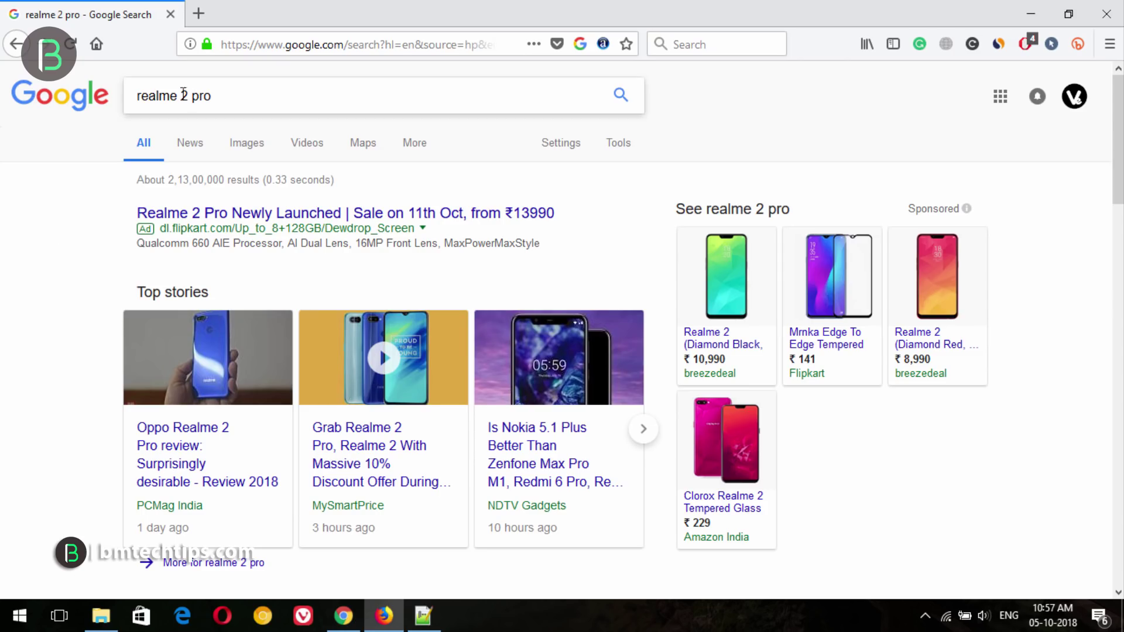
drag(178, 95, 169, 95)
drag(26, 110, 26, 110)
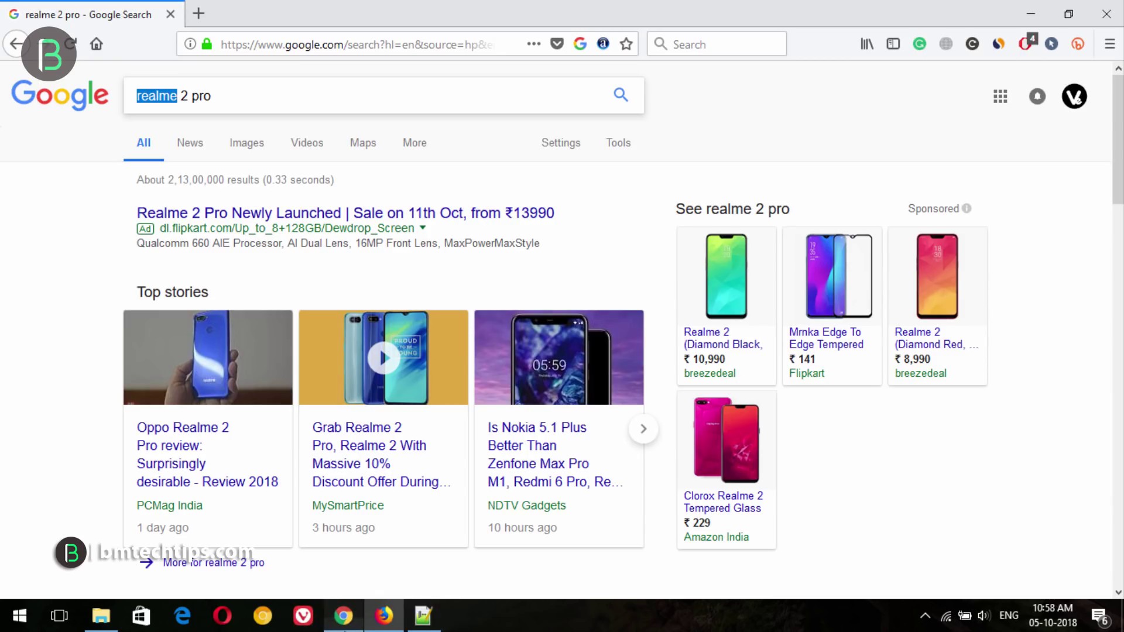
click(343, 617)
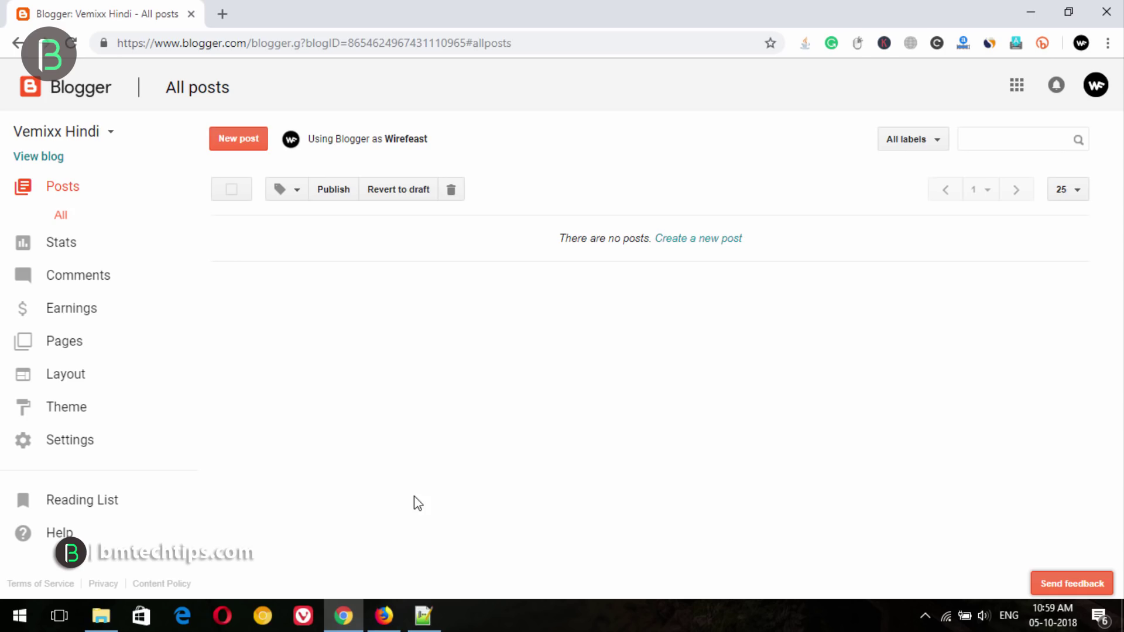
mouse_move(384, 616)
click(384, 551)
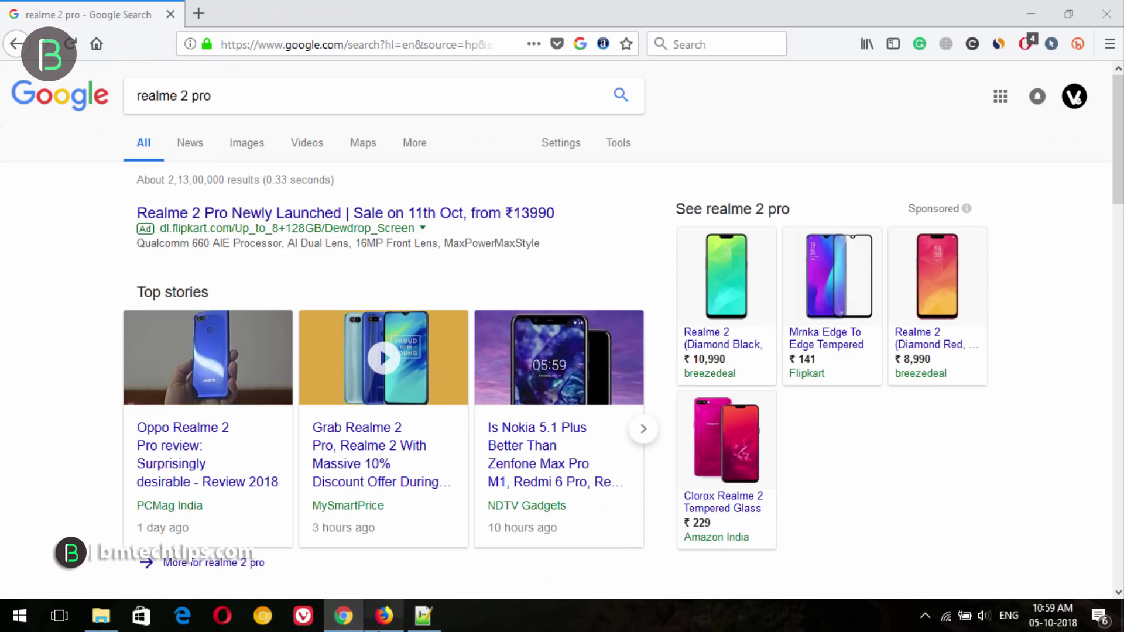
click(258, 93)
drag(259, 91, 57, 93)
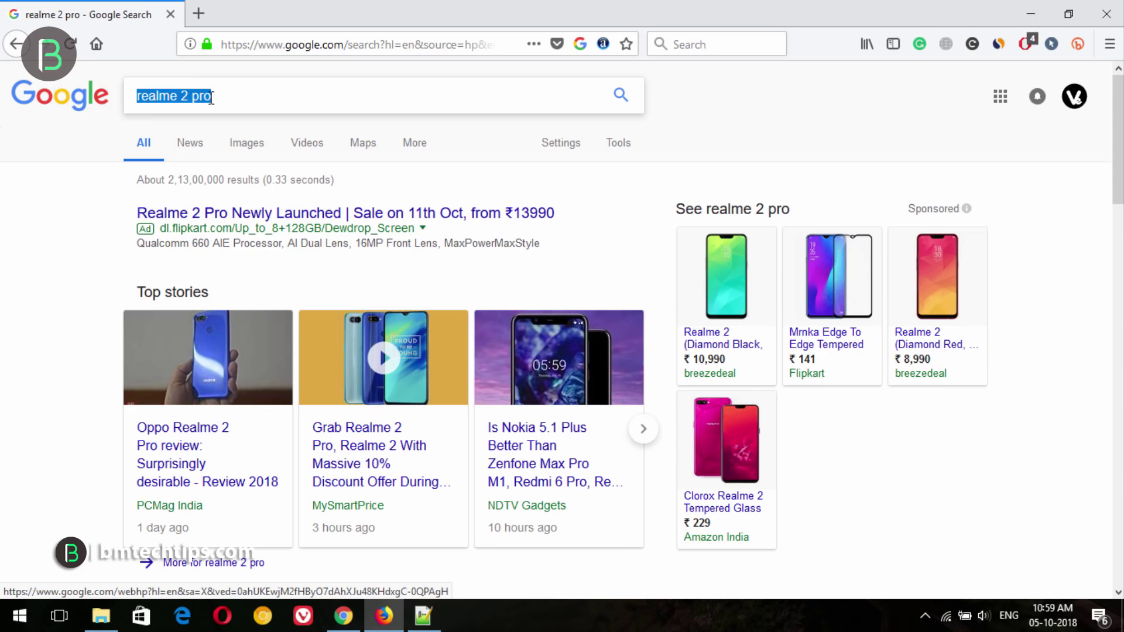
click(162, 95)
drag(177, 96, 16, 98)
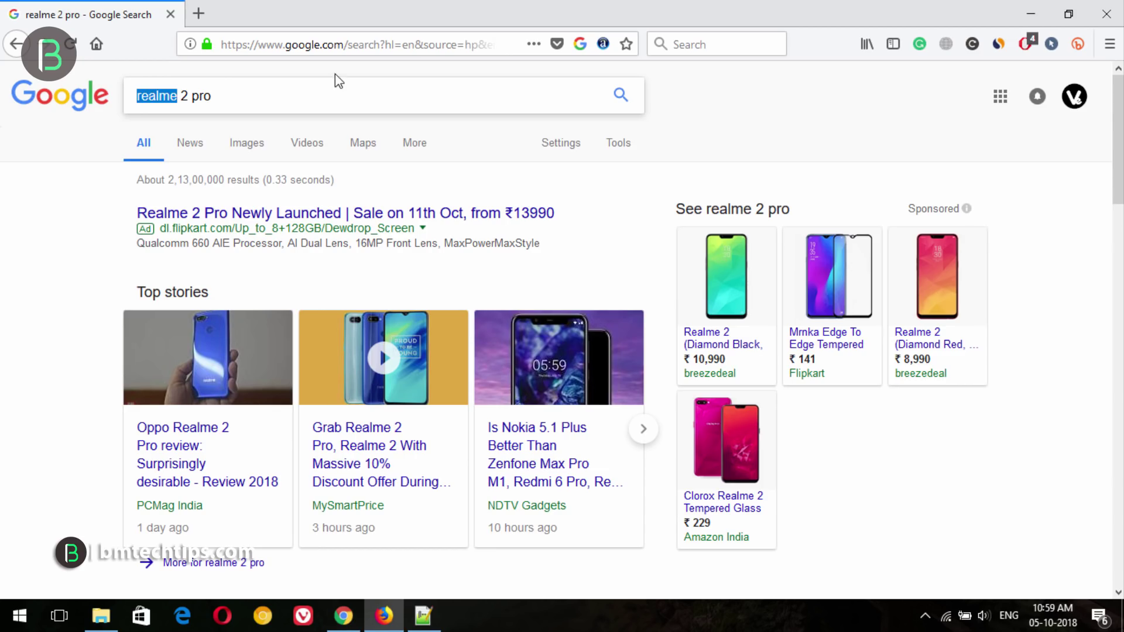
click(235, 98)
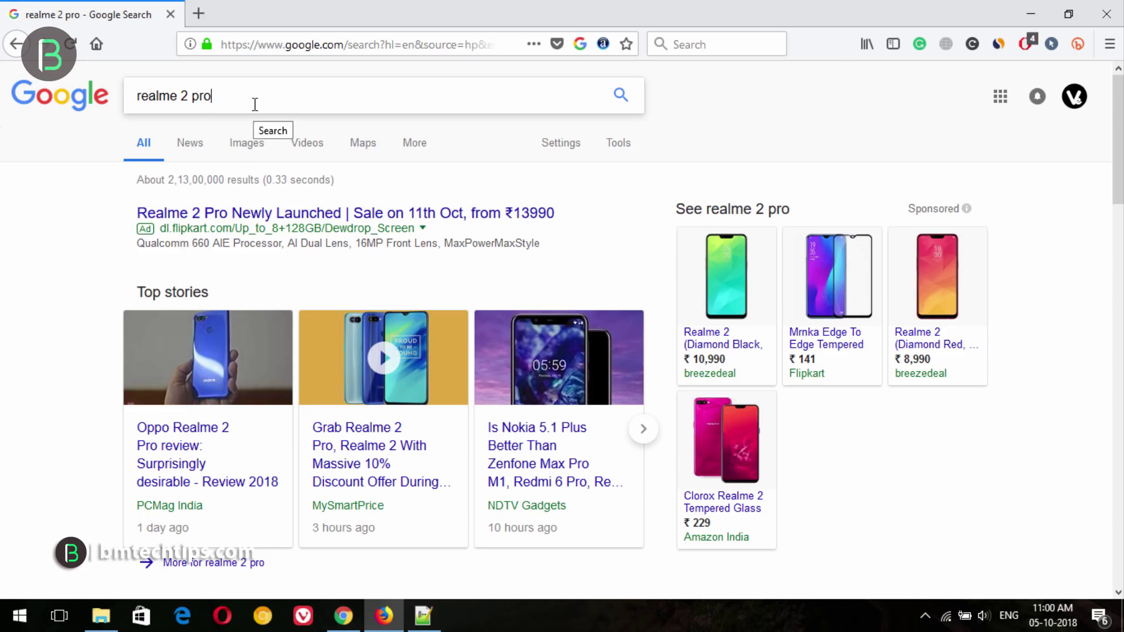
Switch to Blogger in Chrome and view the blog's AdSense earnings settings.
key(alt+Tab)
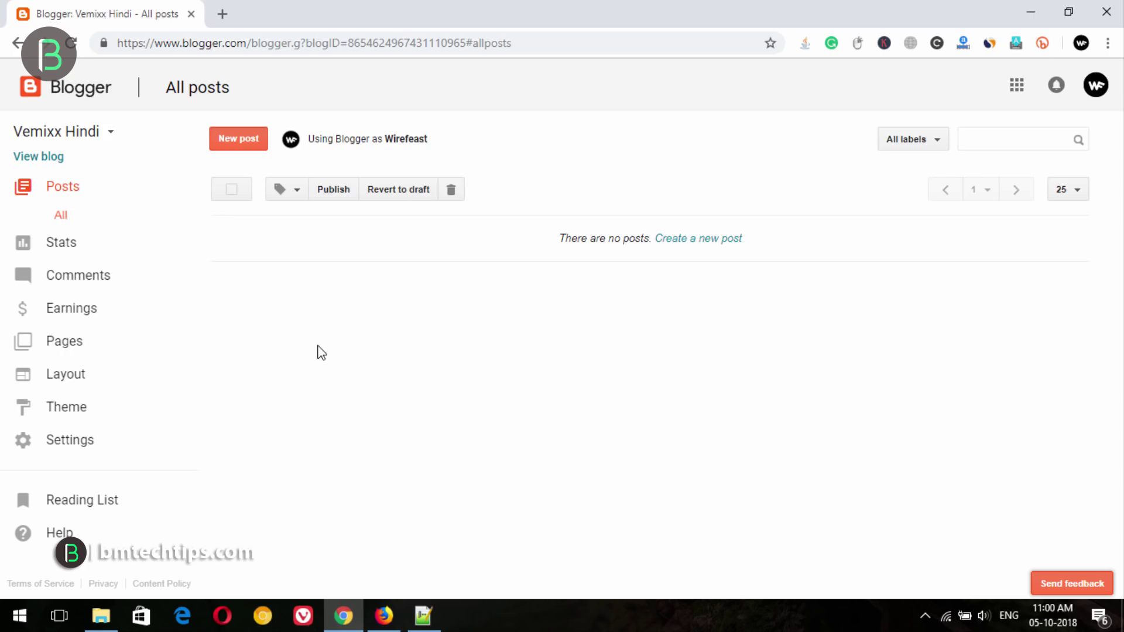
click(70, 307)
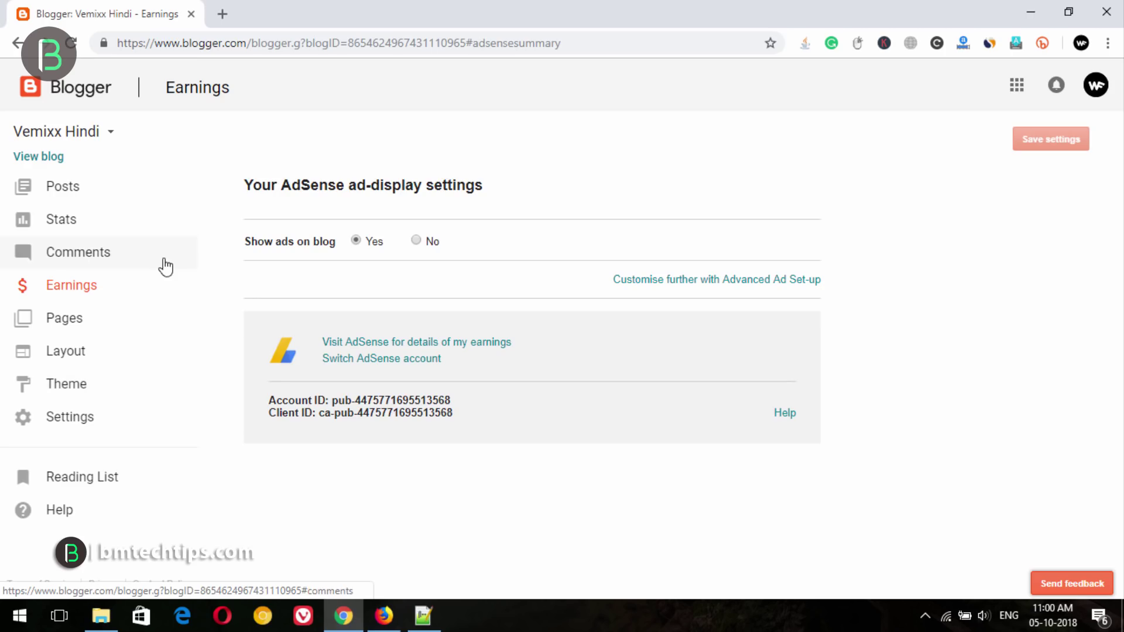
Open the blog's title for editing in the basic settings and select its whole text.
click(75, 419)
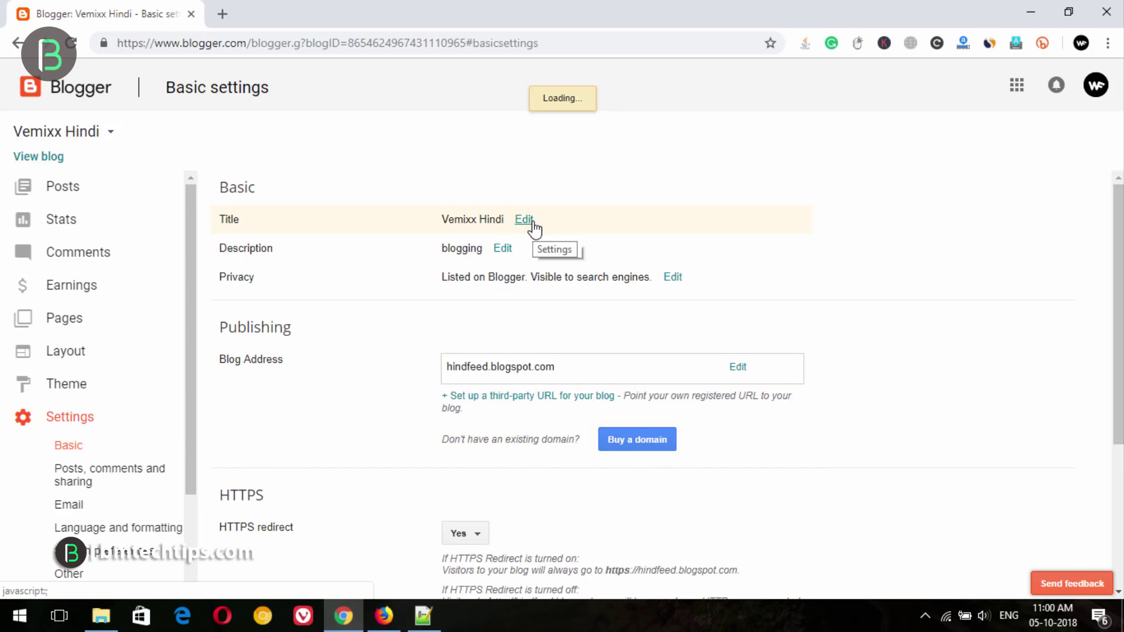
click(530, 222)
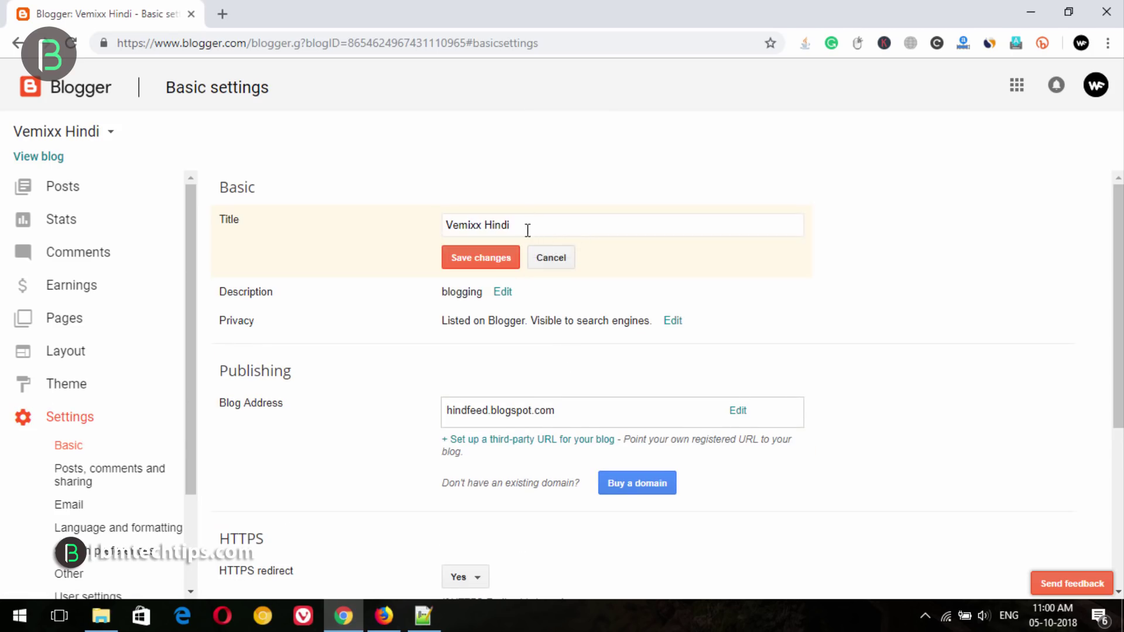
drag(527, 230, 321, 234)
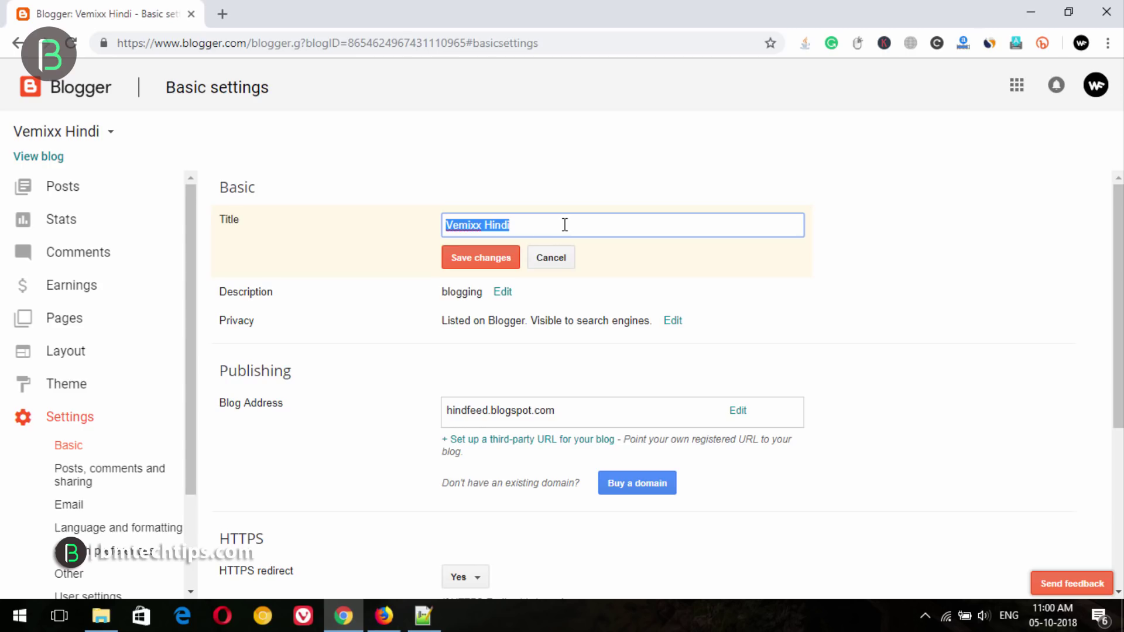
Switch to Notepad++ and copy the document's first line, "Realme 2 Pro Price, Specifications, Features".
click(424, 615)
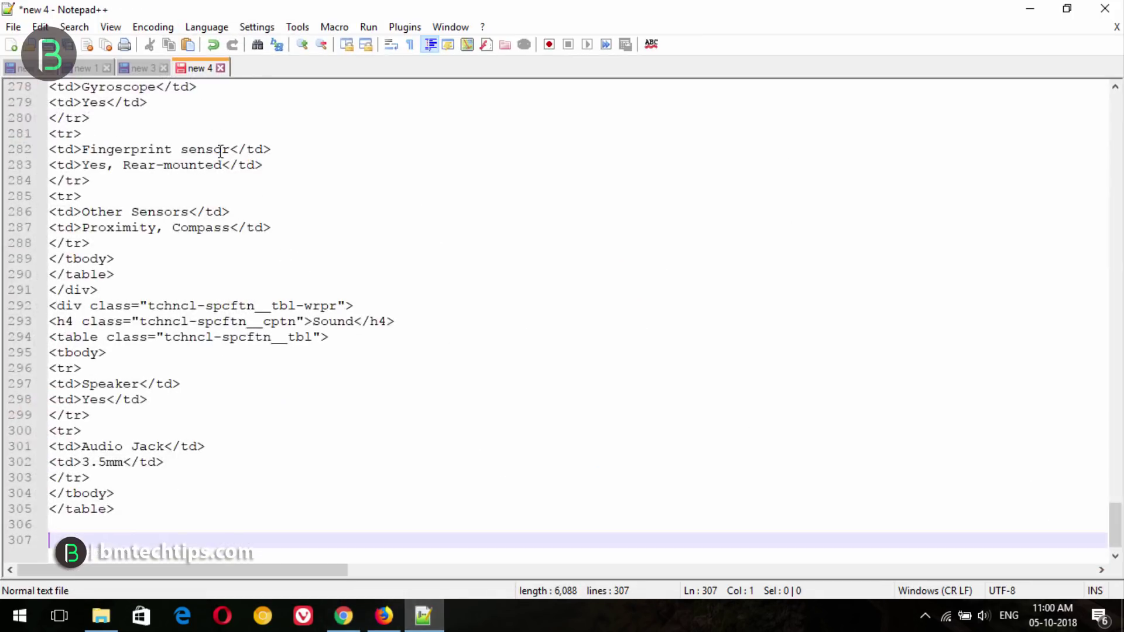
scroll(242, 195, up, 8)
drag(1113, 476, 1113, 99)
drag(415, 86, 35, 82)
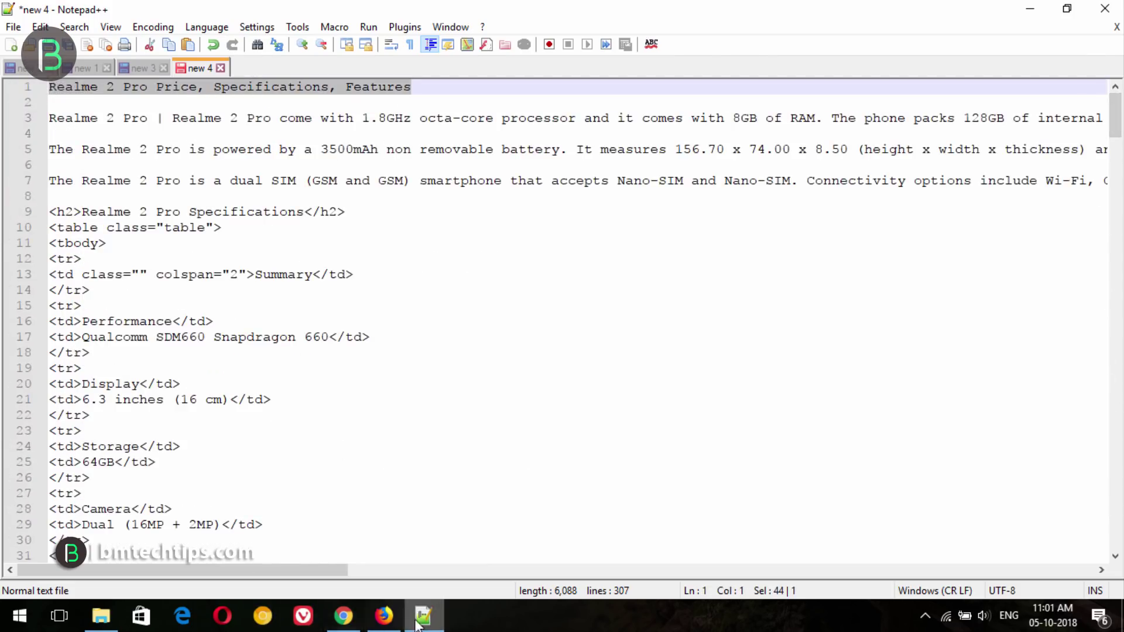
Switch back to Blogger, set the blog title to "Realme 2 Pro Price, Specifications, Features" and save it.
click(384, 616)
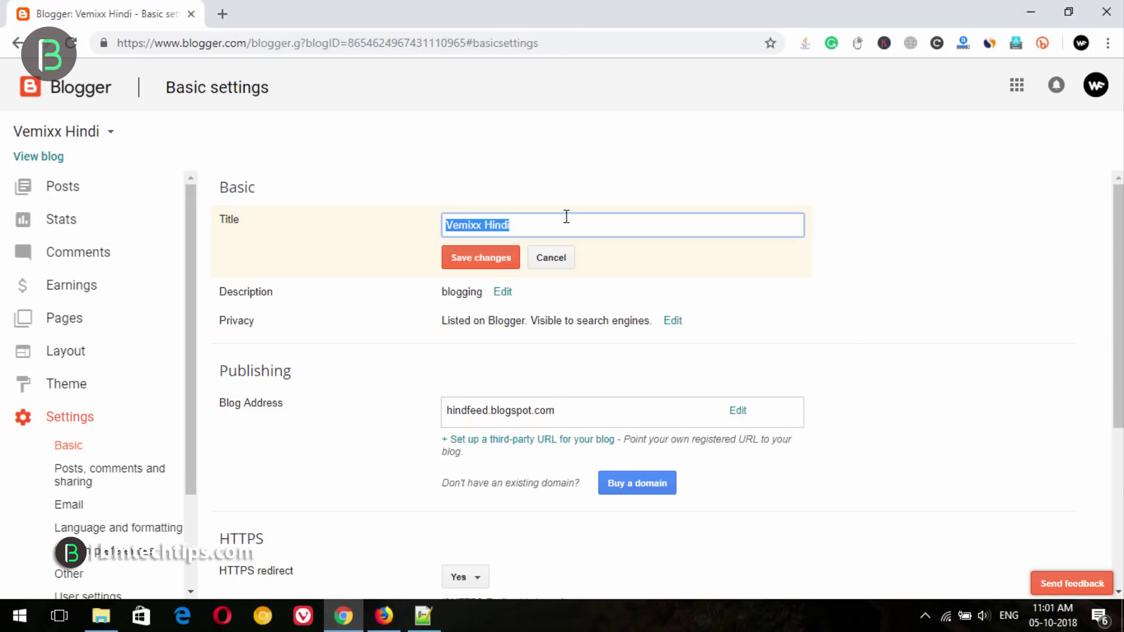
text(Realme 2 Pro Price, Specifications, Features)
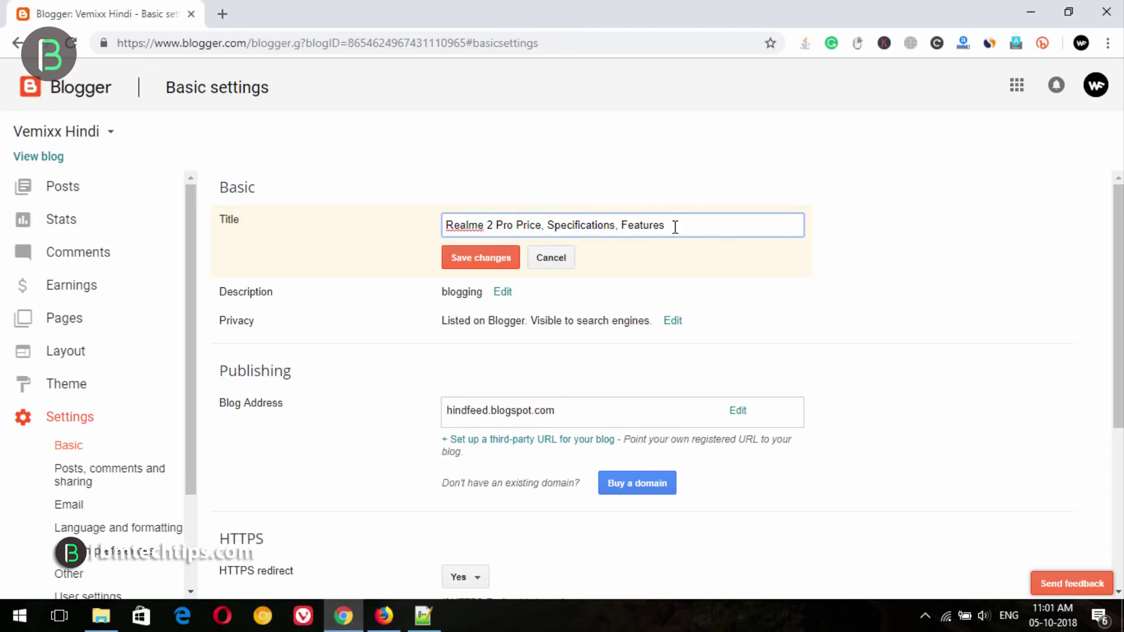
click(492, 263)
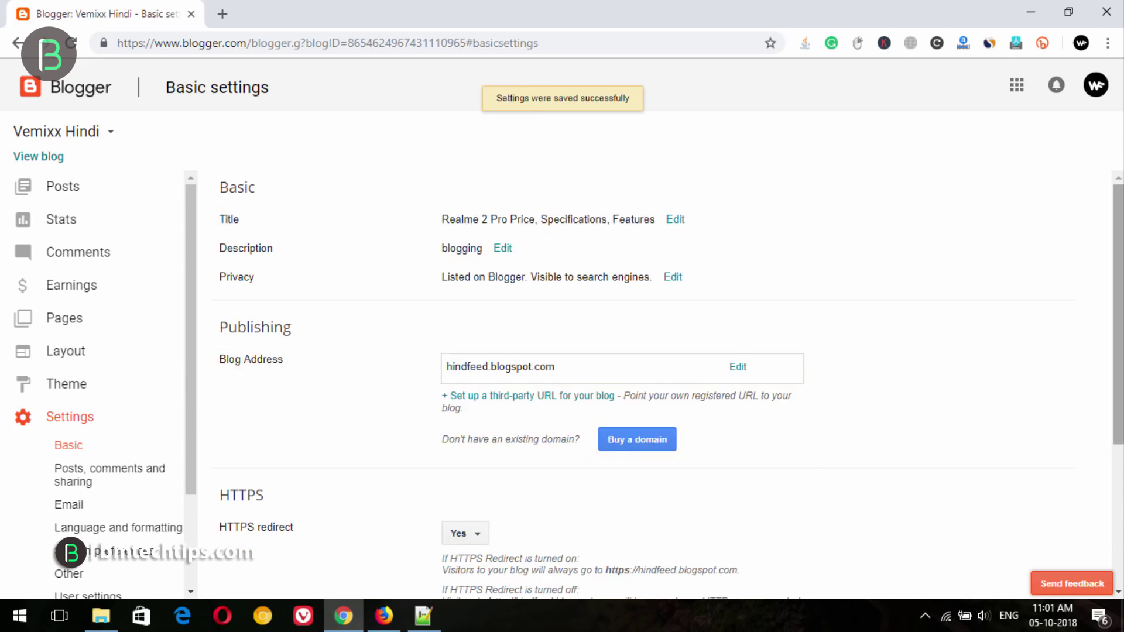
Set the blog address to realme-phone.blogspot.com and save it.
scroll(871, 375, down, 1)
click(738, 358)
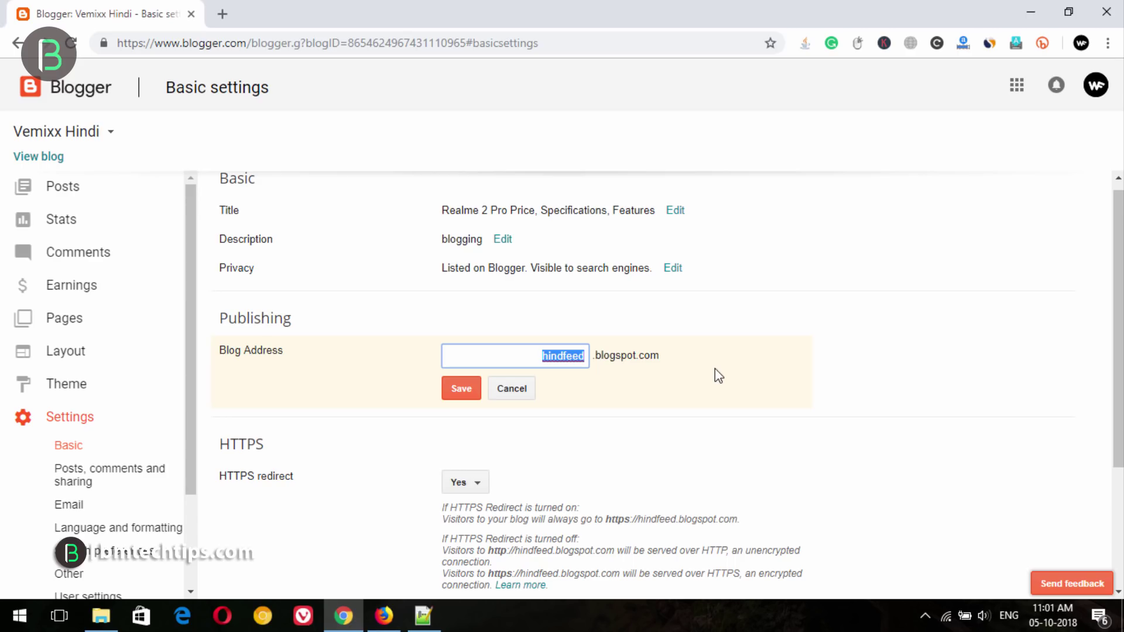
text(realme-phone)
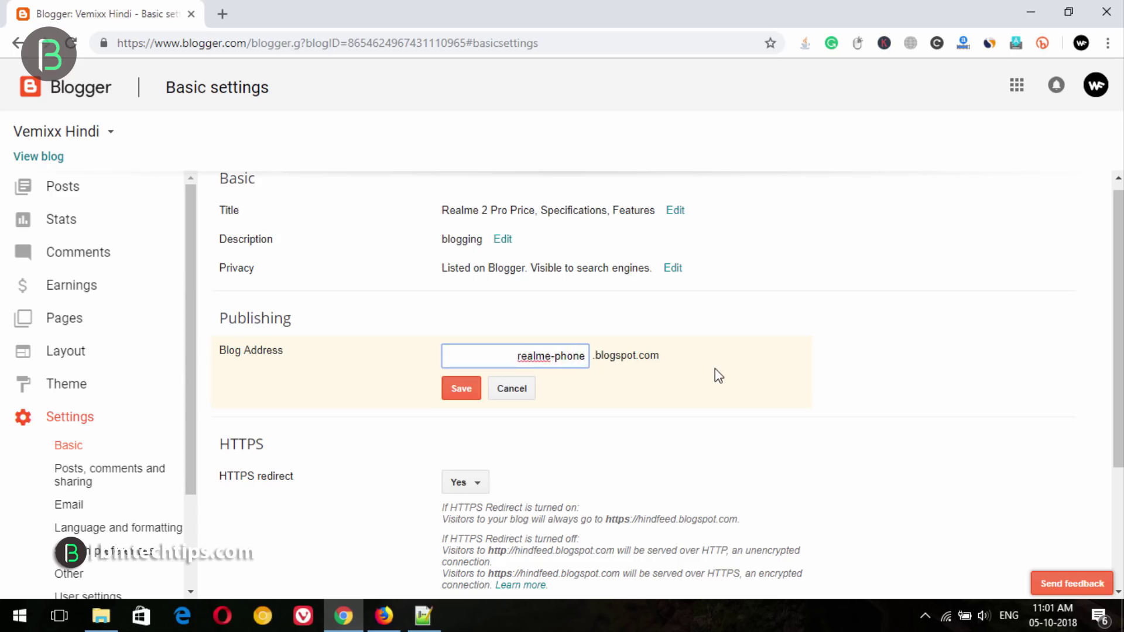
click(467, 391)
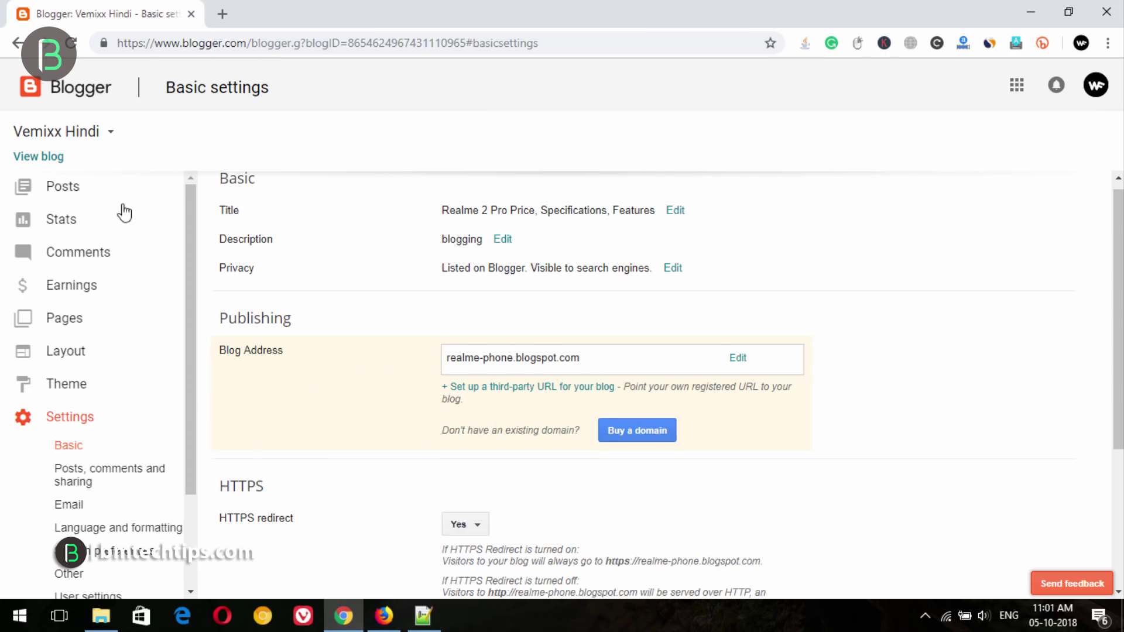
Reload the settings page and view the live blog with its new title and address, closing the blog view when done.
key(F5)
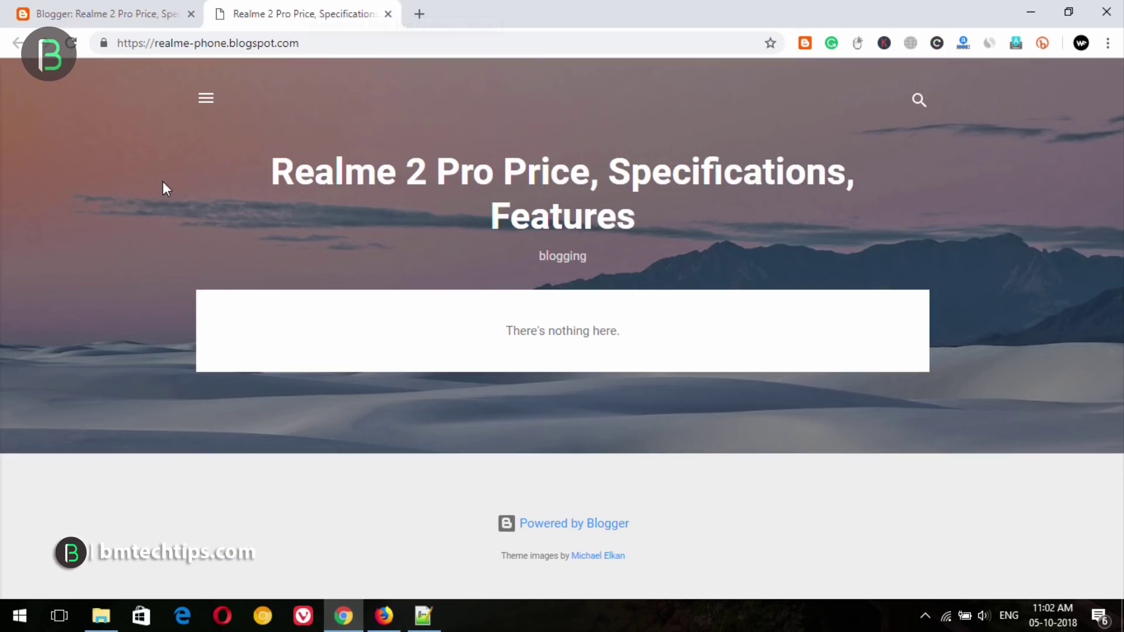
click(39, 156)
drag(315, 42, 75, 44)
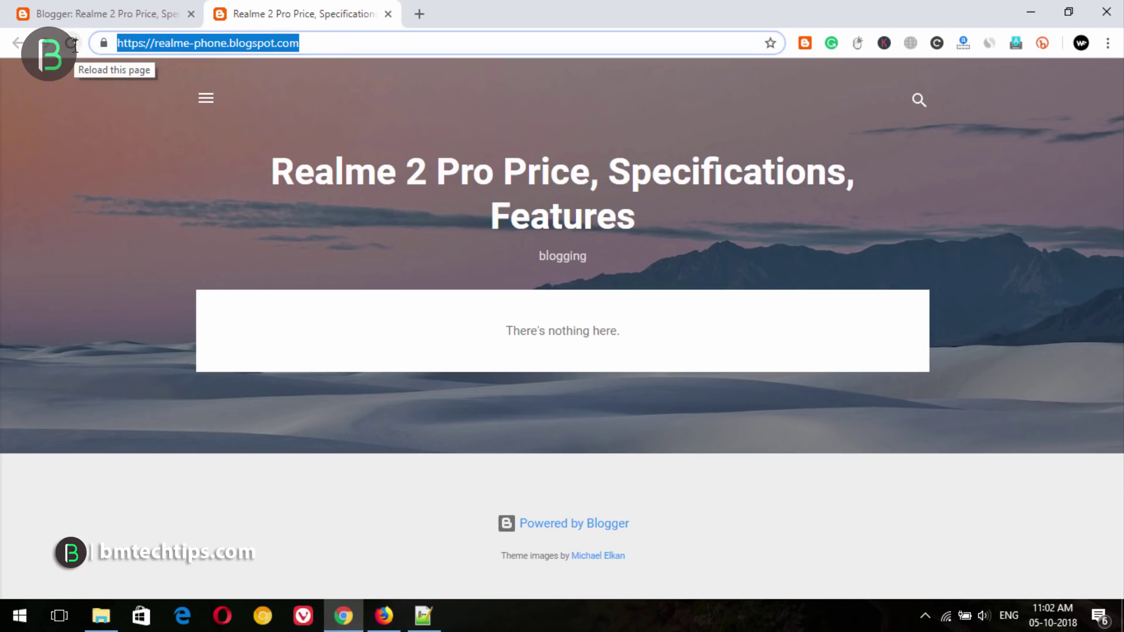
click(388, 14)
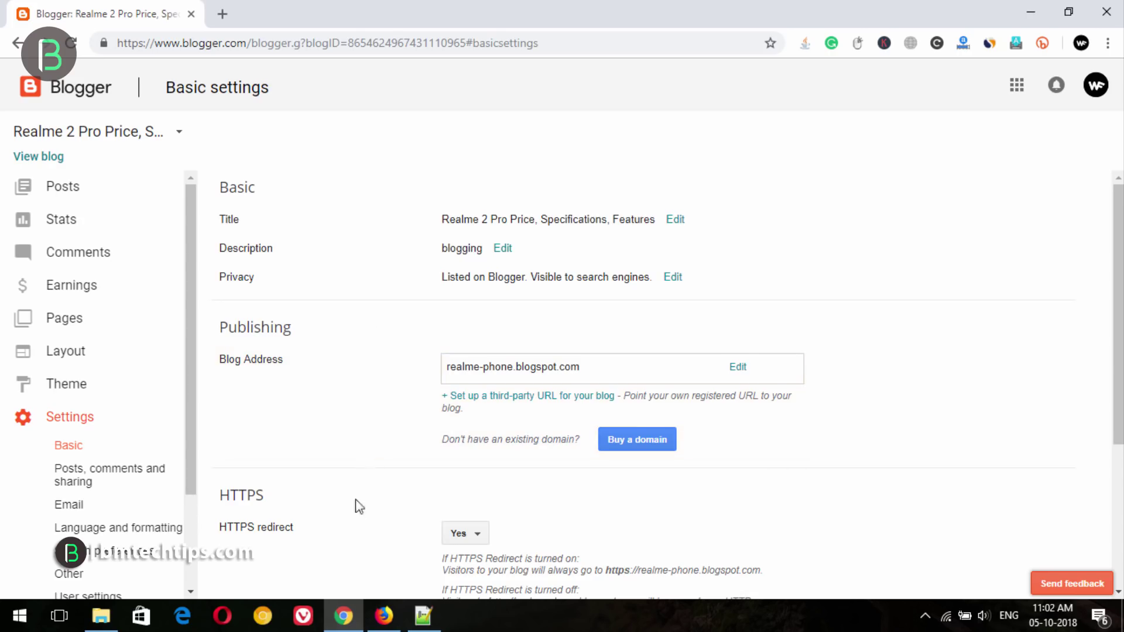
Switch to Firefox, open bmtechtips.com's "High CPC, SEO Friendly and Responsive Free Blogger Template" article and download the template from it.
click(383, 616)
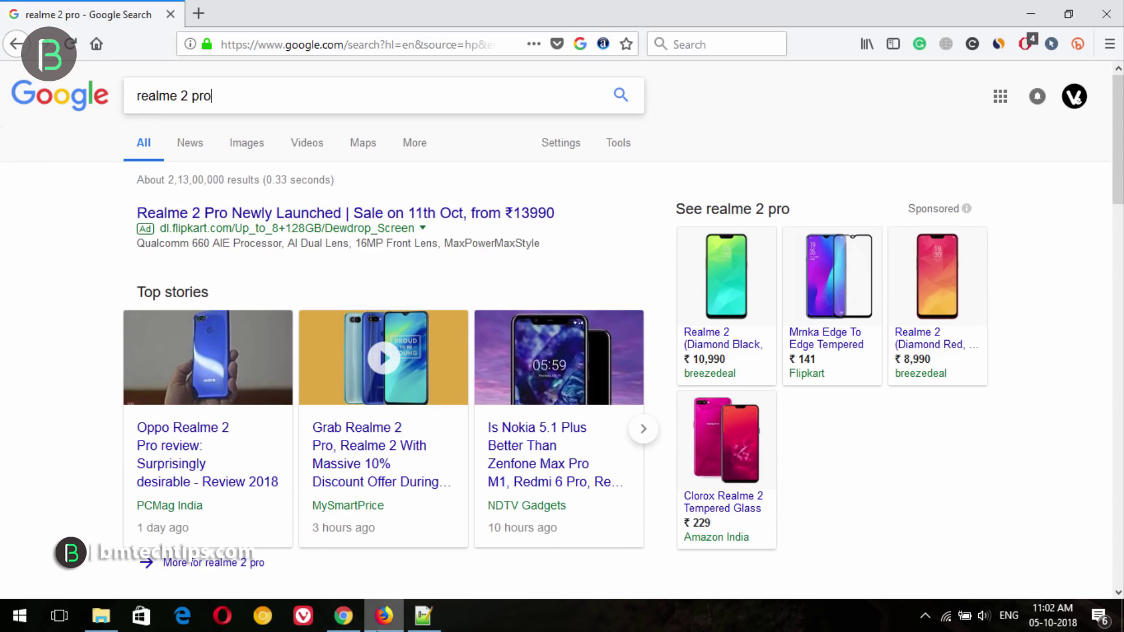
click(199, 14)
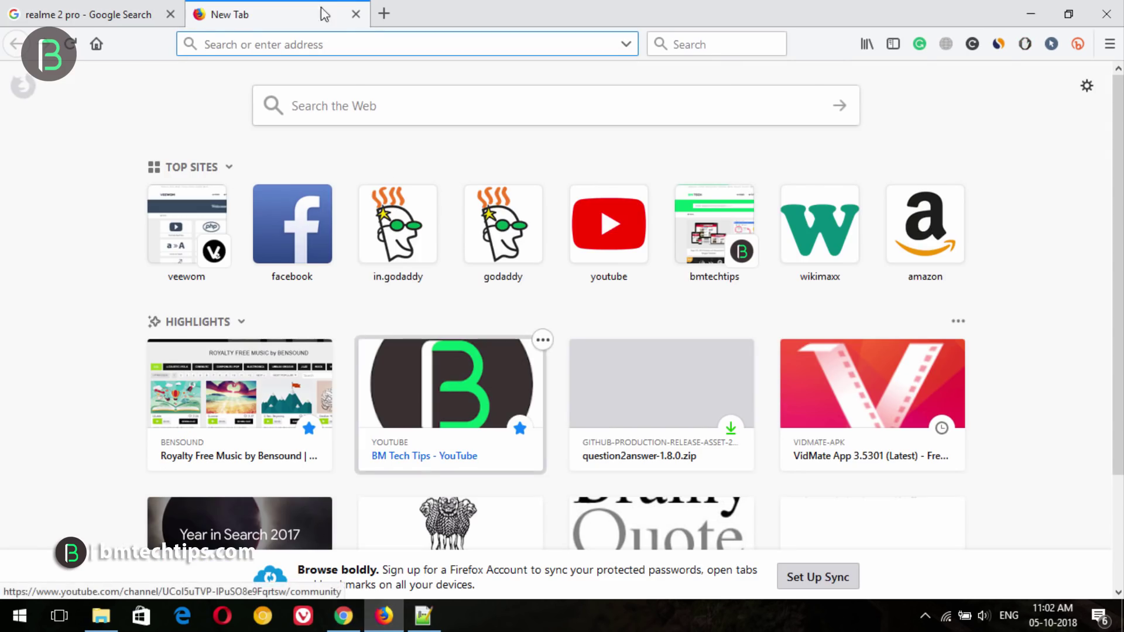
text(bmtechtips.com/)
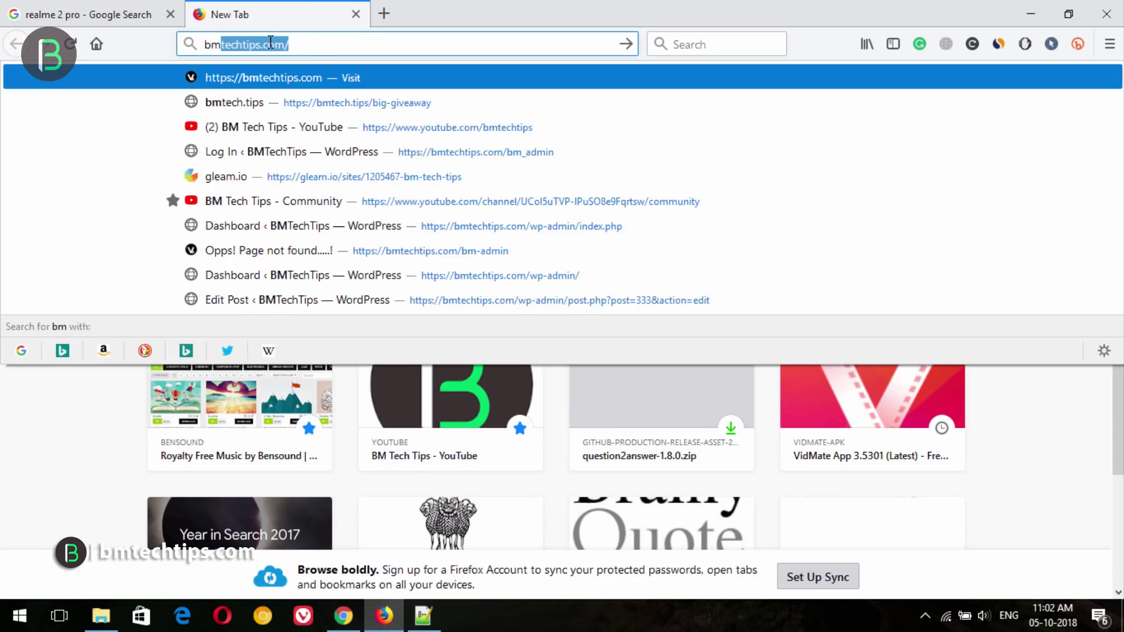
key(Return)
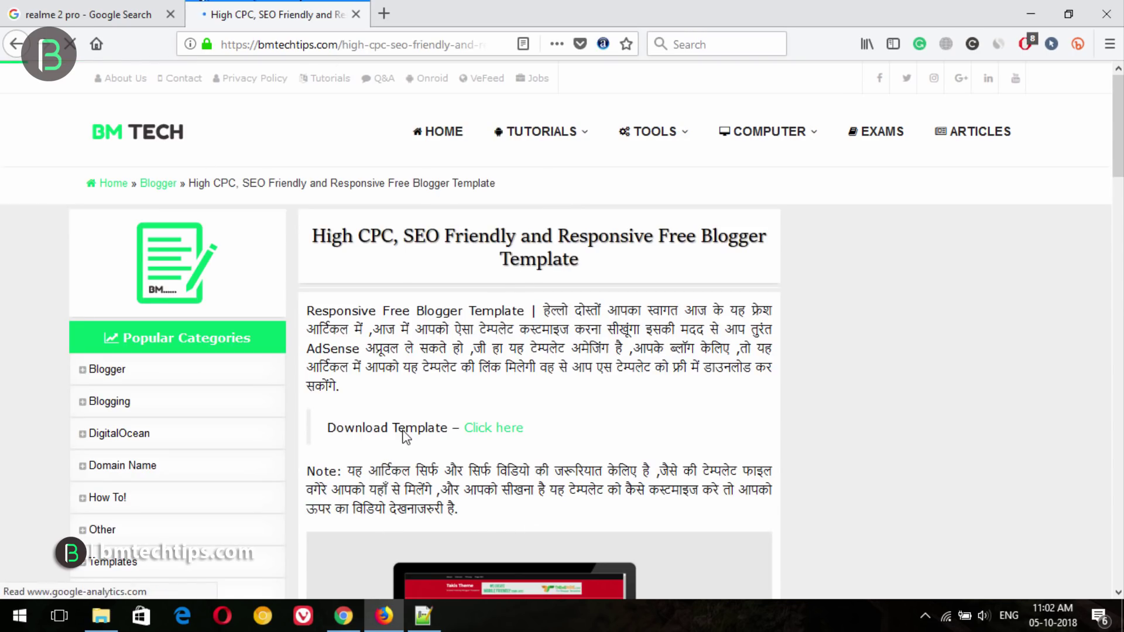
click(490, 434)
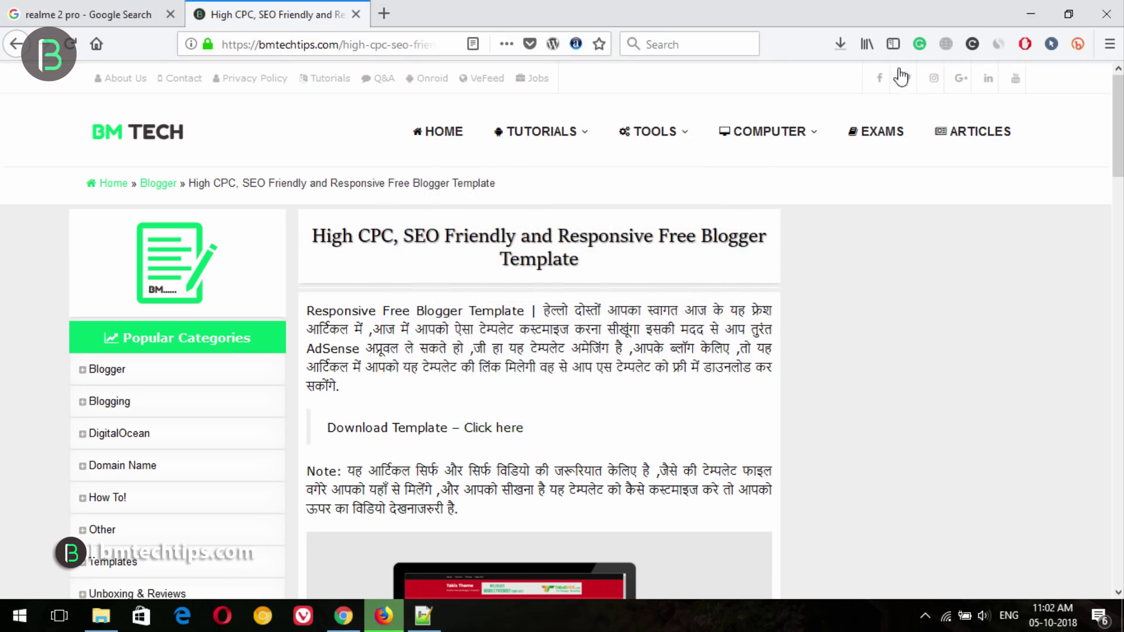
Show the downloaded Takis(1).zip in its folder and extract it to a Takis(1) folder in Downloads.
click(841, 44)
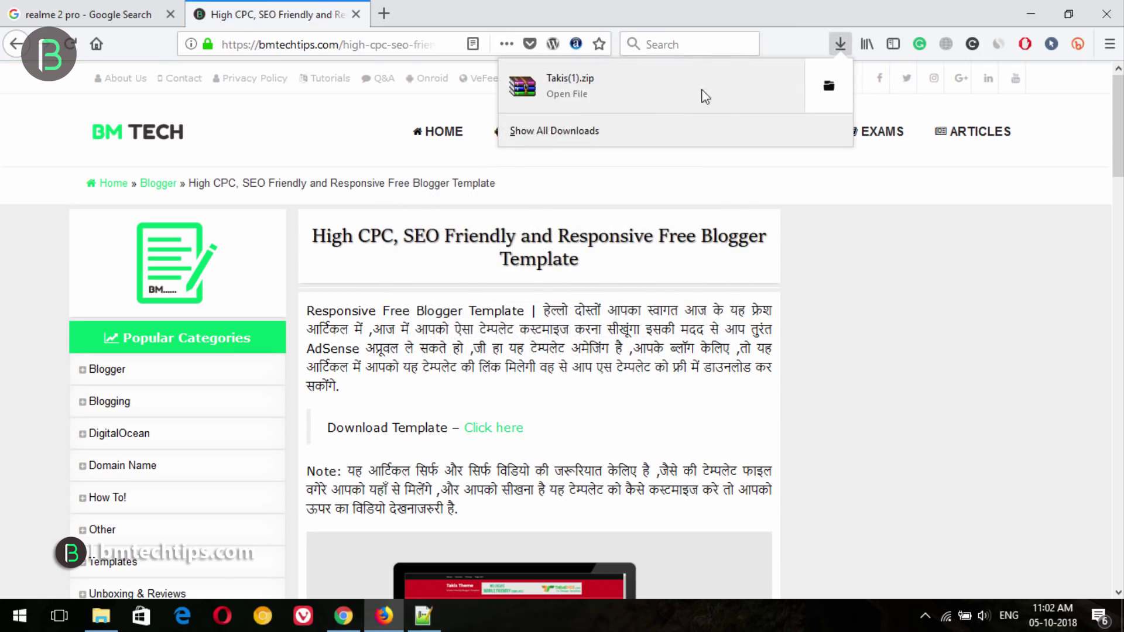
click(829, 89)
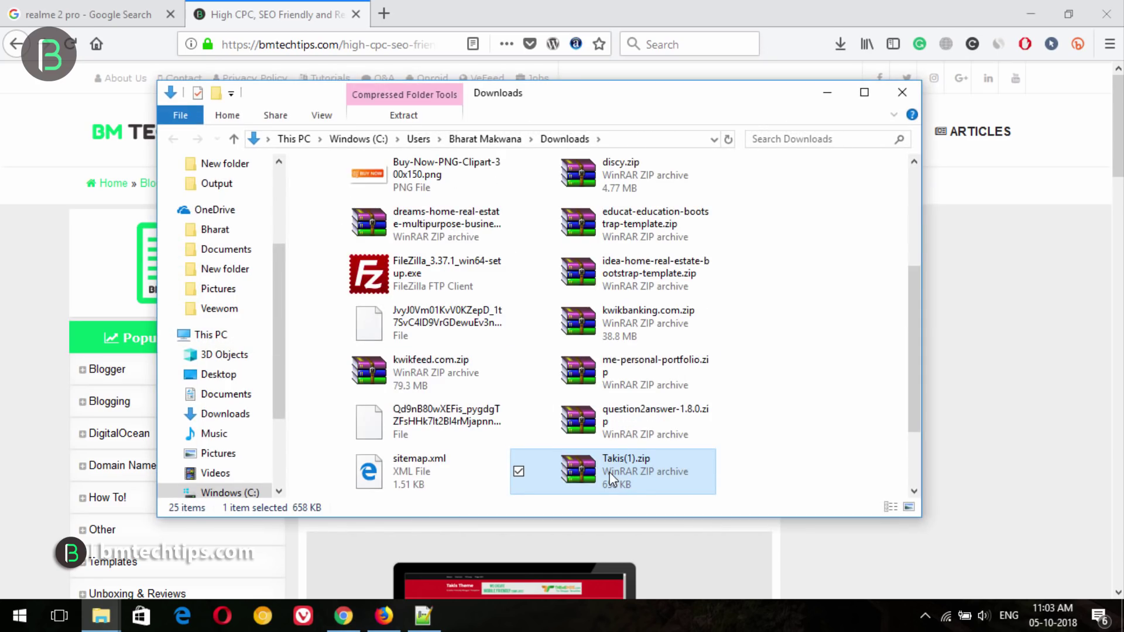
right_click(611, 479)
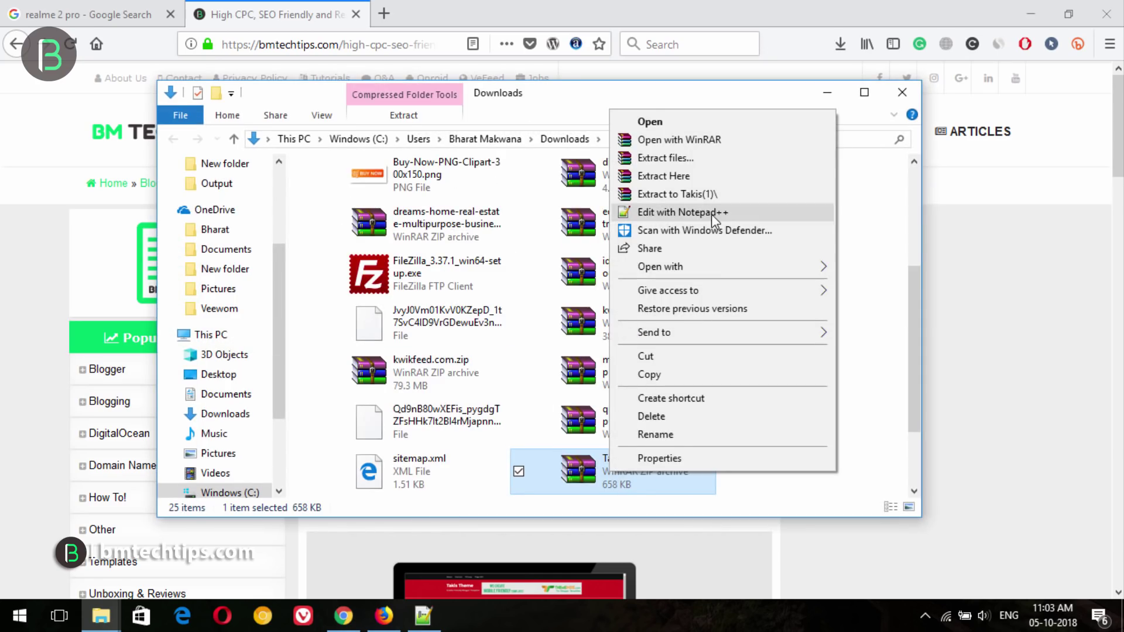
click(690, 175)
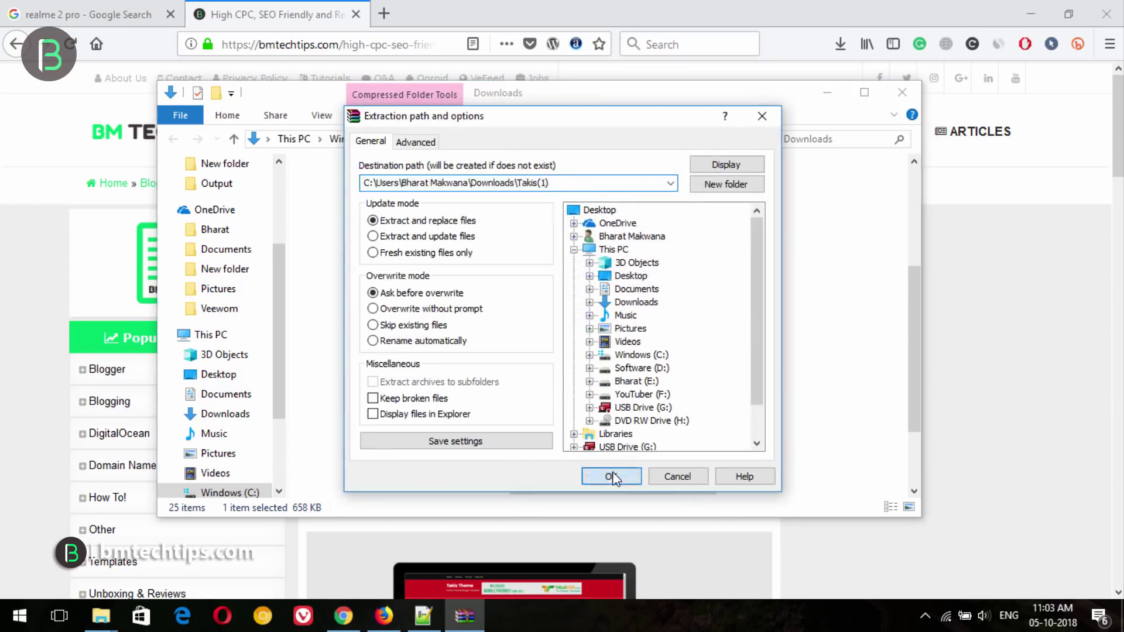
click(614, 475)
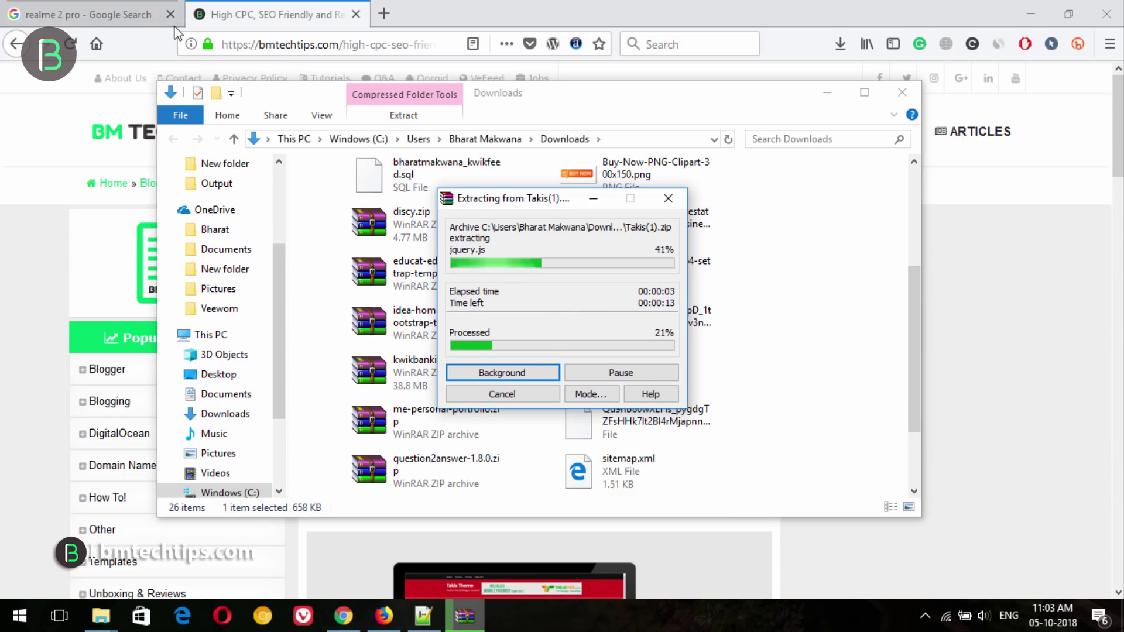
Examine the template's home page preview in the article and check the Downloads folder for the extracted Takis(1) folder.
click(306, 7)
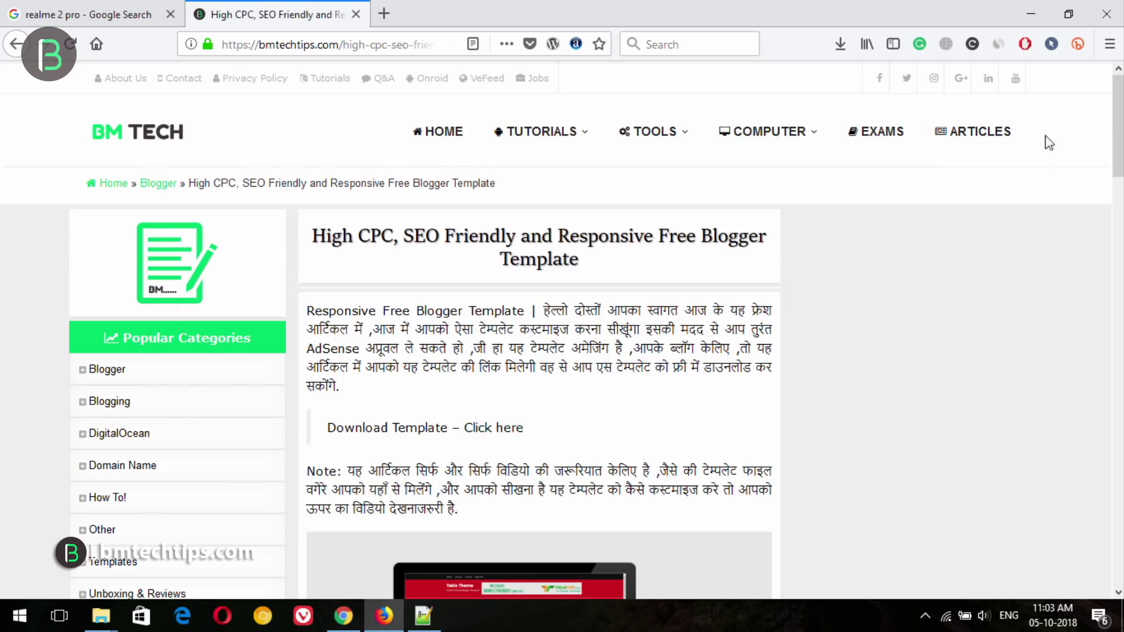
scroll(846, 402, down, 10)
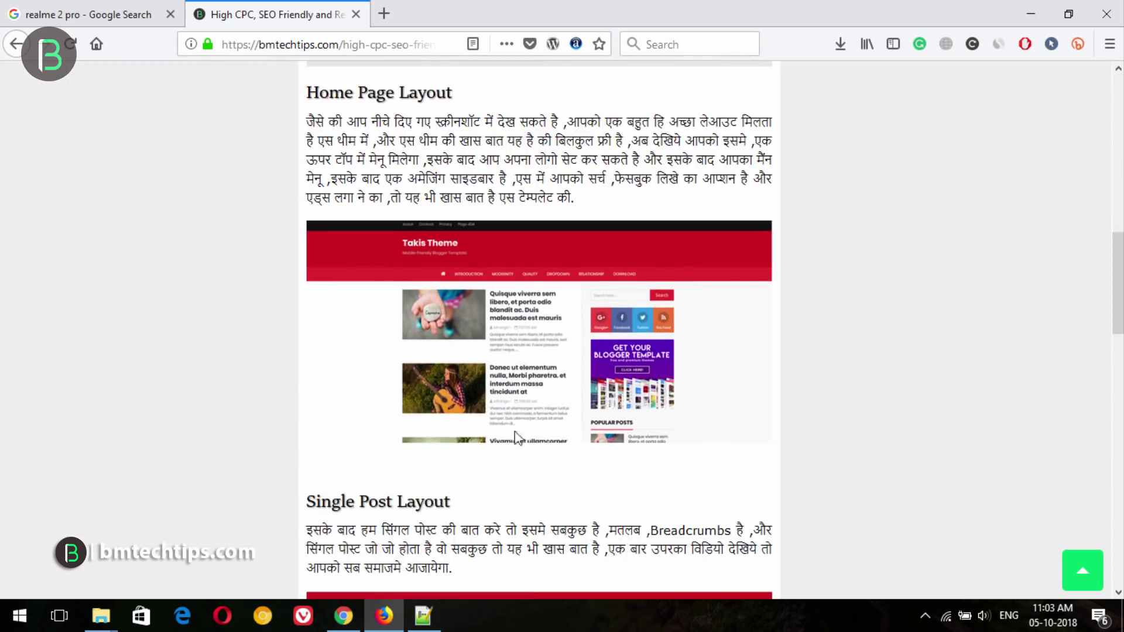
drag(1119, 284, 1119, 126)
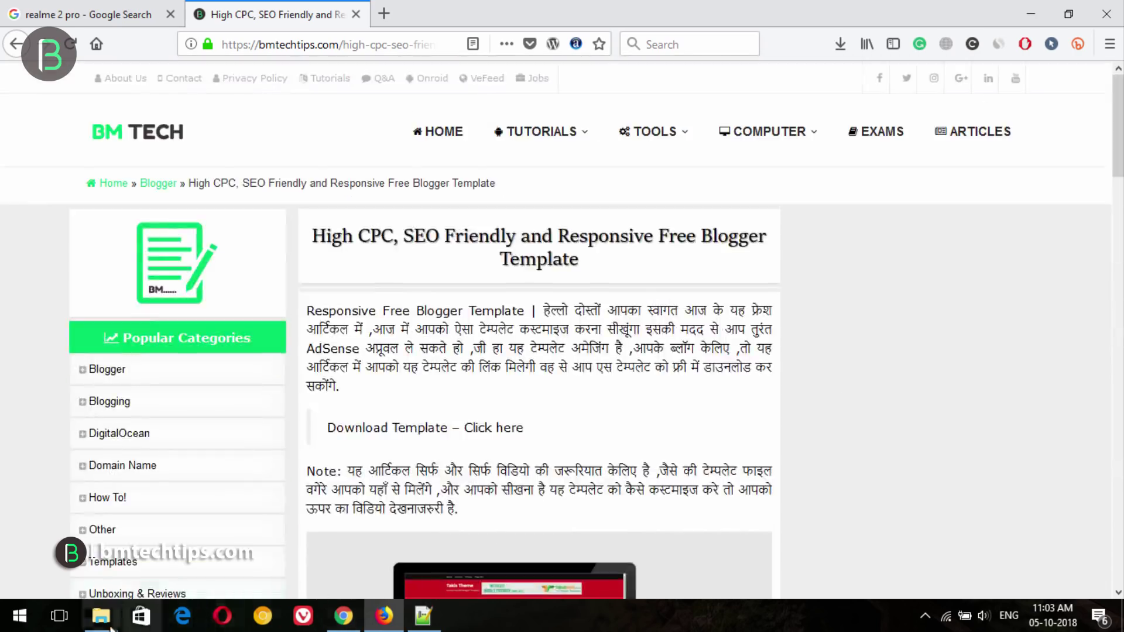
mouse_move(100, 616)
click(189, 527)
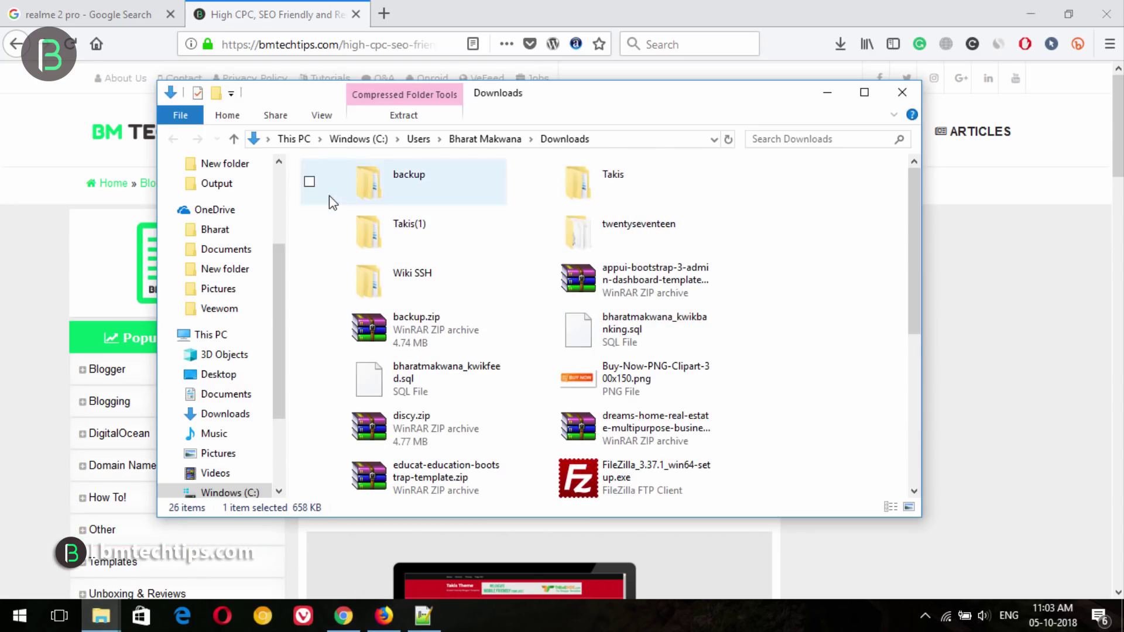
Switch back to Blogger in Chrome and open the theme's Backup / Restore dialog.
click(343, 616)
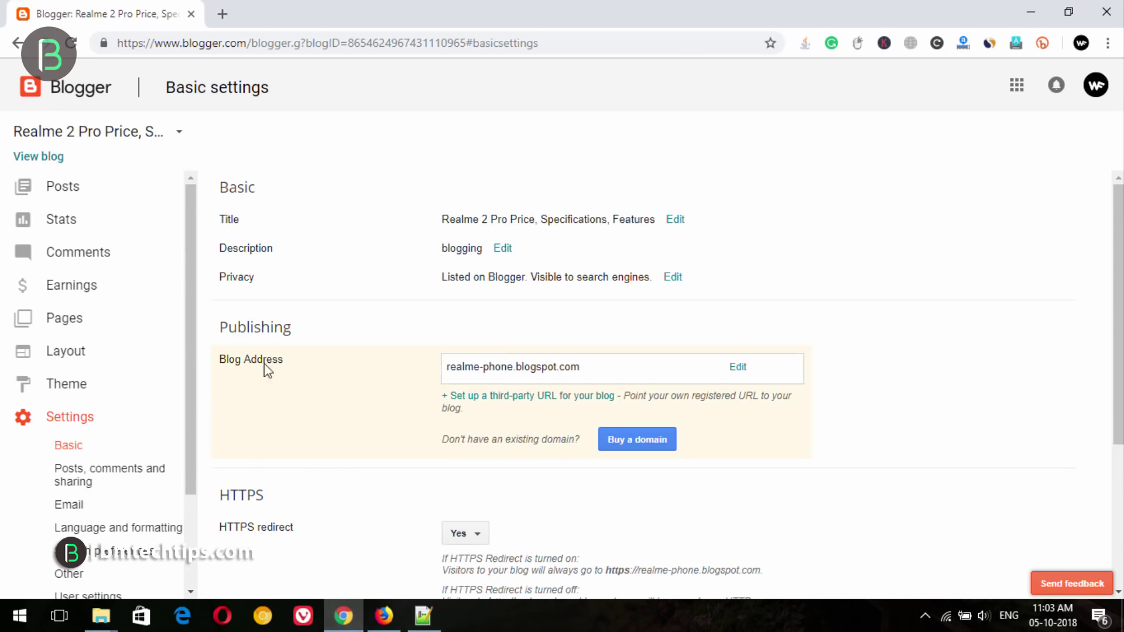
click(82, 394)
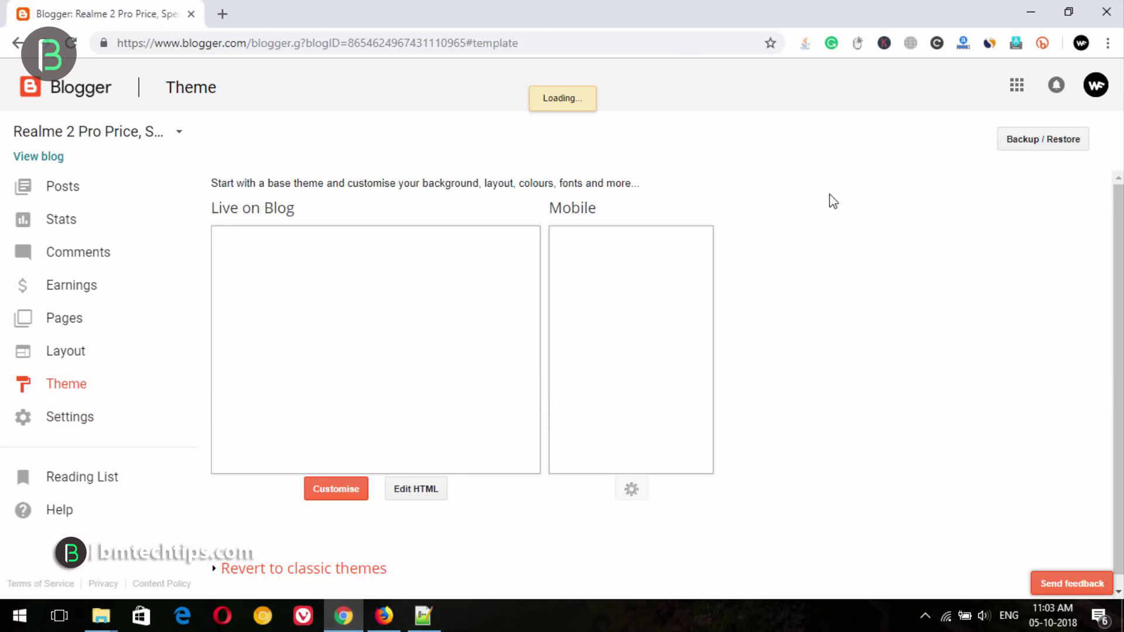
click(1046, 141)
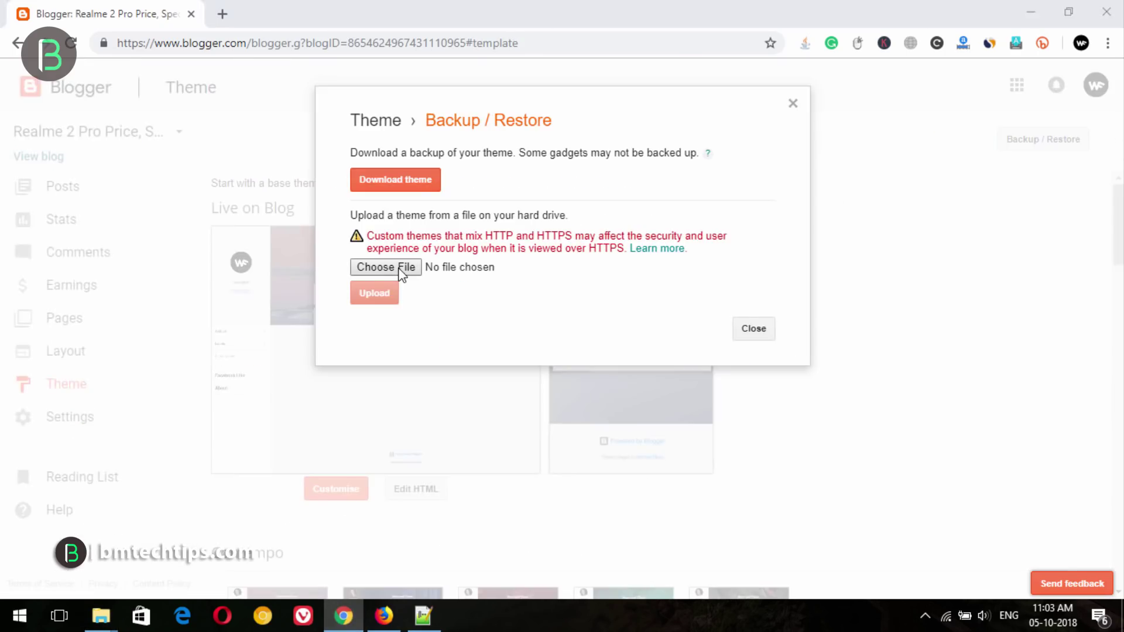
Choose Takis blogger template.xml from the extracted Takis(1) folder in Downloads and upload it as the blog's theme.
click(440, 264)
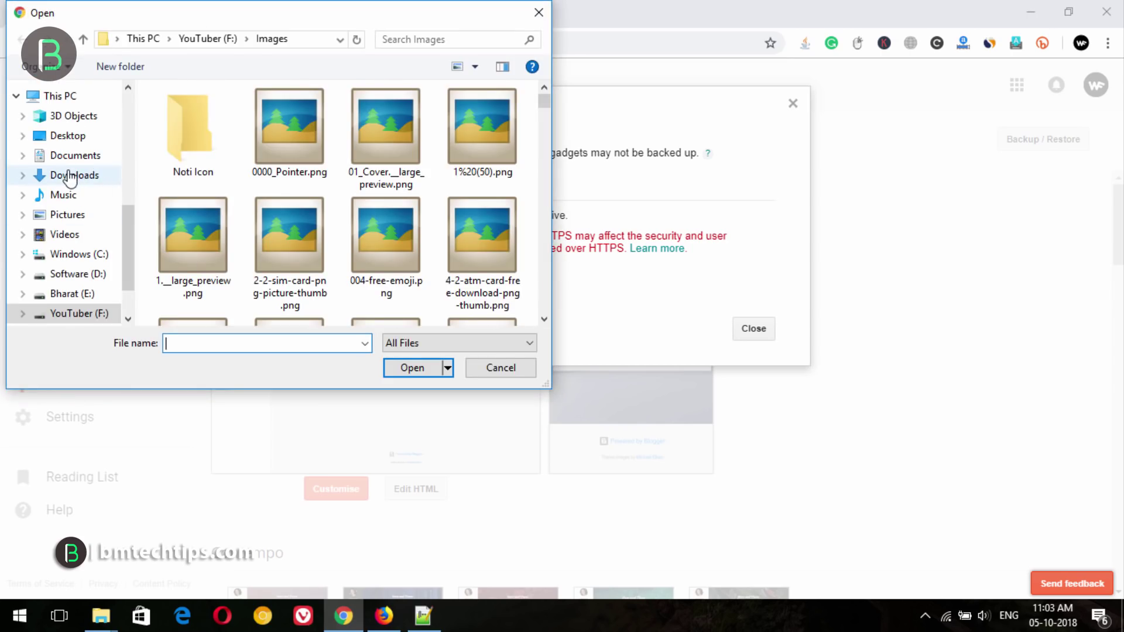
click(71, 175)
double_click(420, 137)
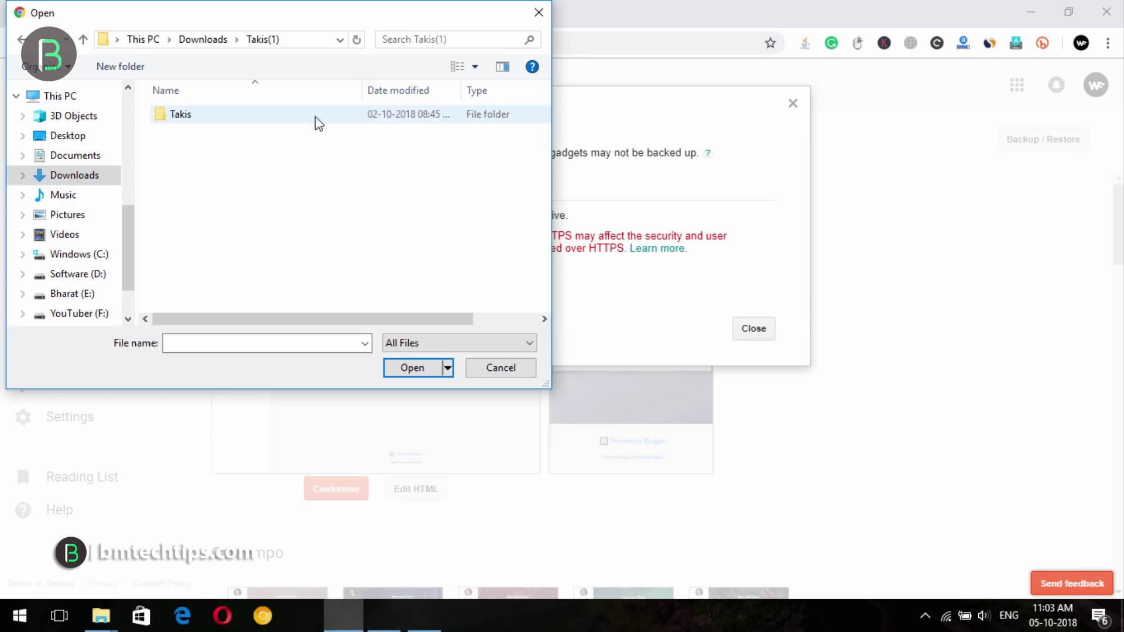
double_click(230, 118)
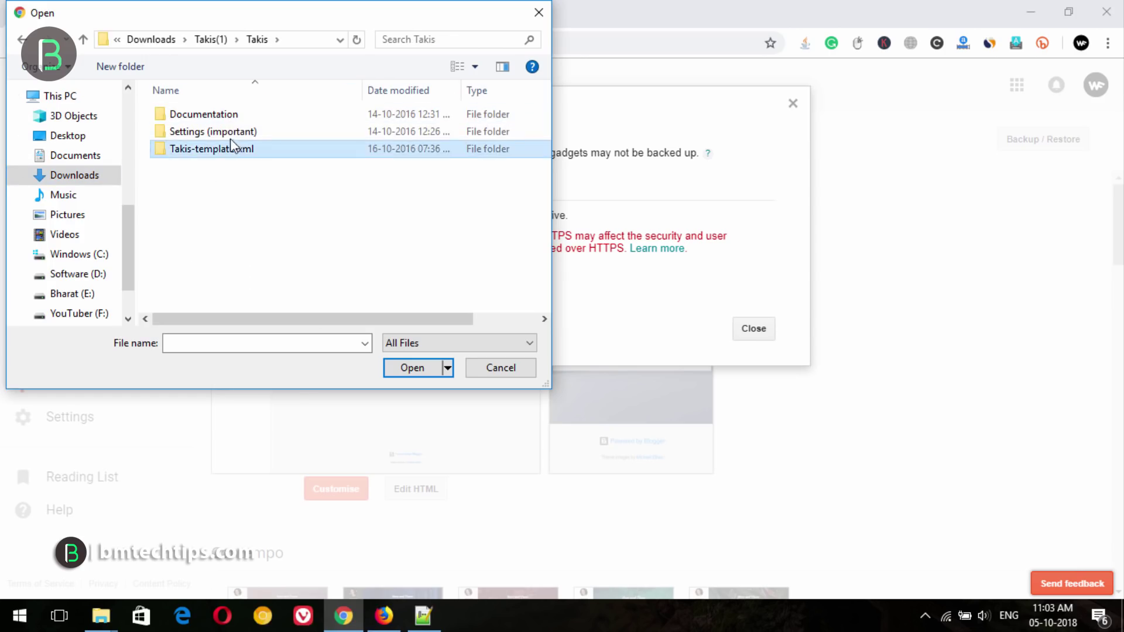
double_click(230, 143)
double_click(243, 116)
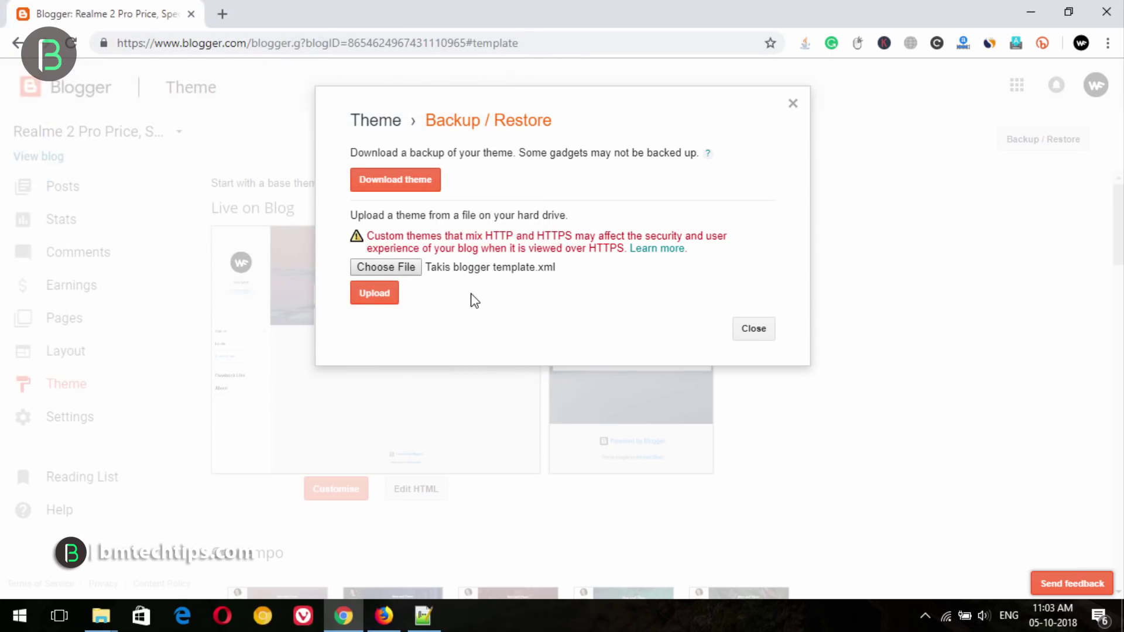
click(371, 298)
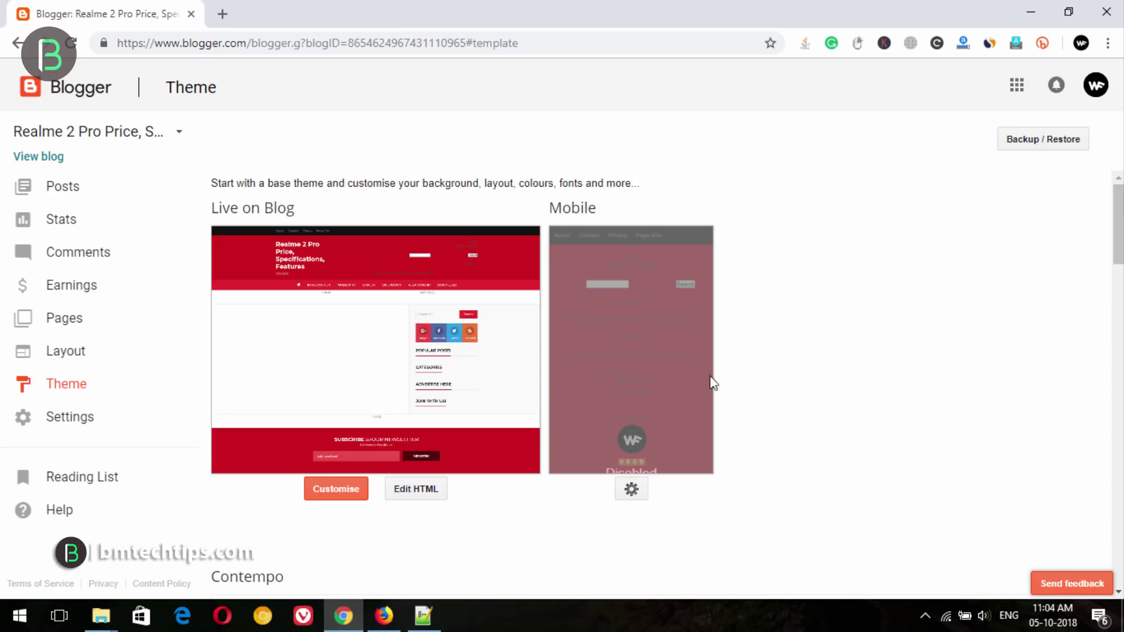
Open the blog's layout and examine the gadgets in its header, ads, main and sidebar sections.
click(61, 359)
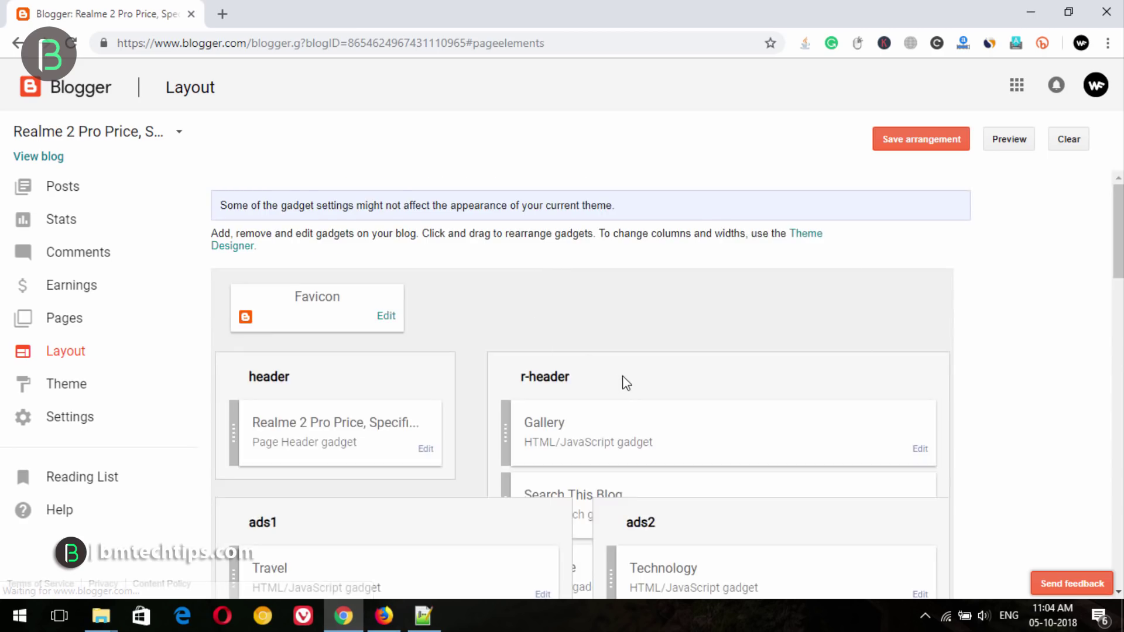
scroll(623, 384, down, 5)
scroll(723, 389, down, 4)
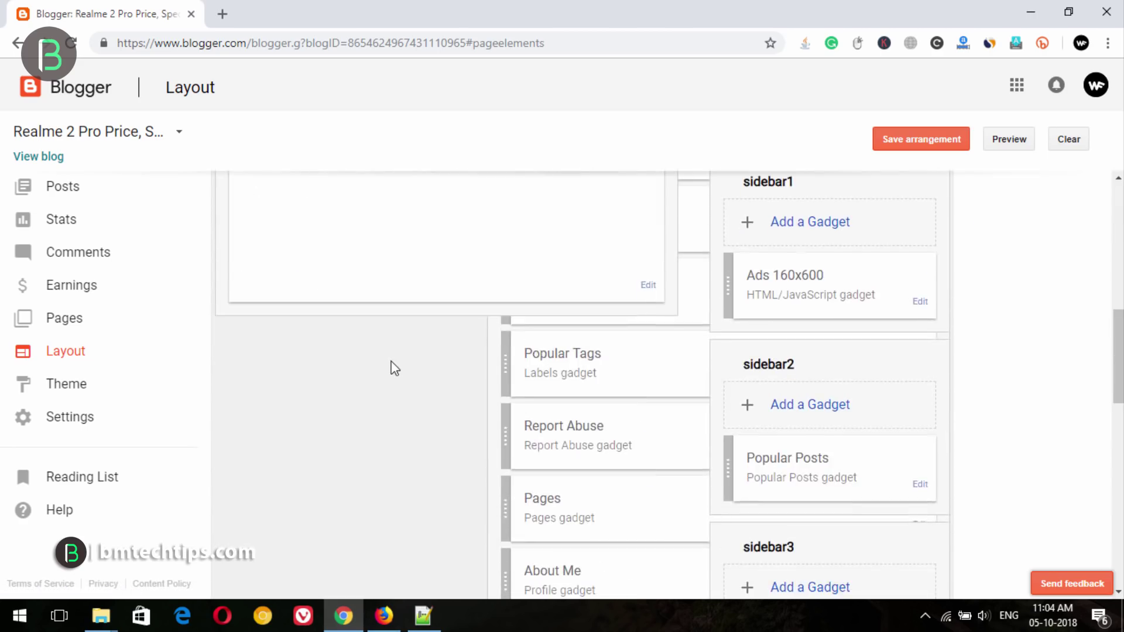
scroll(391, 369, down, 3)
scroll(389, 369, up, 3)
scroll(1060, 303, down, 5)
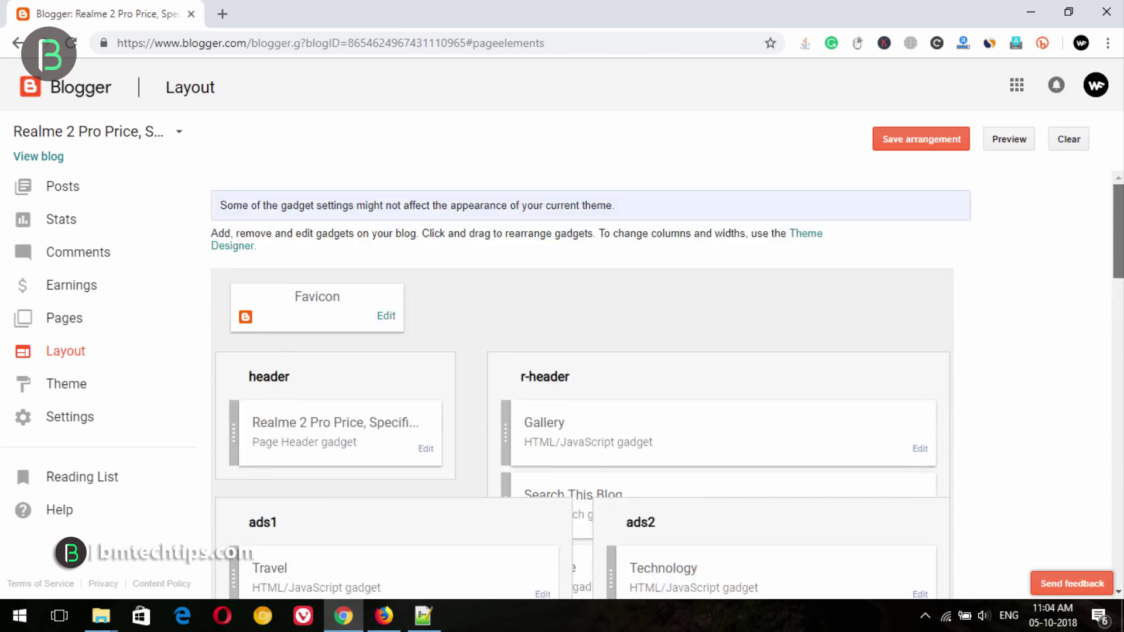
scroll(576, 254, down, 4)
Remove the gadgets in the r-header, ads1 and ads2 sections and the Ads 160x600 gadget in sidebar1.
click(921, 265)
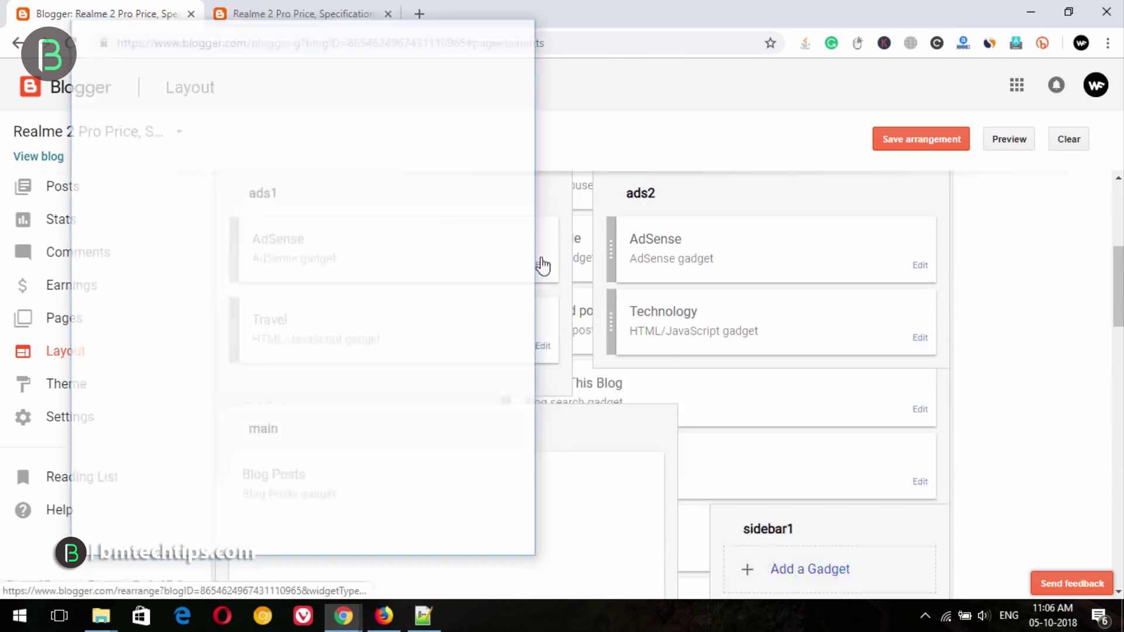
click(269, 482)
scroll(918, 373, up, 4)
click(918, 369)
click(921, 365)
click(253, 359)
click(906, 363)
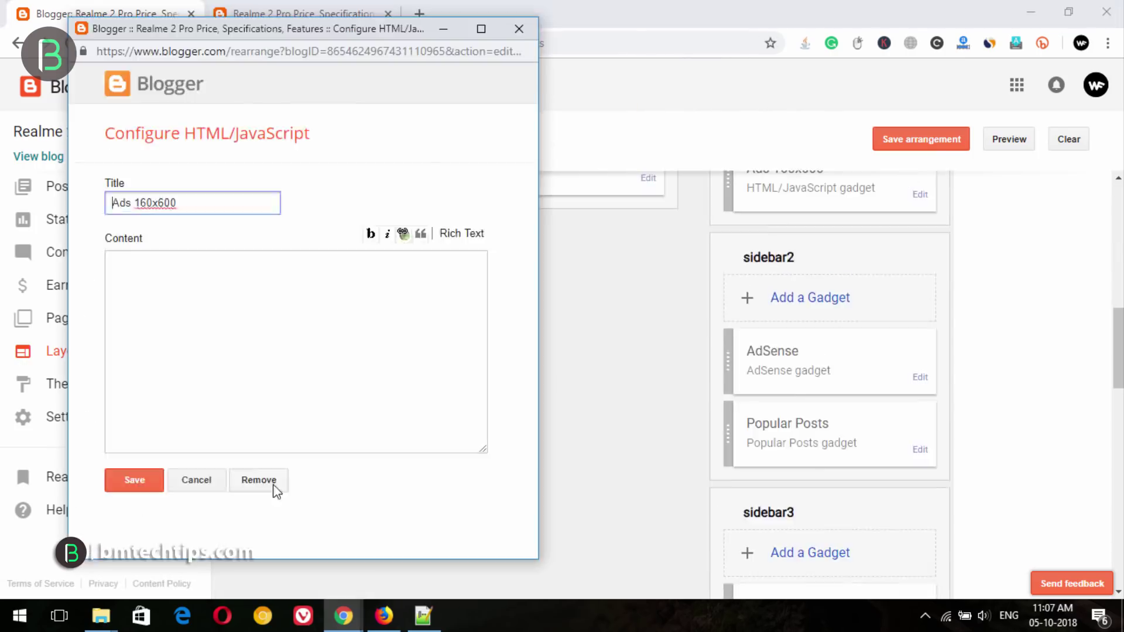
click(269, 482)
Remove the unneeded gadgets from the sidebar sections and the wide section below them, and save the layout arrangement.
click(919, 336)
click(268, 482)
click(919, 284)
click(269, 482)
click(920, 349)
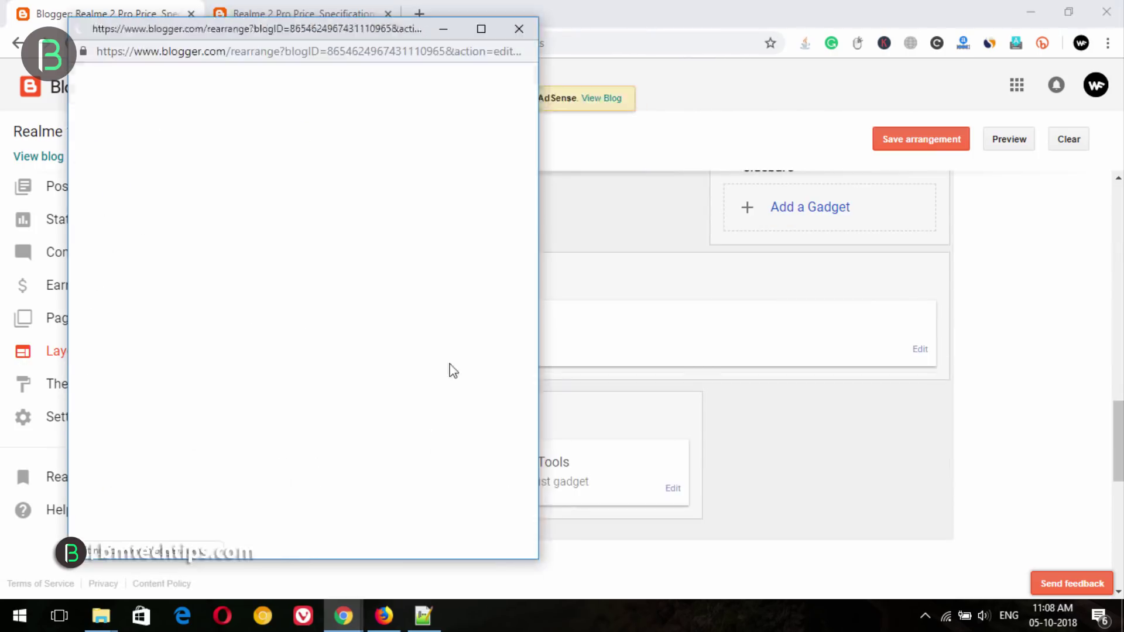
click(269, 482)
click(922, 138)
Retitle the page header gadget "Realme 2 Pro" with an empty description, and reload the live blog.
click(426, 447)
click(303, 13)
key(F5)
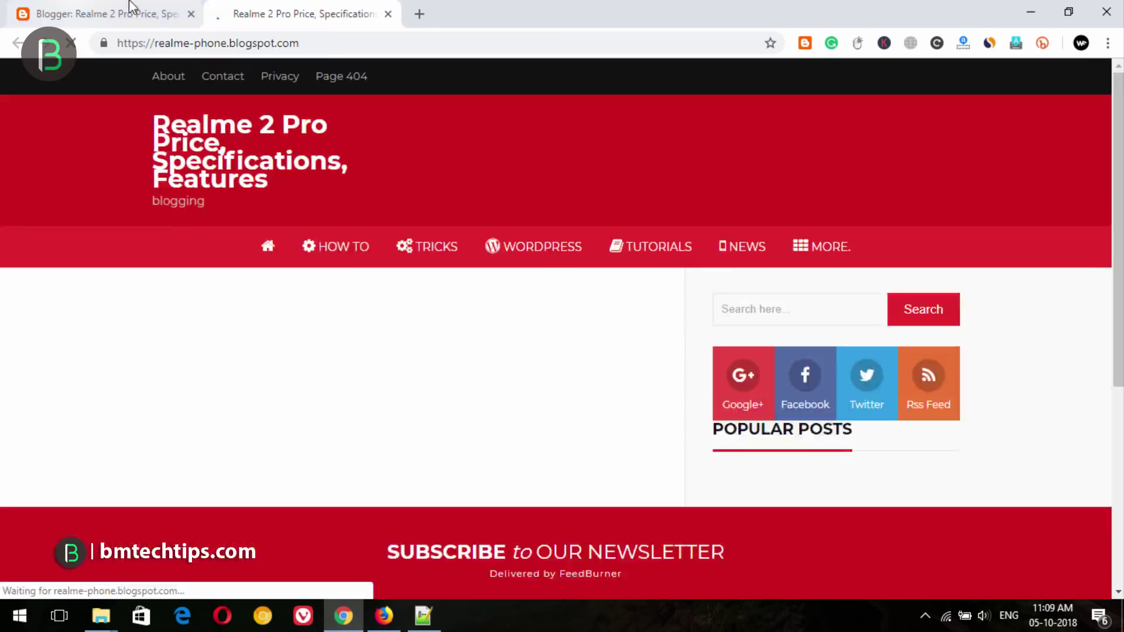
click(106, 13)
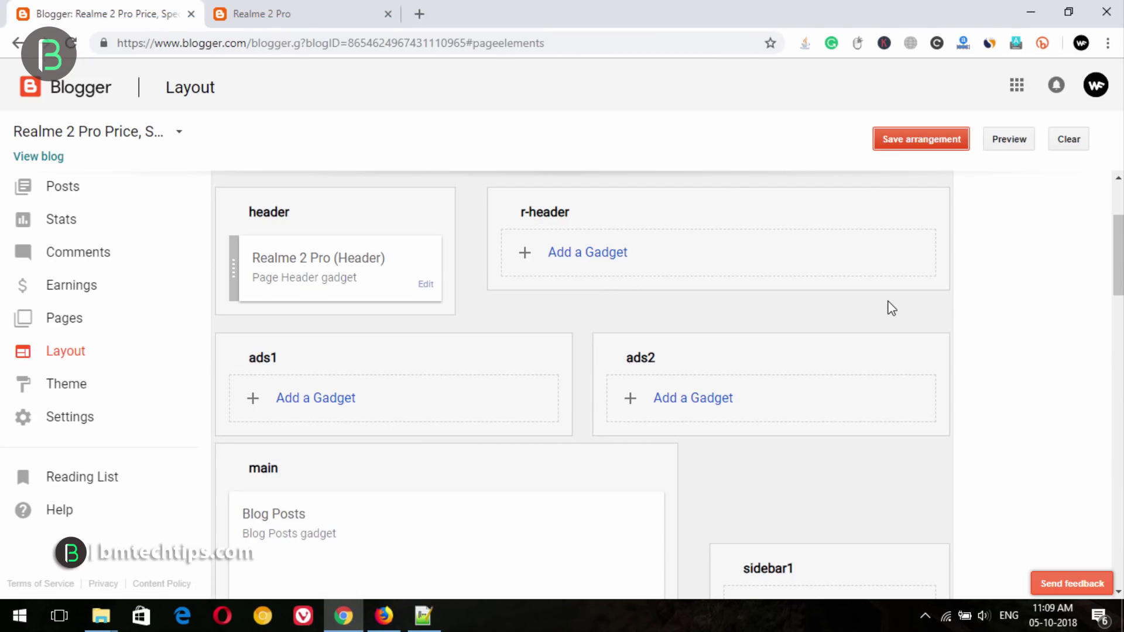
Go through the cleaned-up layout, examine the reloaded live blog from header to footer, and return to the layout.
drag(1119, 255, 1118, 392)
scroll(1118, 393, up, 10)
click(264, 14)
click(71, 43)
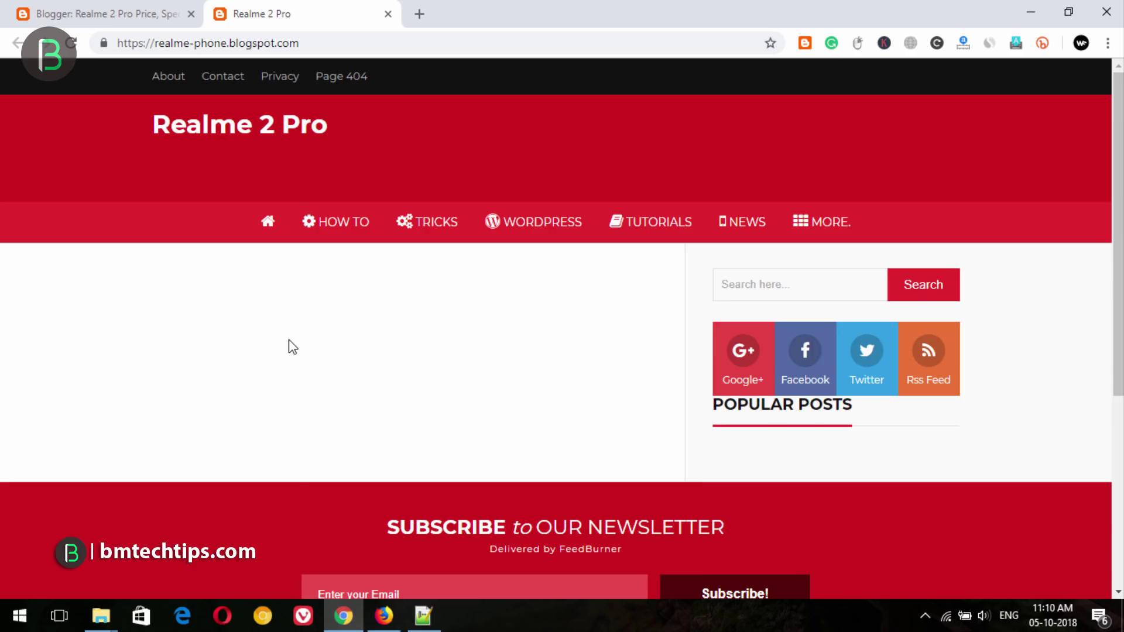
scroll(319, 327, down, 5)
scroll(321, 329, up, 5)
key(ctrl+Tab)
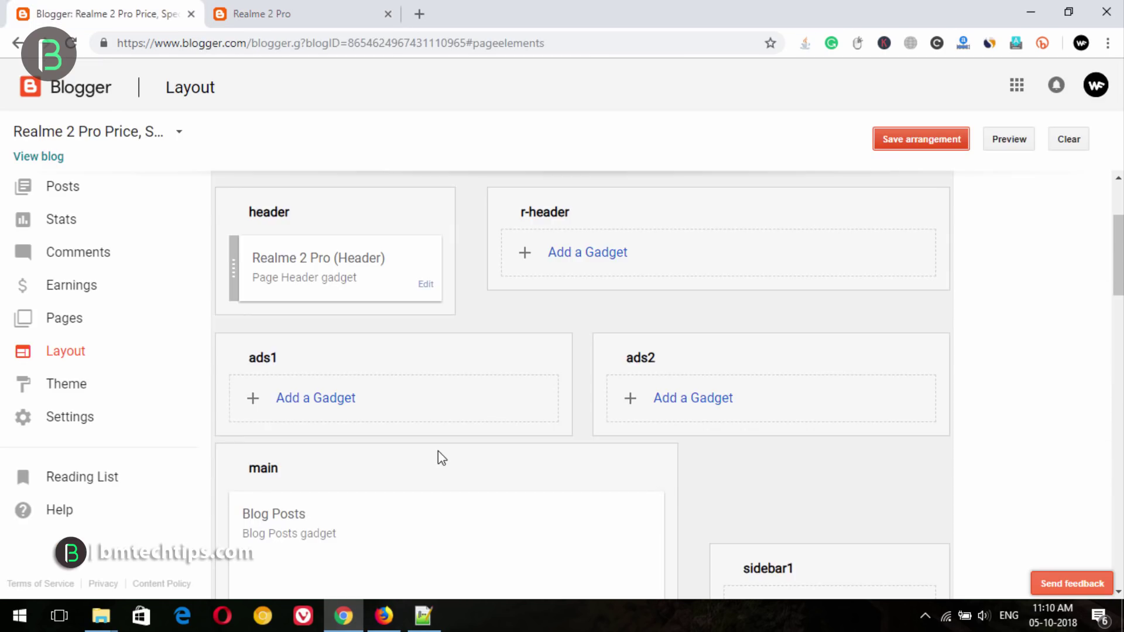
Open the blog's list of posts and compare it with the empty live blog, ending on the post list.
scroll(298, 252, up, 3)
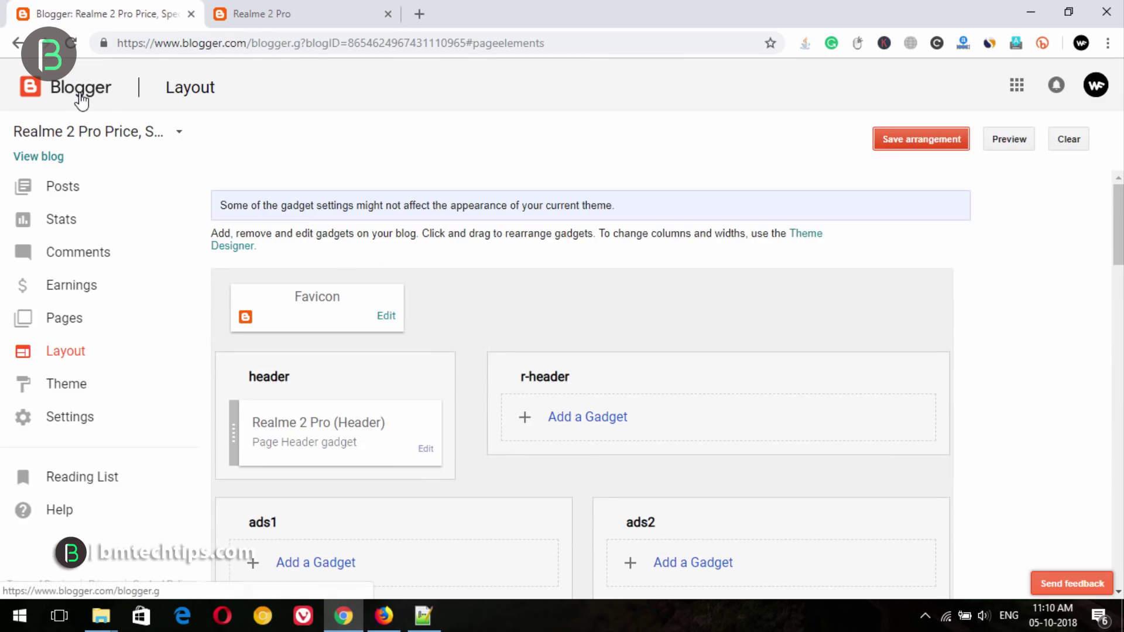
click(61, 186)
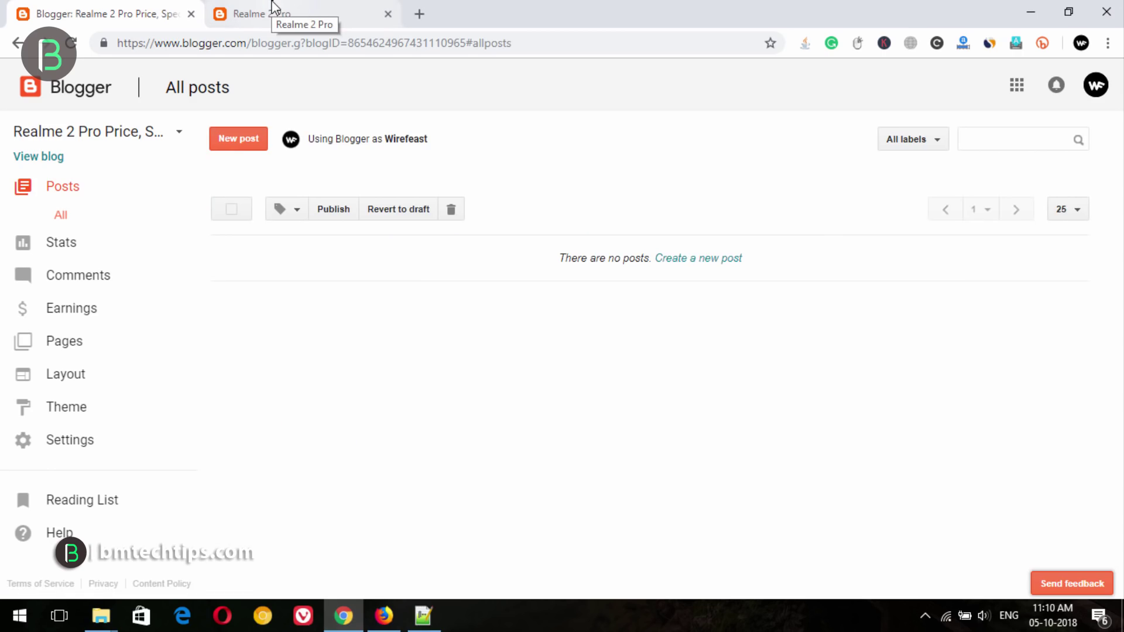
click(272, 8)
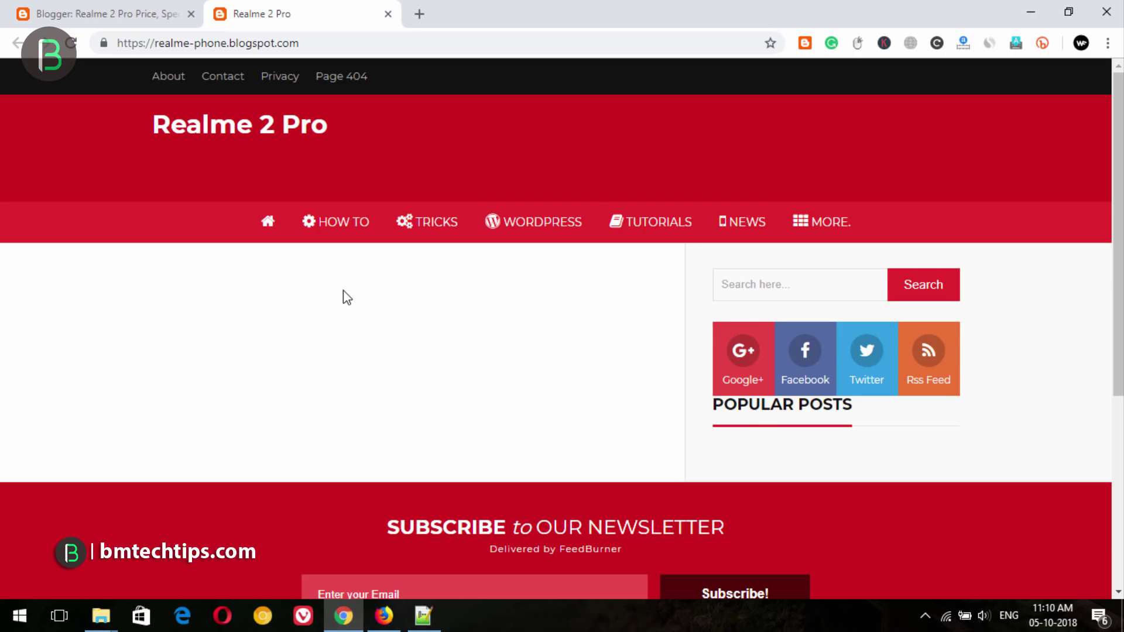
drag(319, 128, 381, 337)
click(101, 8)
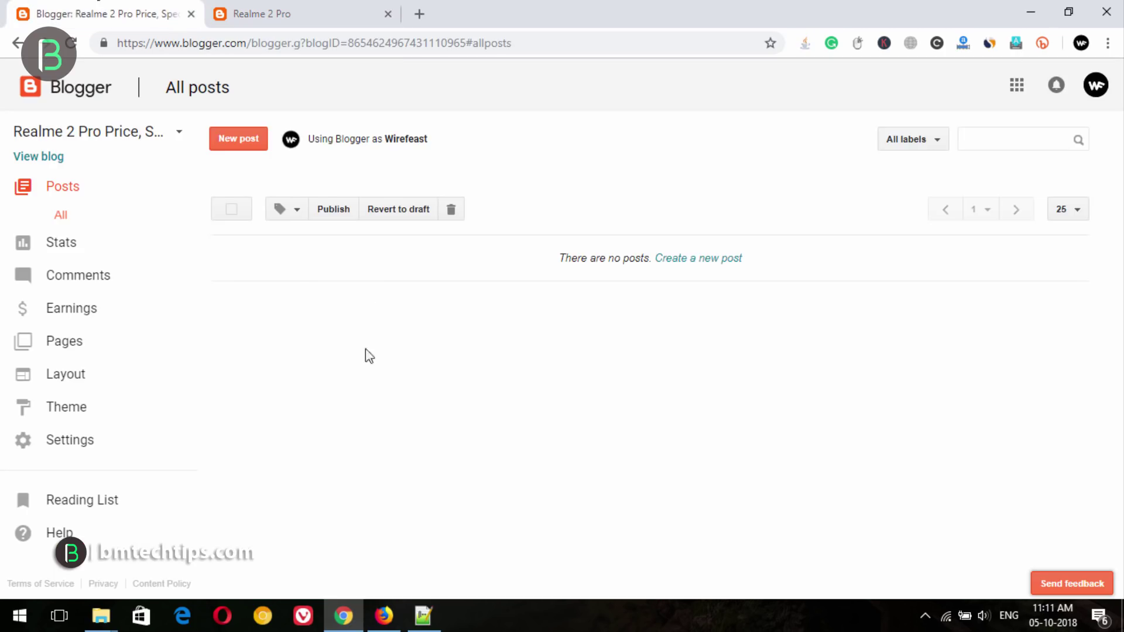
click(290, 8)
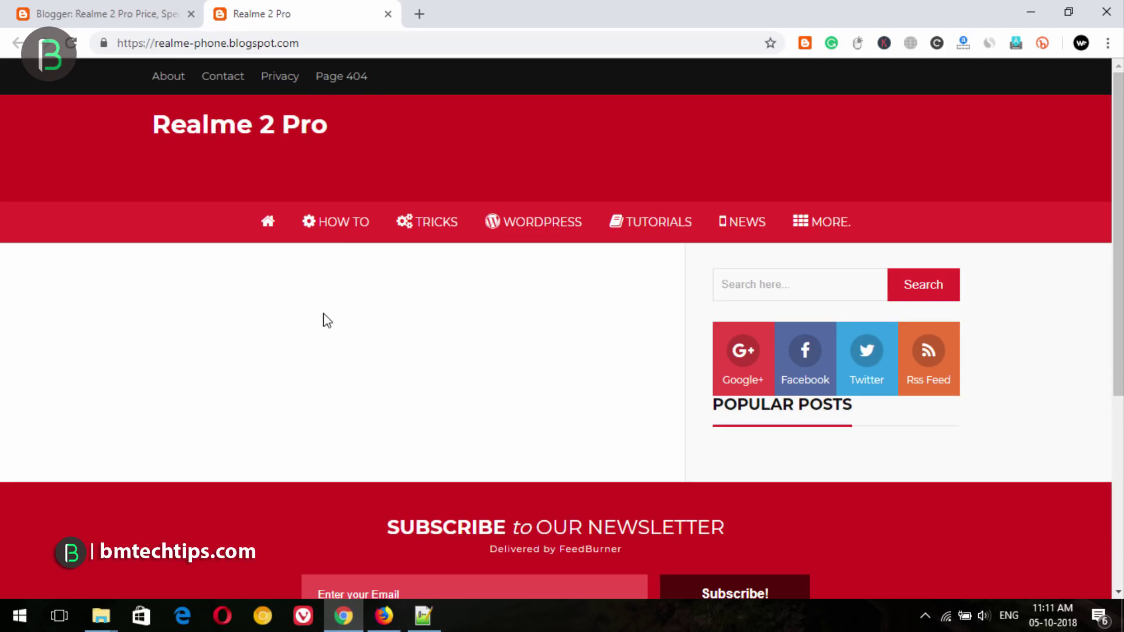
click(120, 10)
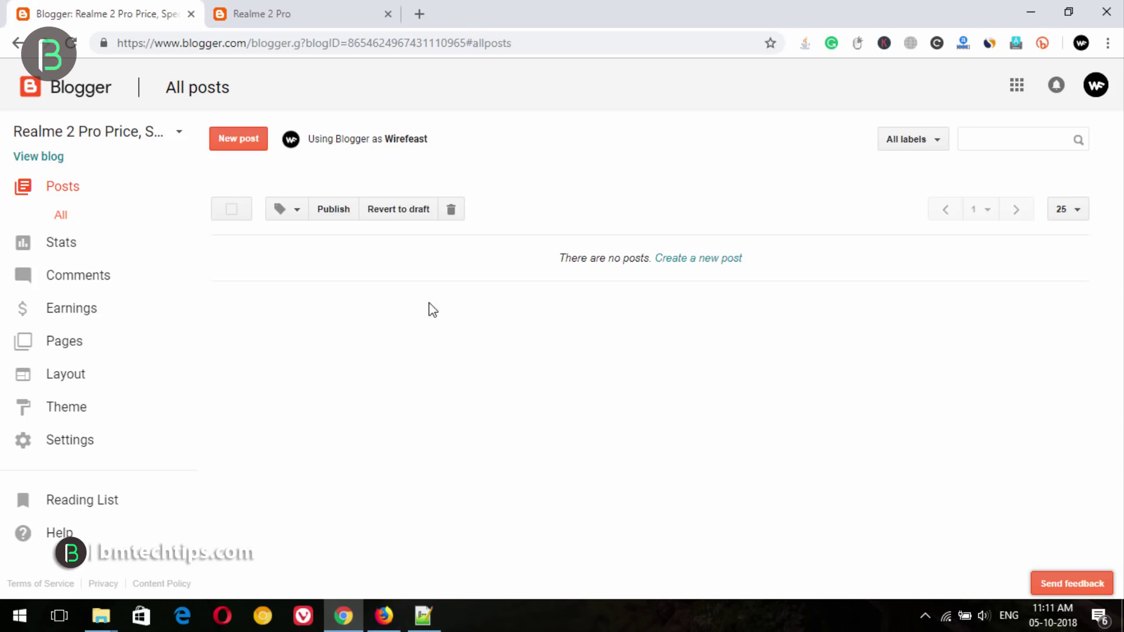
Write a post titled "Realme 2 Pro Price, Specifications, Features" with the phone's overview, specification tables and an image, labelled Mobile.
click(236, 144)
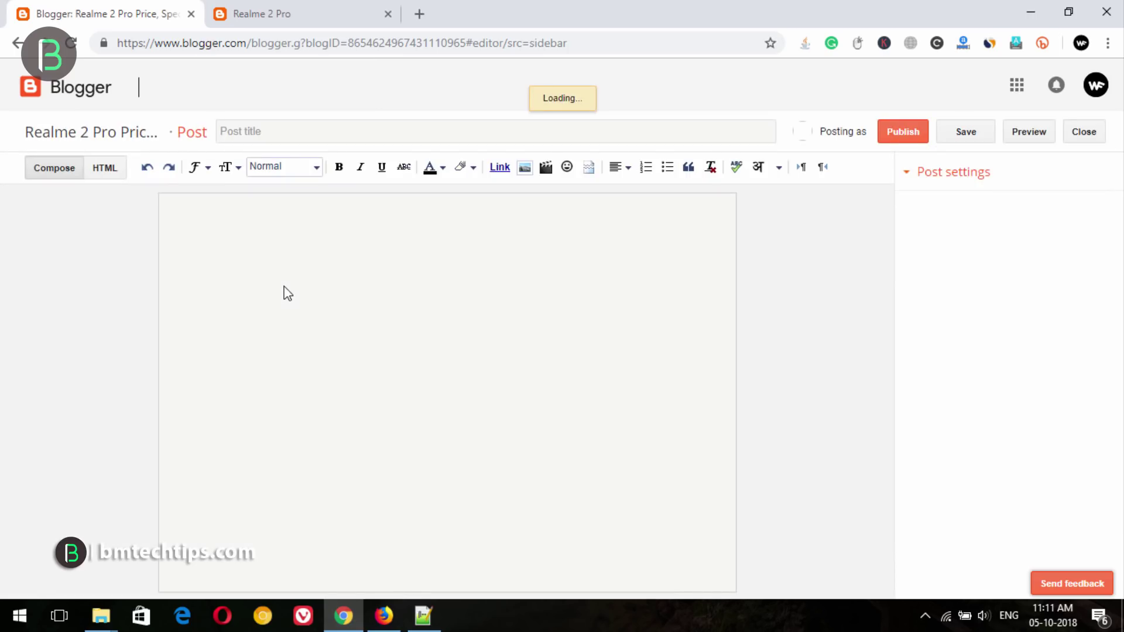
click(333, 132)
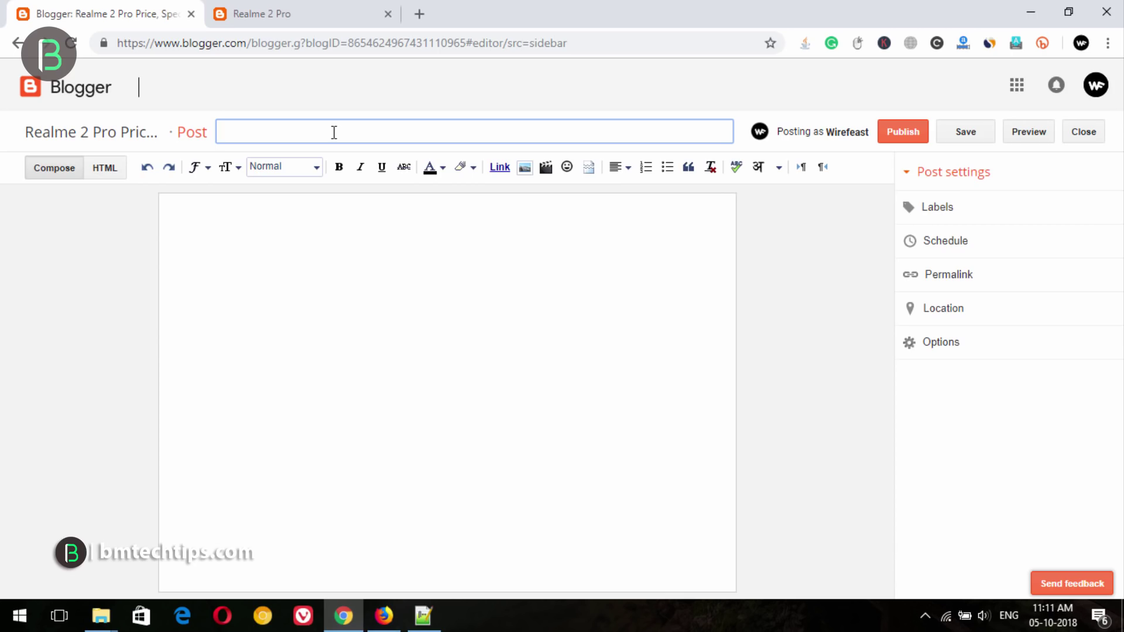
click(427, 629)
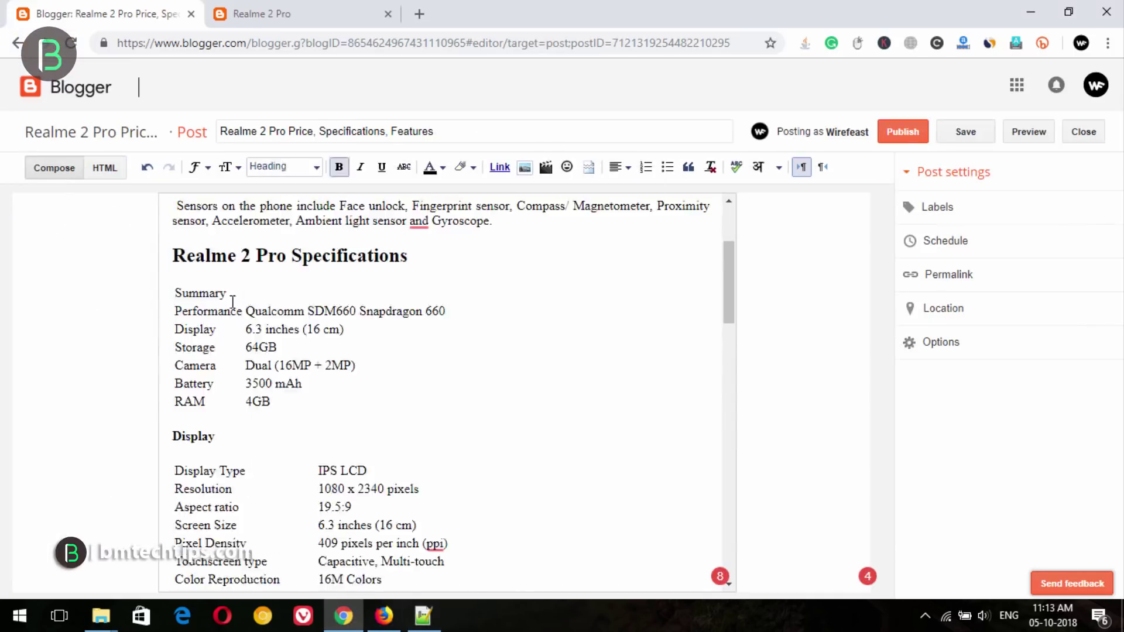
scroll(233, 302, up, 3)
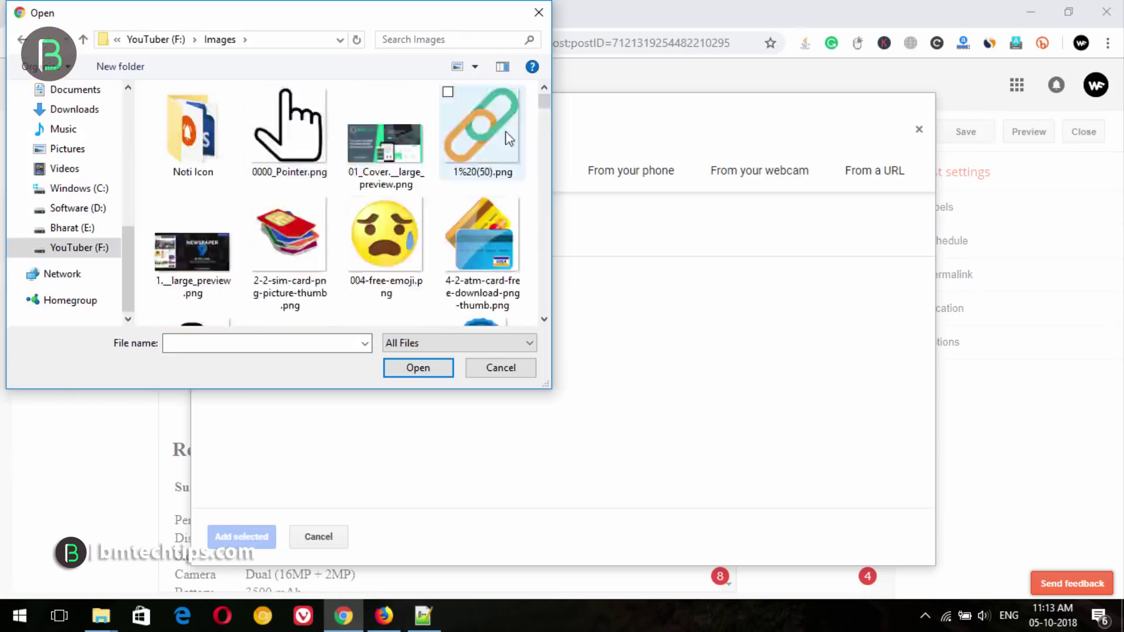
scroll(296, 113, down, 5)
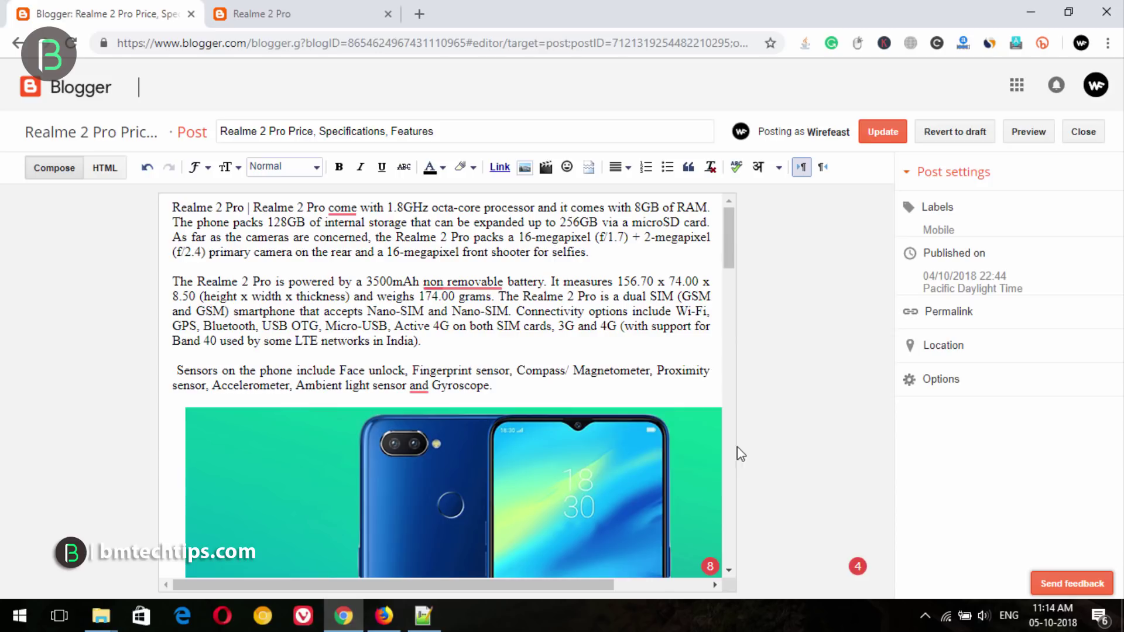
Check the finished Realme 2 Pro post in the editor and update the published version.
drag(729, 260, 759, 170)
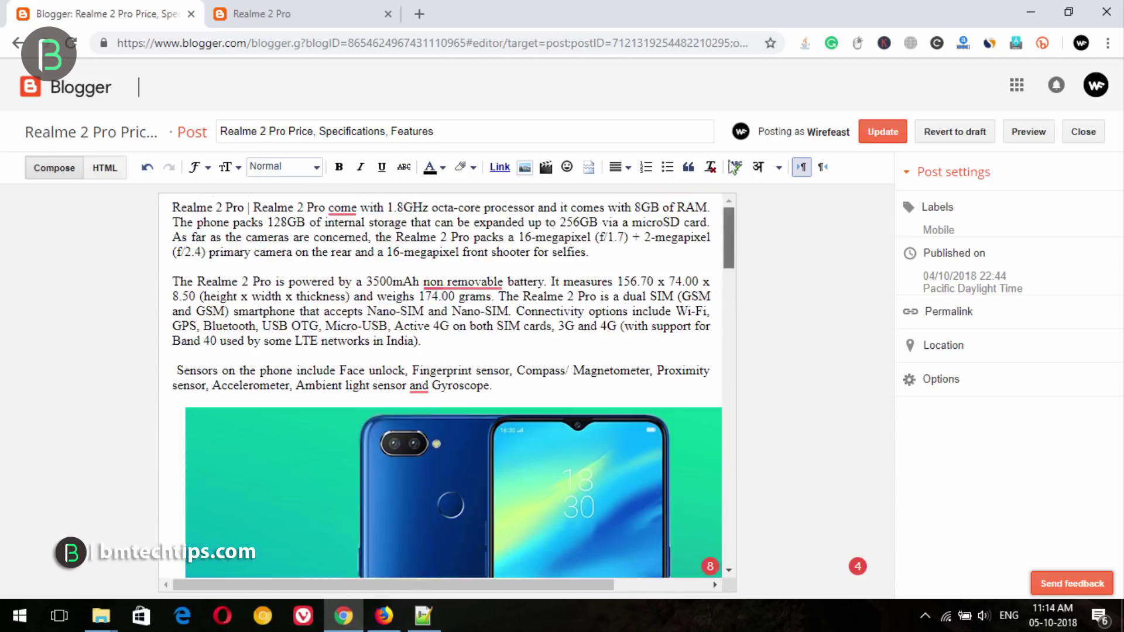
scroll(410, 372, down, 5)
scroll(410, 372, up, 4)
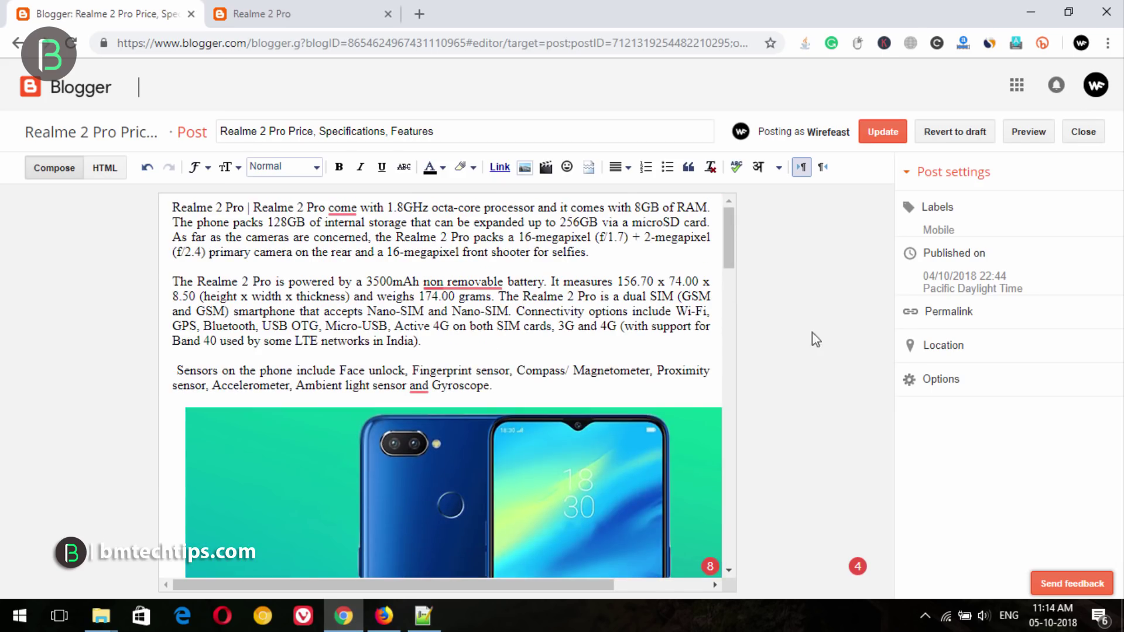
click(883, 131)
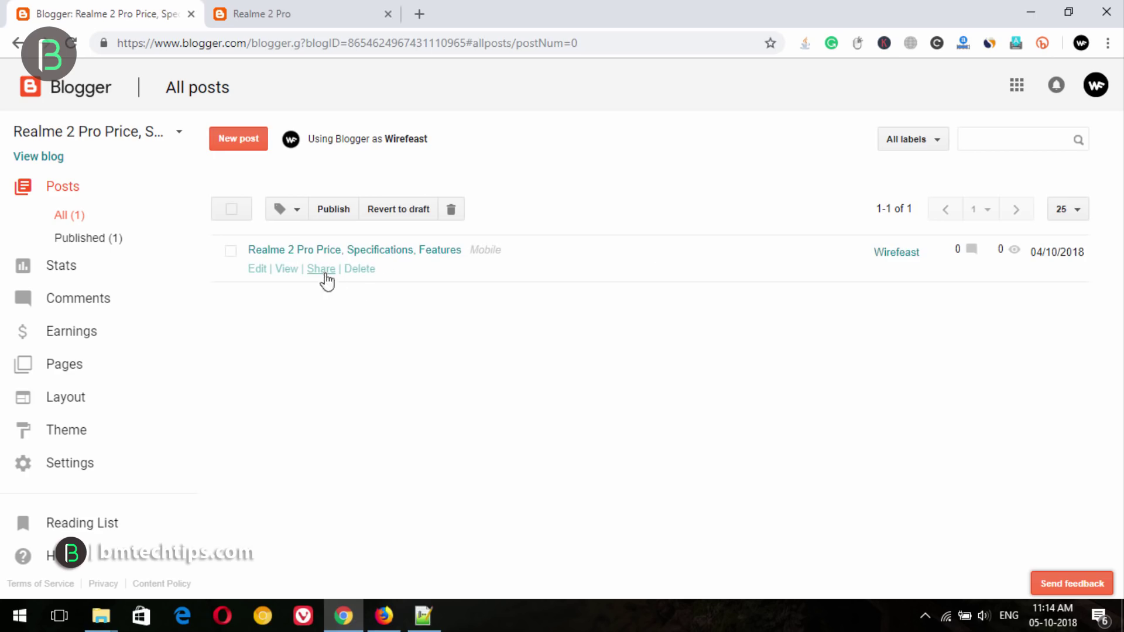
Open the published post on the live blog and close the old blog home page.
click(286, 271)
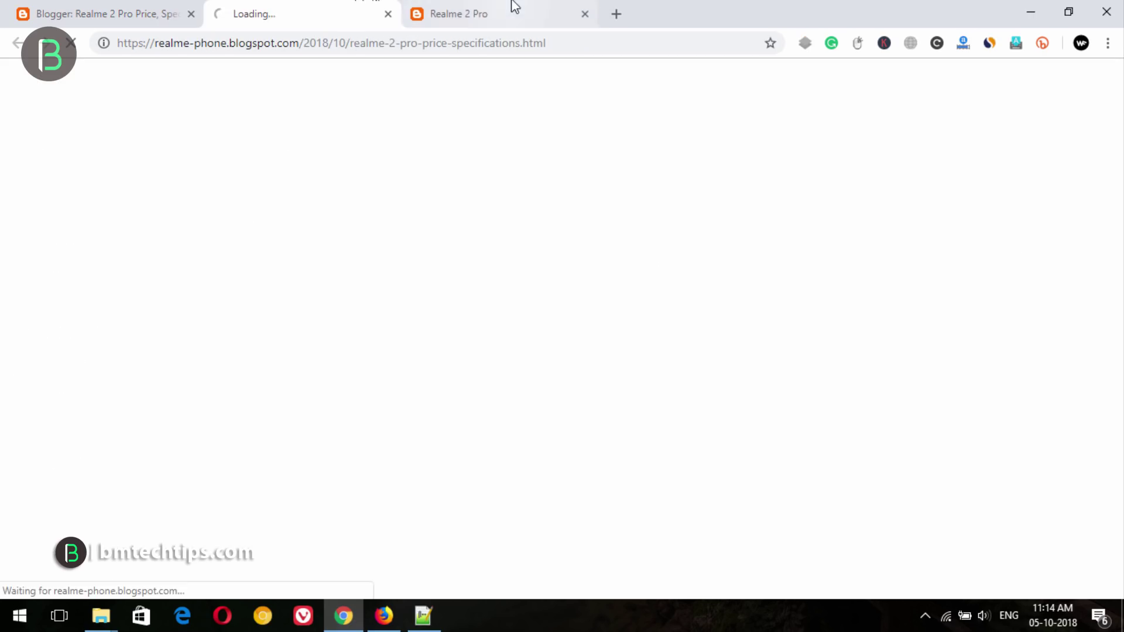
click(513, 9)
key(ctrl+w)
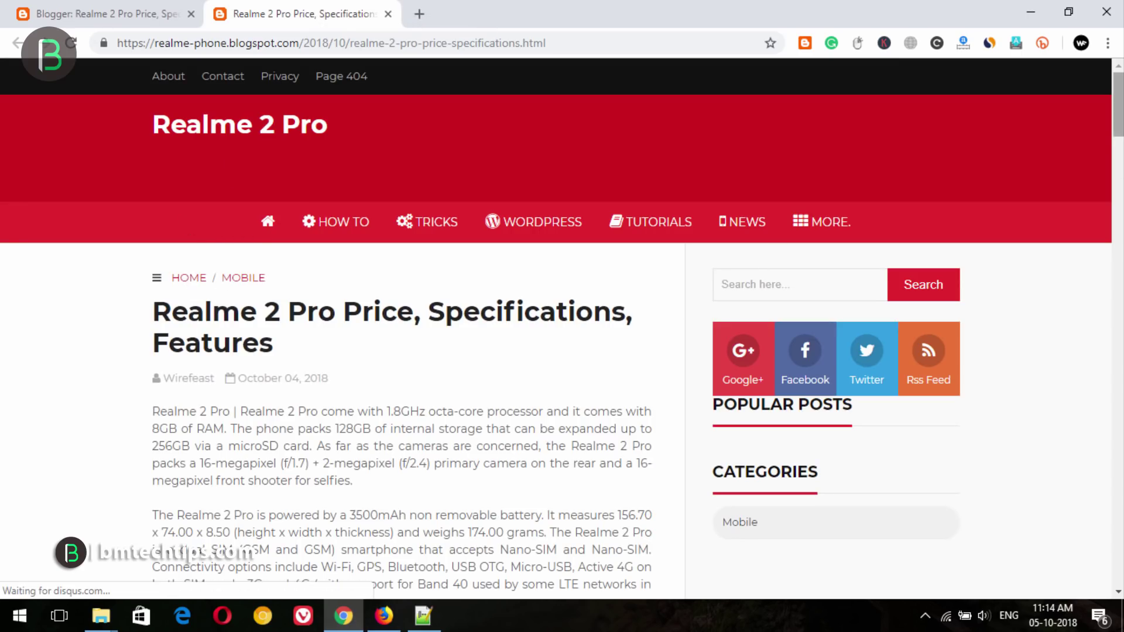
Examine the live post's text, image, specification tables and title, and go to the blog's home page.
scroll(562, 327, down, 5)
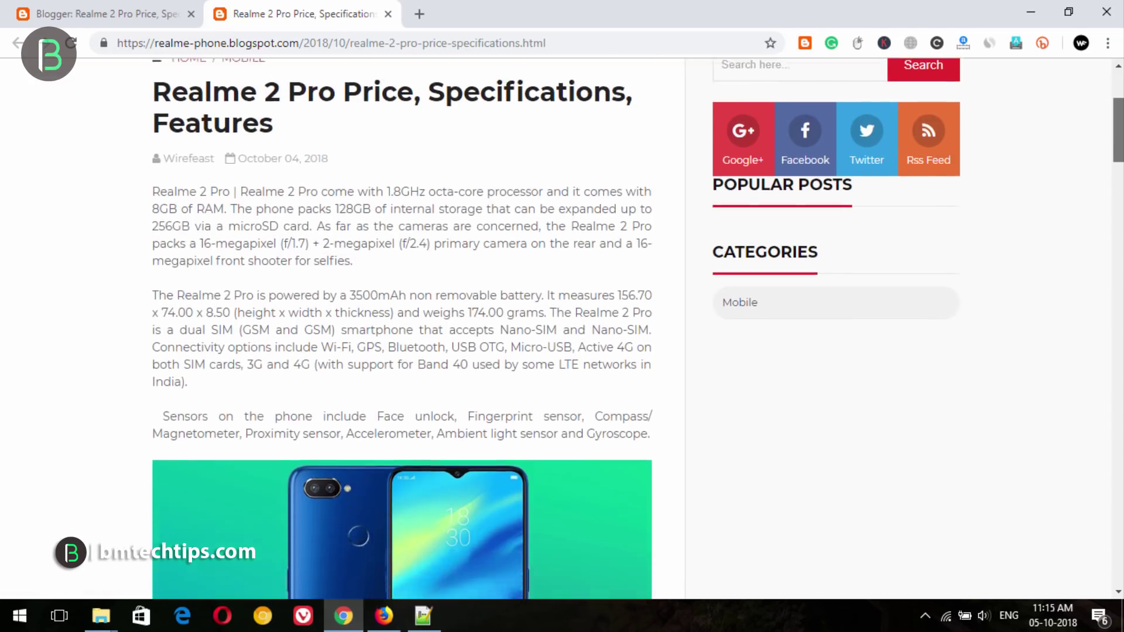
scroll(492, 241, down, 20)
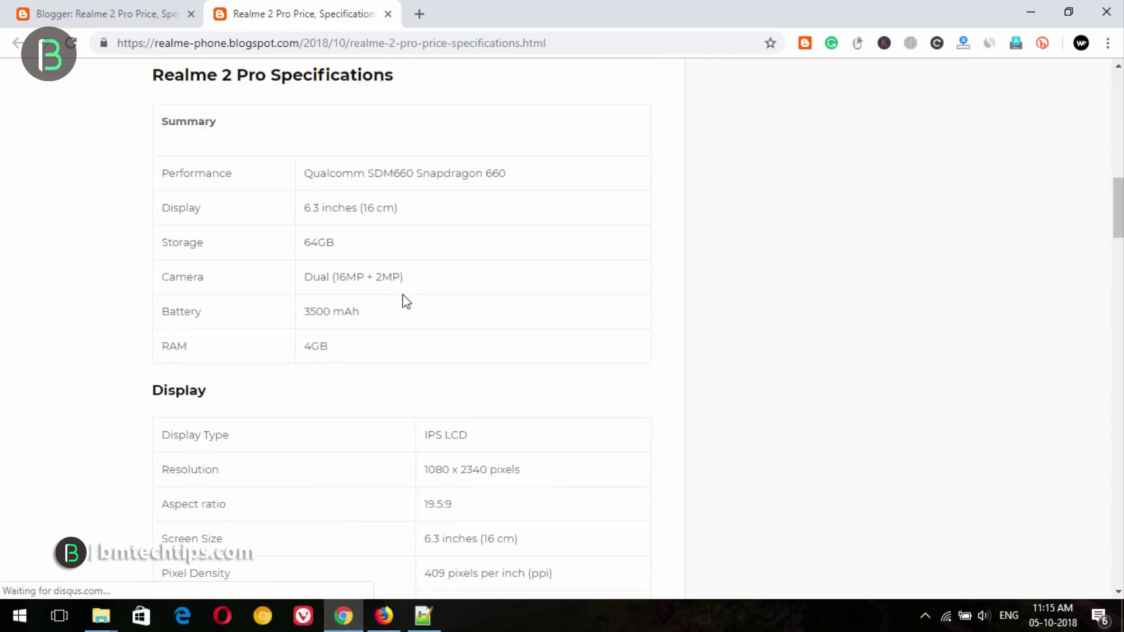
scroll(328, 281, down, 7)
scroll(376, 322, down, 4)
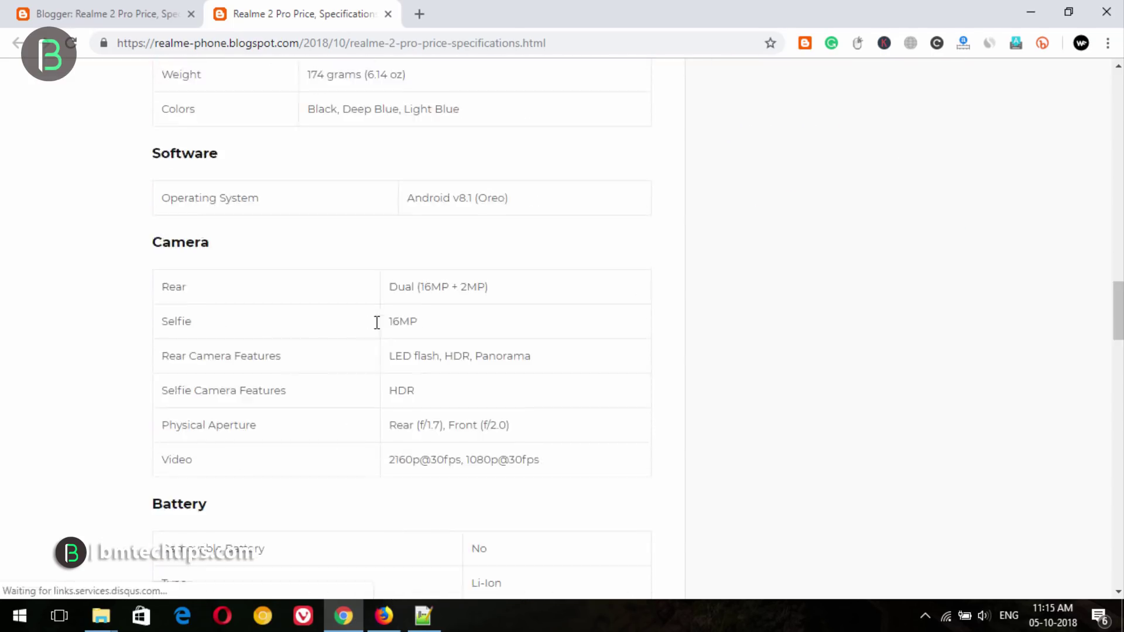
scroll(374, 434, down, 12)
scroll(1053, 429, up, 20)
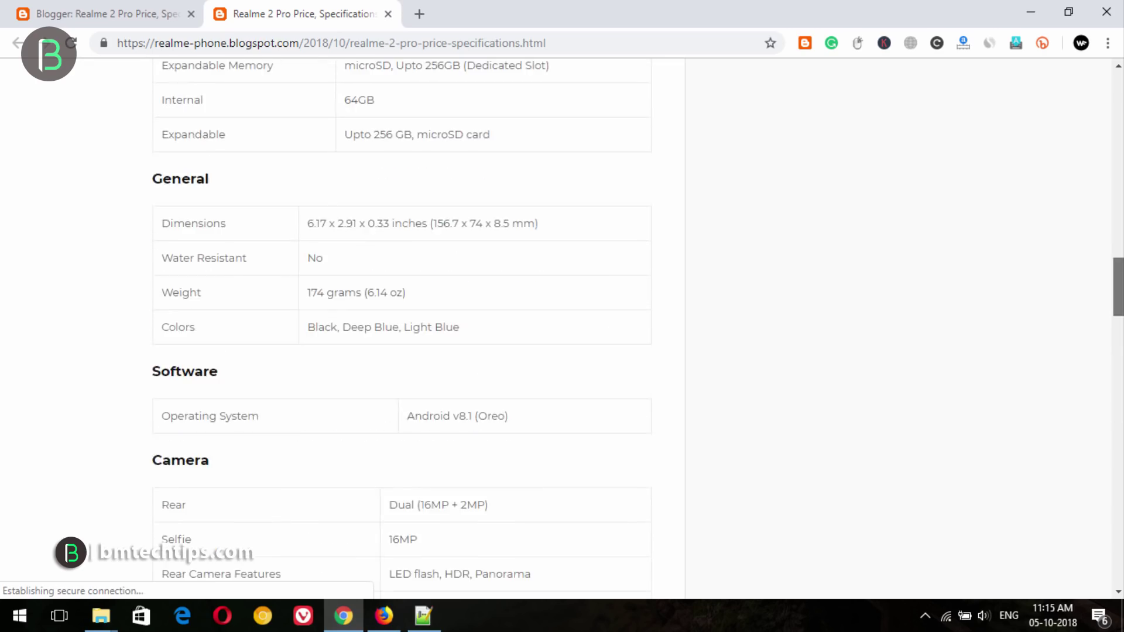
scroll(1030, 233, up, 15)
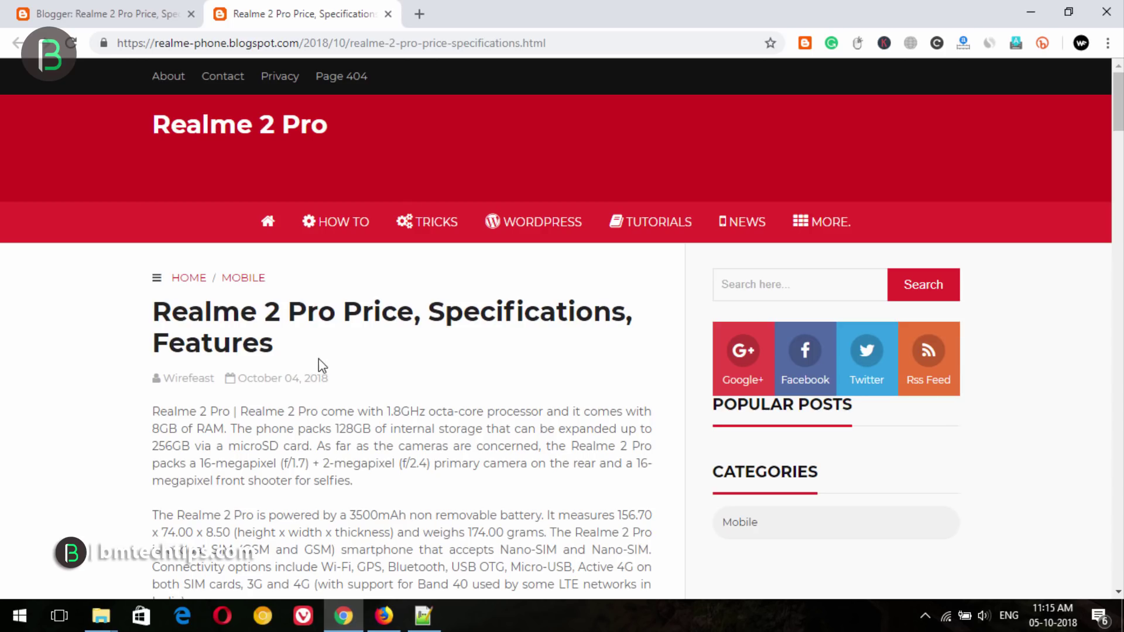
drag(339, 310, 212, 319)
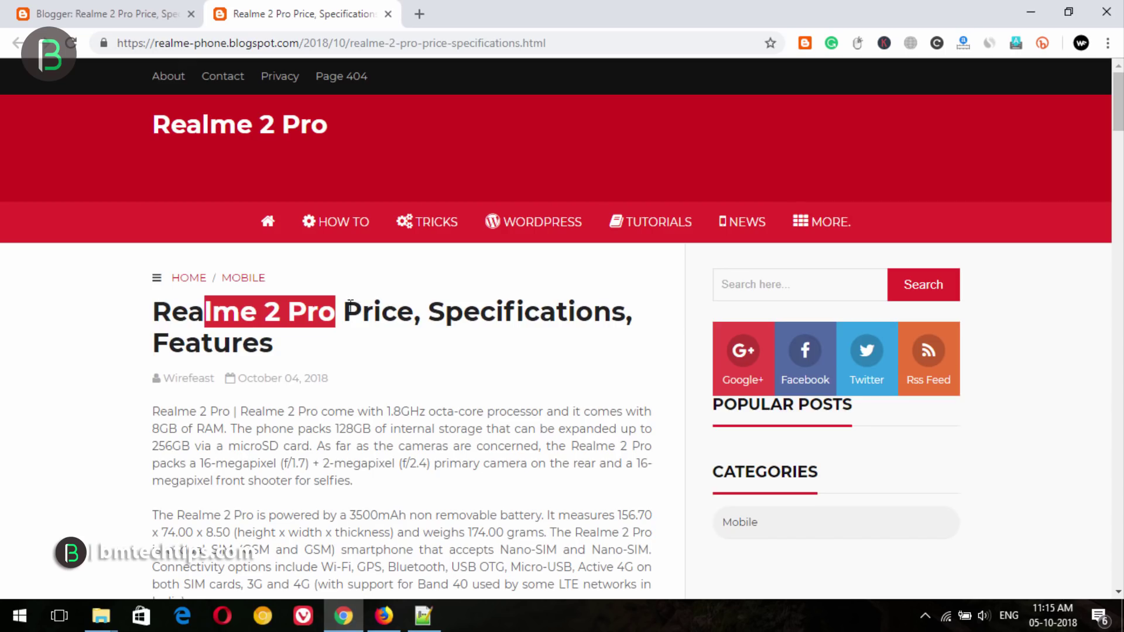
click(252, 144)
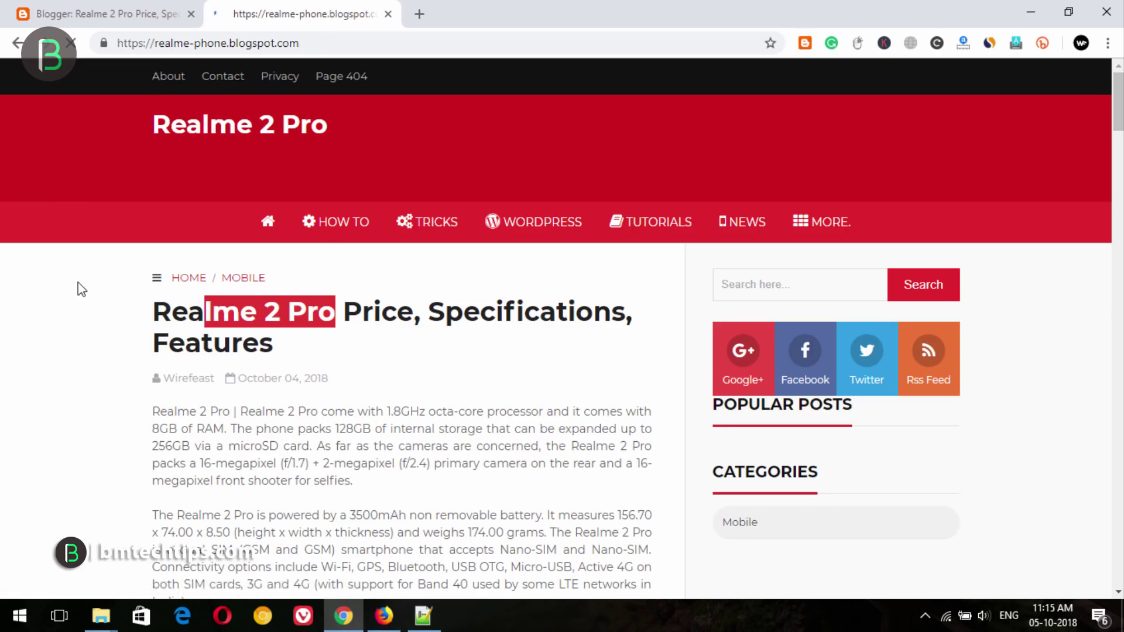
Add an AdSense gadget to the ads1 section of the blog layout, with the Responsive format and Blend Template colours.
click(97, 13)
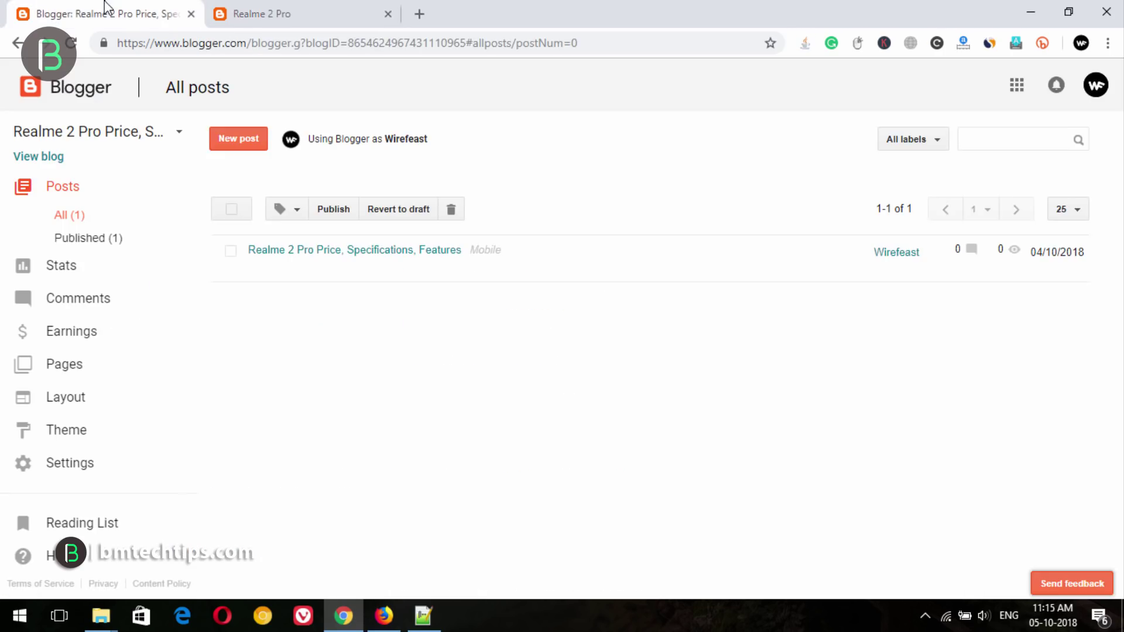
click(69, 400)
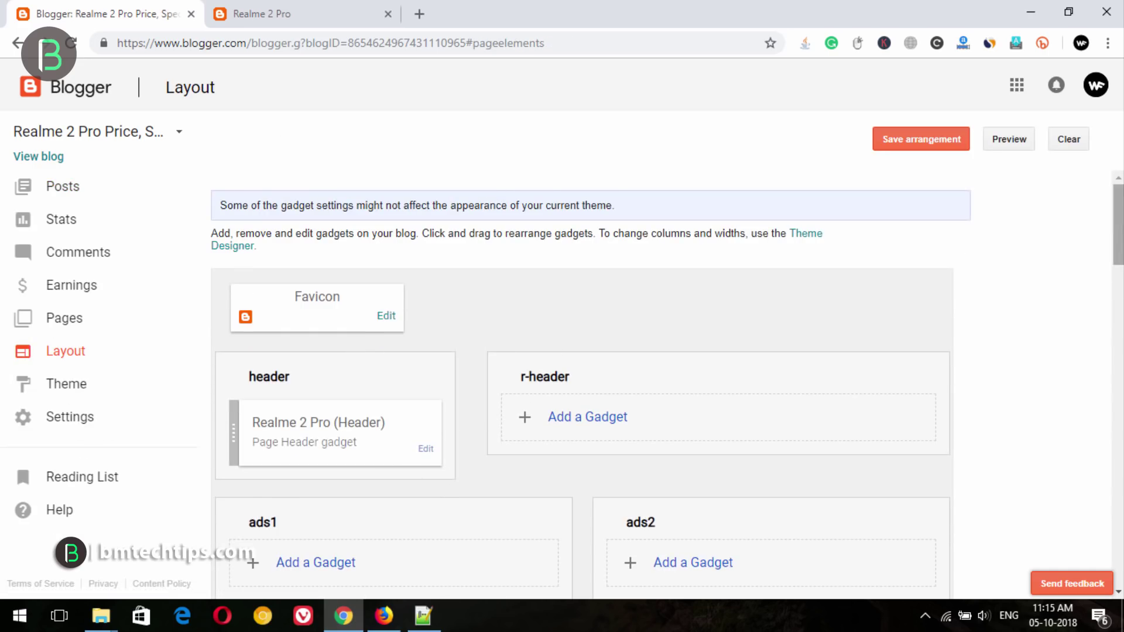
scroll(1119, 226, down, 5)
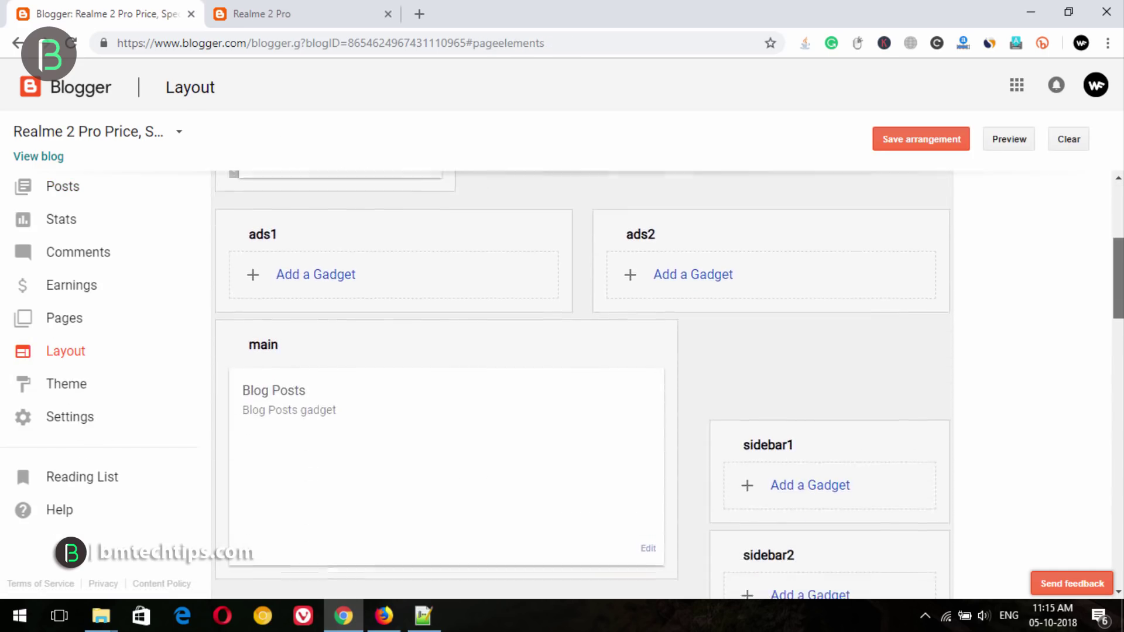
scroll(446, 279, up, 2)
scroll(375, 289, down, 2)
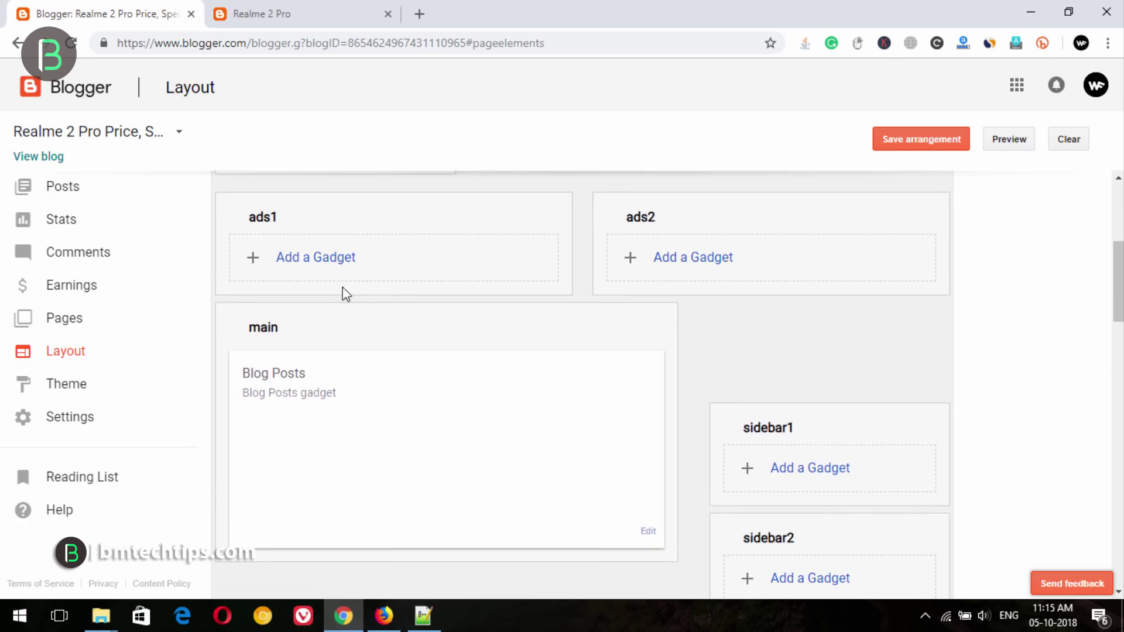
click(307, 265)
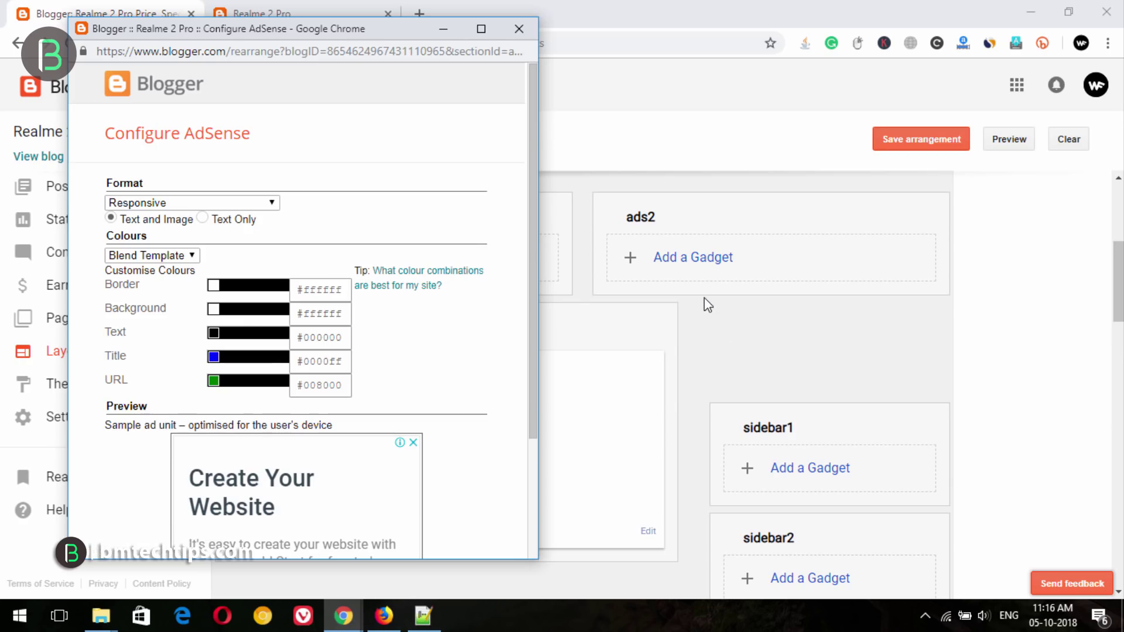
scroll(414, 451, down, 3)
click(157, 515)
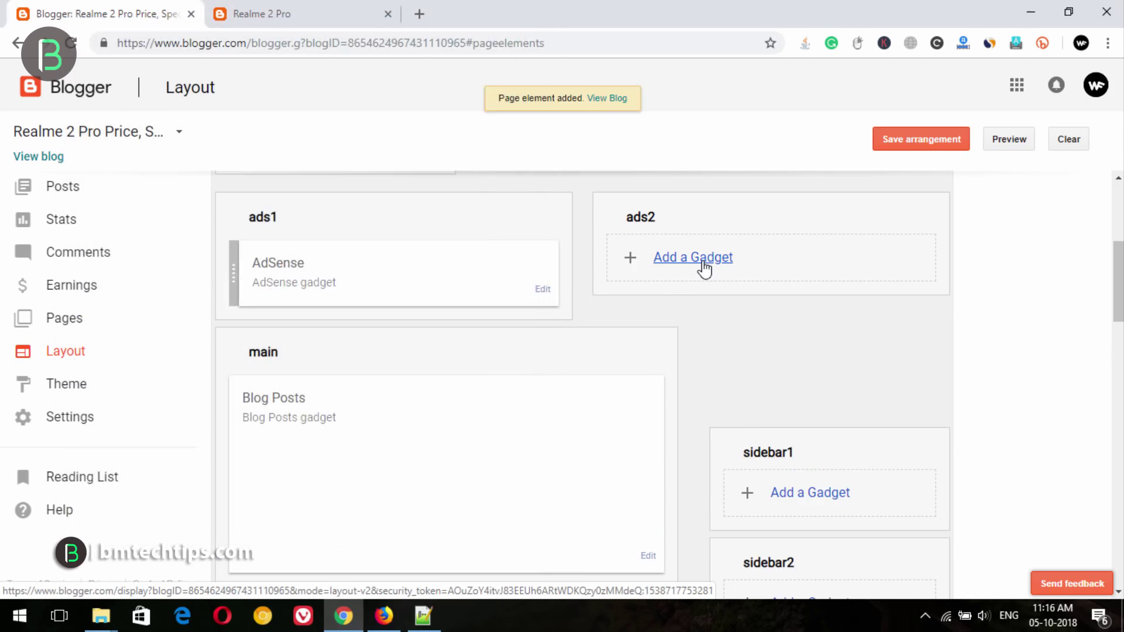
Add AdSense gadgets to the ads2 and sidebar1 sections, and save the layout arrangement.
click(703, 261)
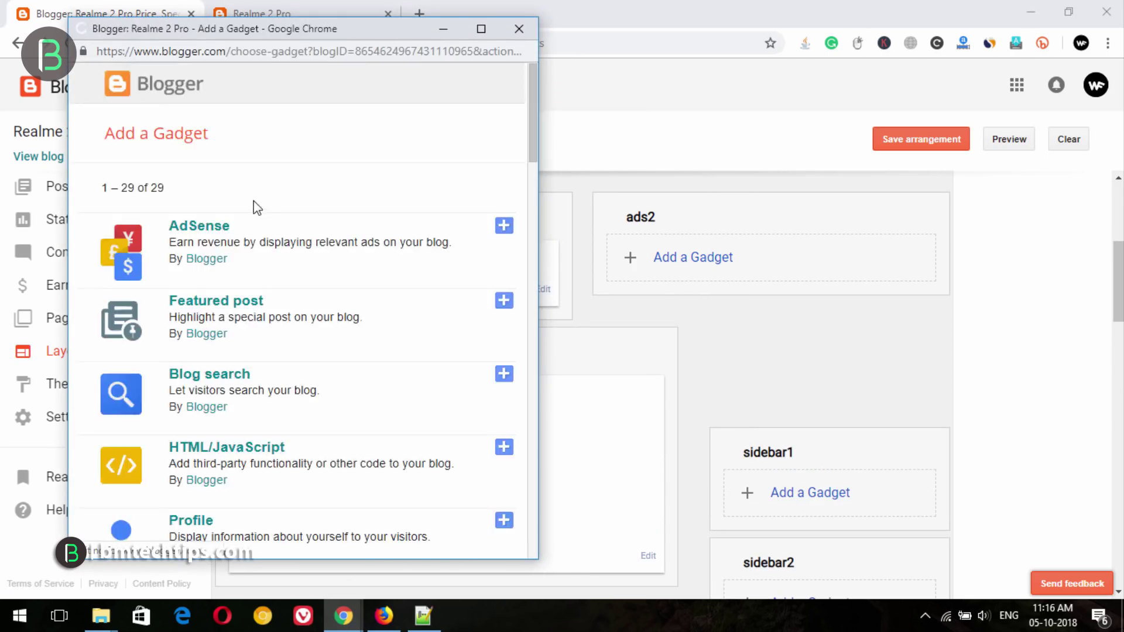
click(193, 226)
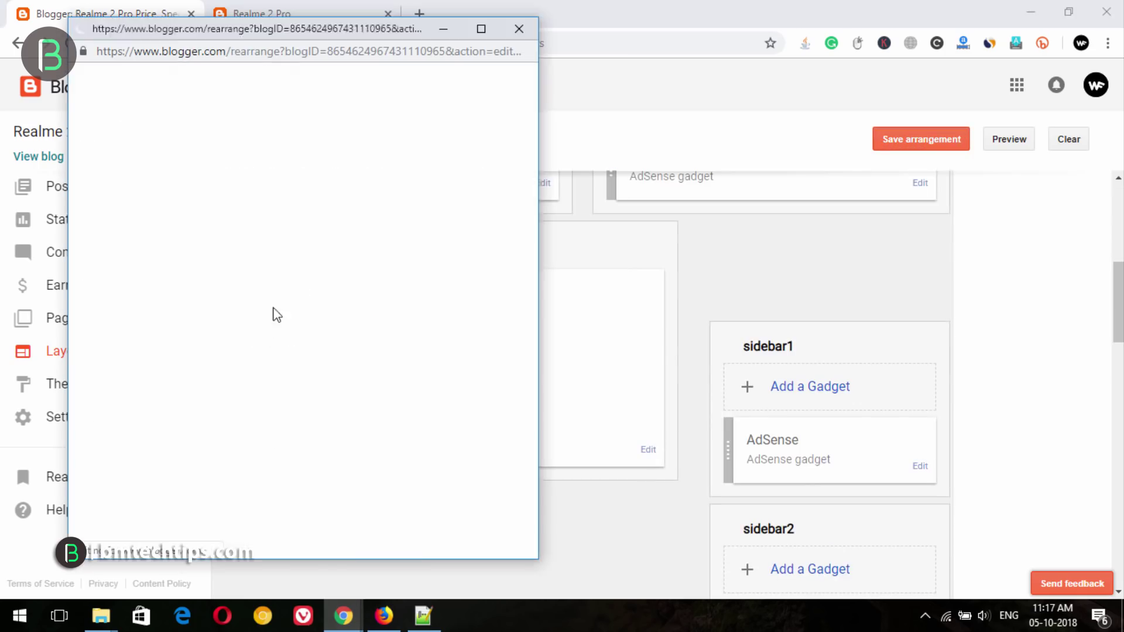
click(275, 149)
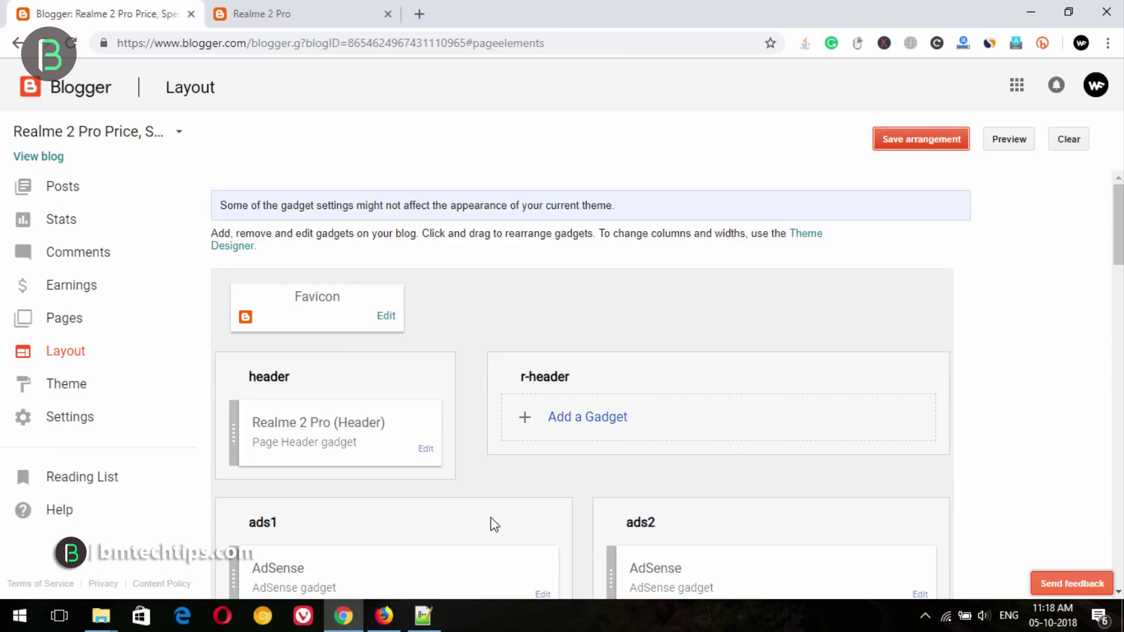
Reload the live blog to check the ad placements, and return to the blog's list of posts.
click(334, 12)
key(F5)
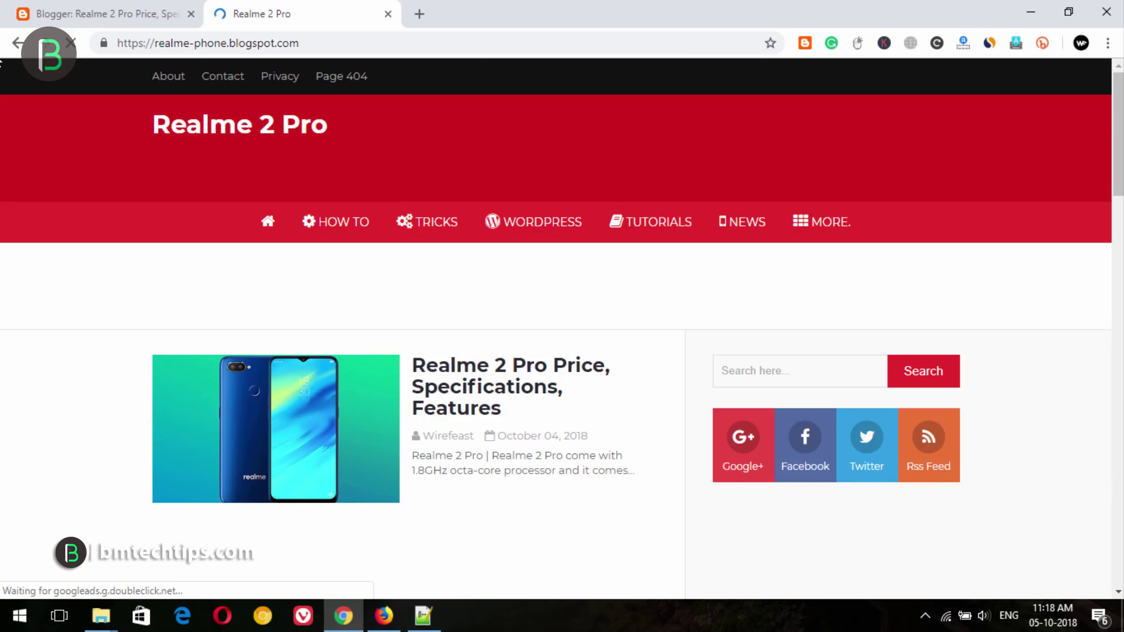
click(185, 5)
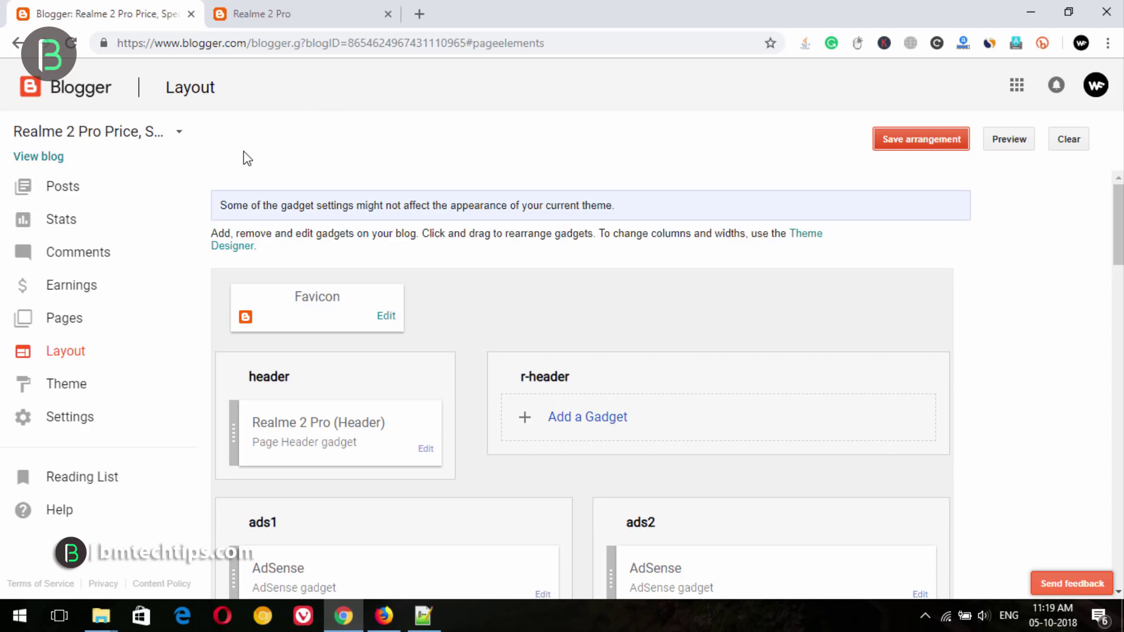
click(61, 186)
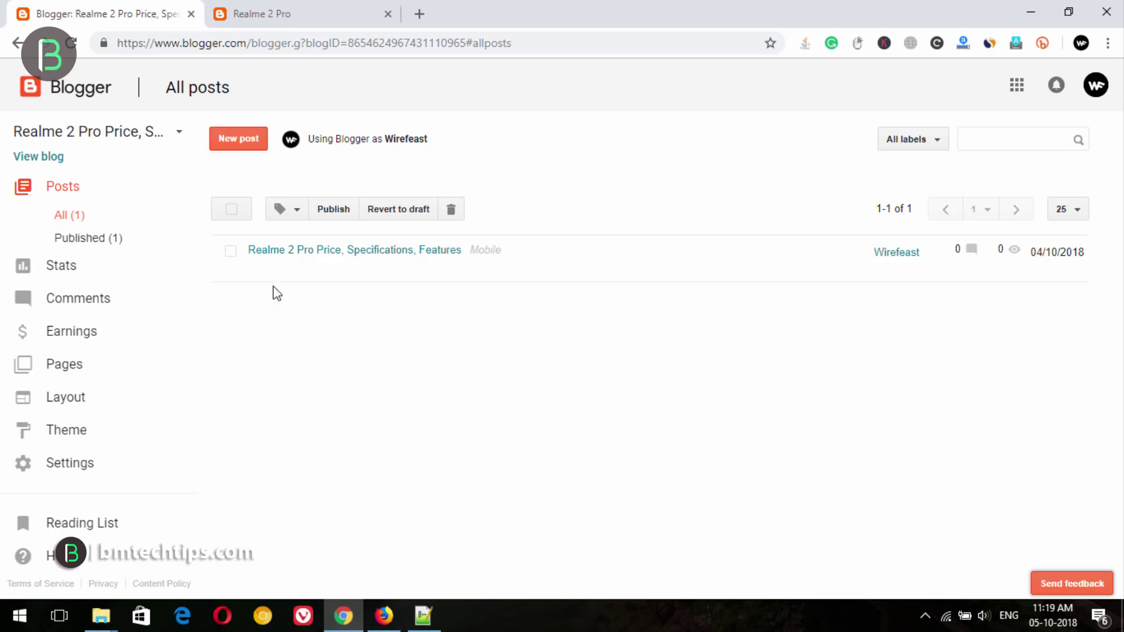
Open the post "Realme 2 Pro Price, Specifications, Features" for editing and add a new line below the Sound table.
mouse_move(267, 281)
click(251, 272)
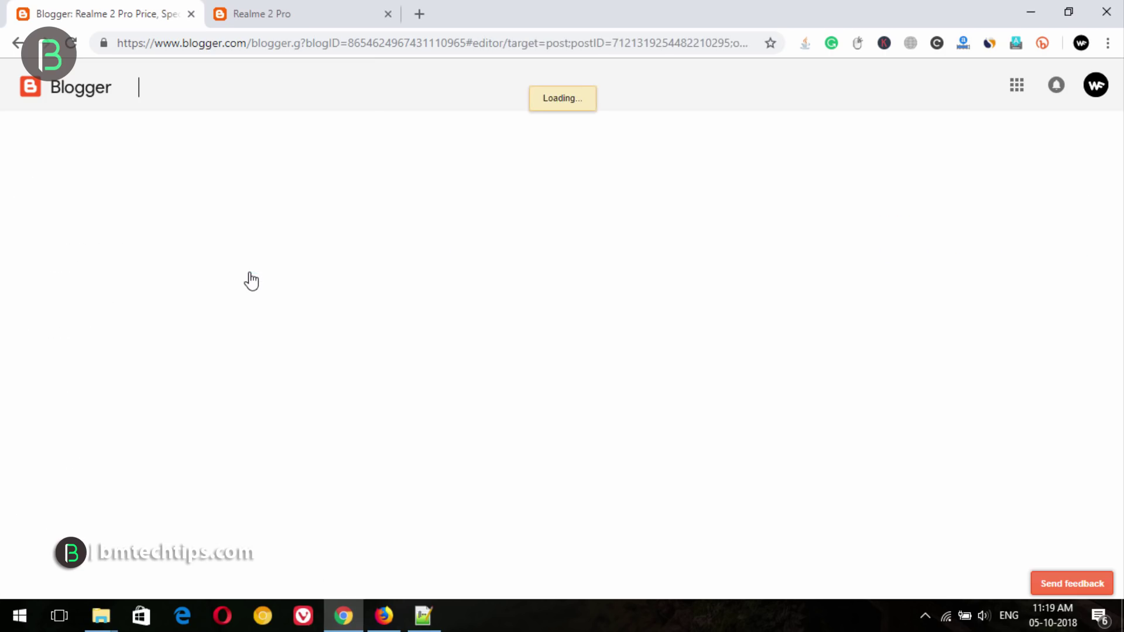
scroll(477, 339, down, 15)
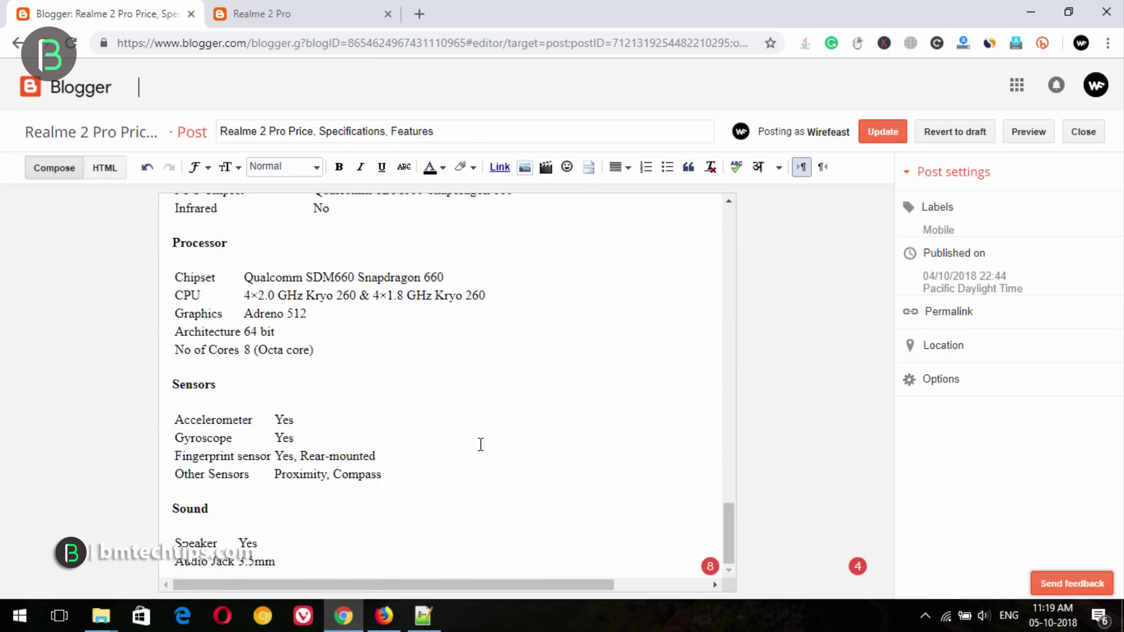
click(325, 566)
key(Return)
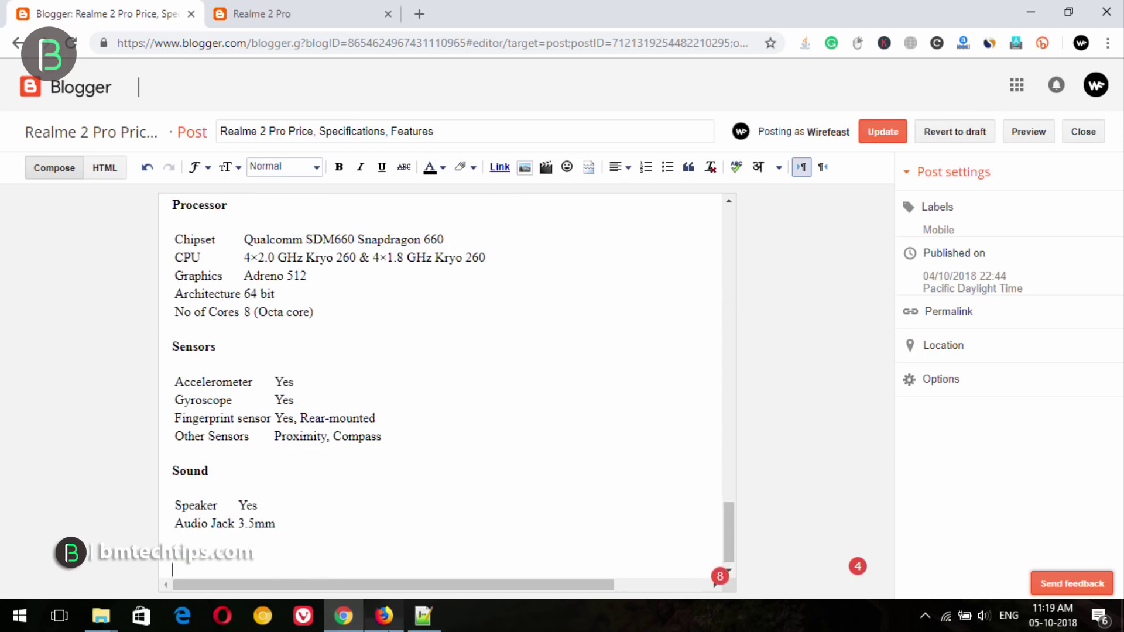
Switch to Firefox and open the bookmarked Rapidtags Tag Generator page.
click(384, 616)
click(868, 44)
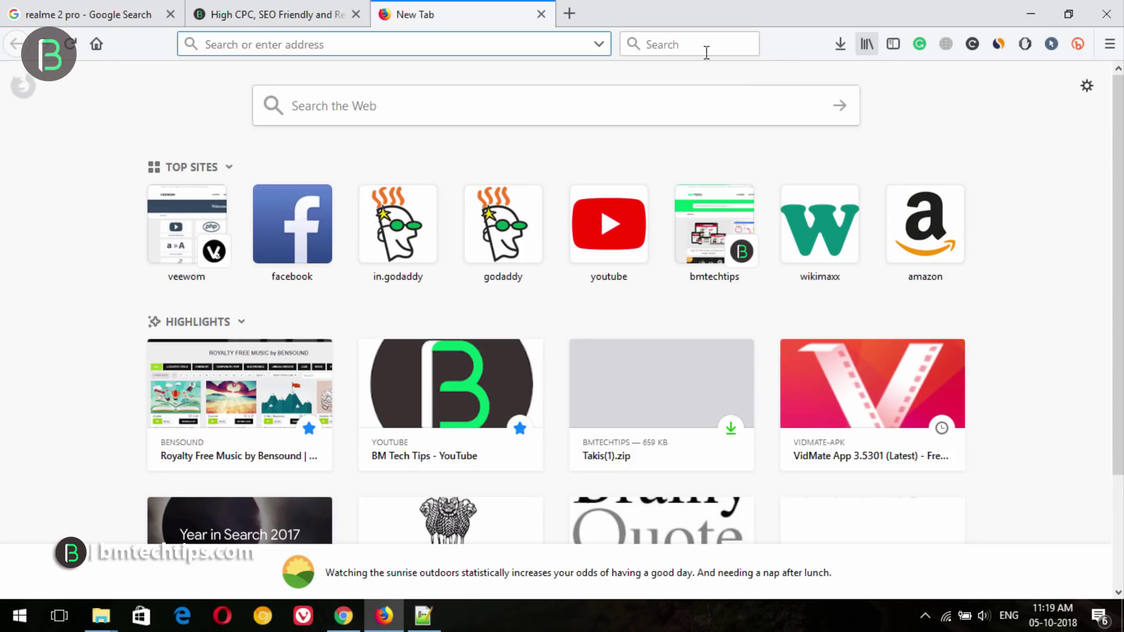
click(670, 73)
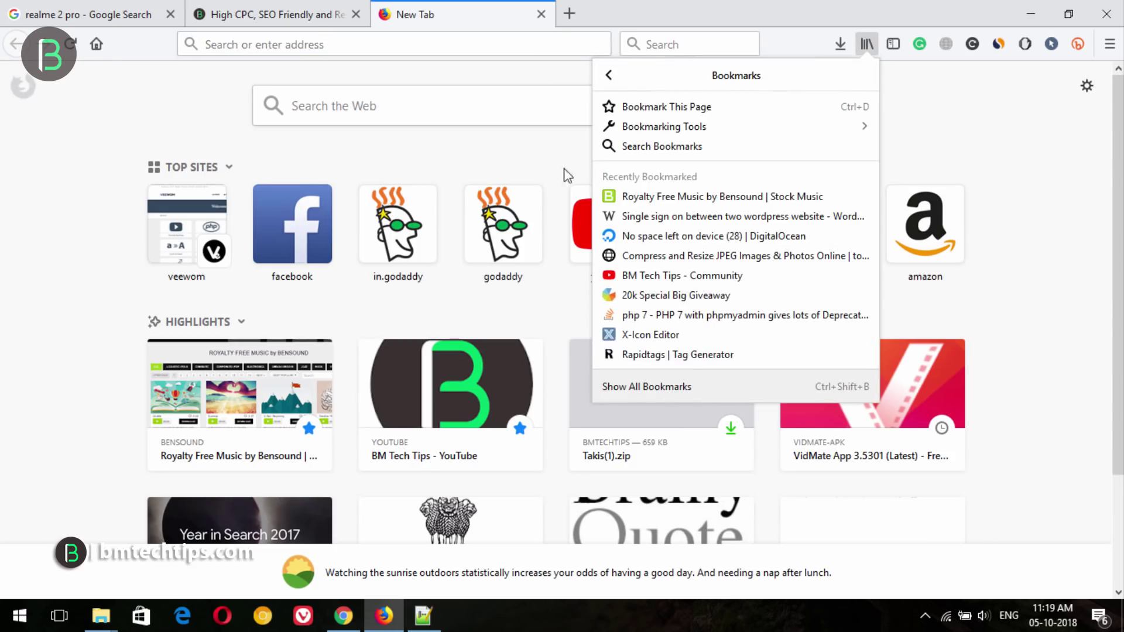
click(665, 356)
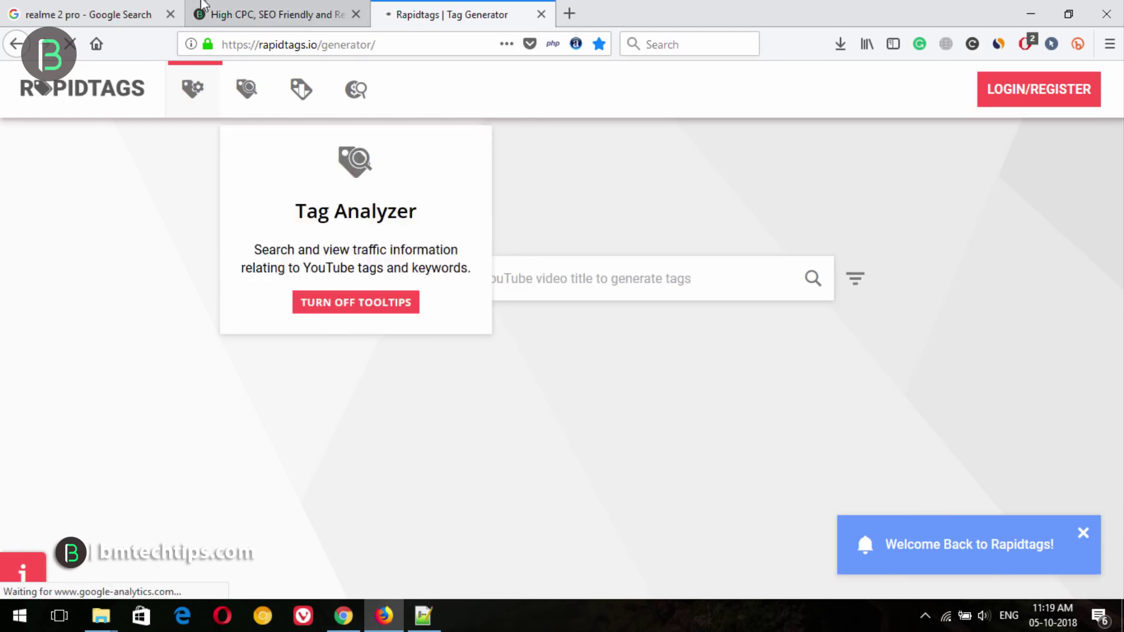
Copy the phrase "realme 2 pro" from the Google search, generate tags for it in Rapidtags and copy all the tags.
click(109, 7)
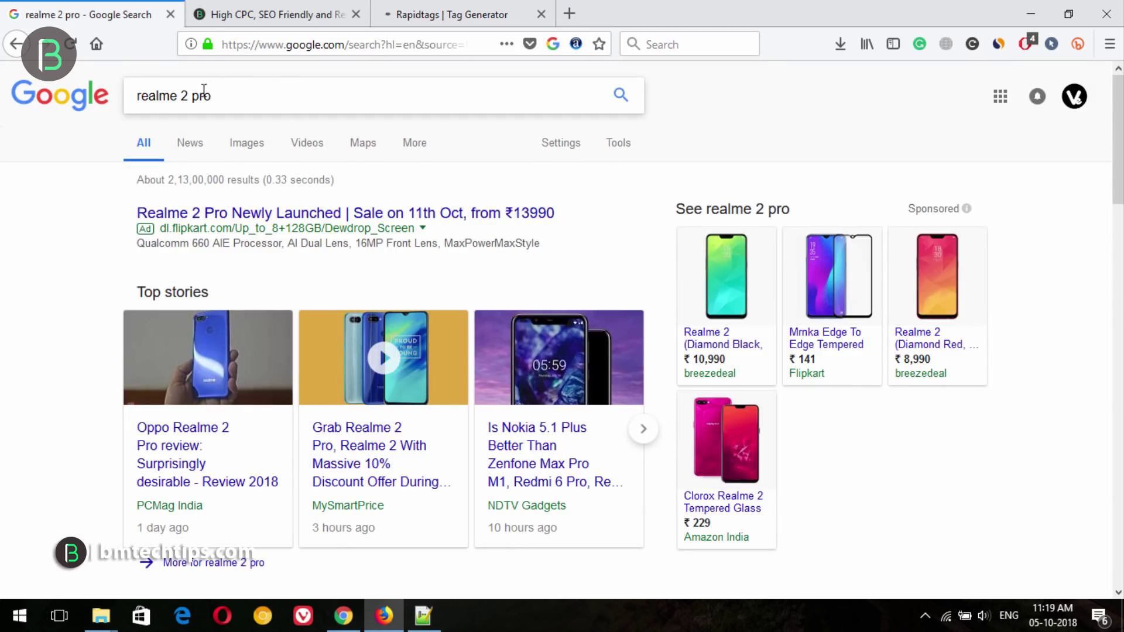
triple_click(248, 92)
key(ctrl+c)
click(496, 12)
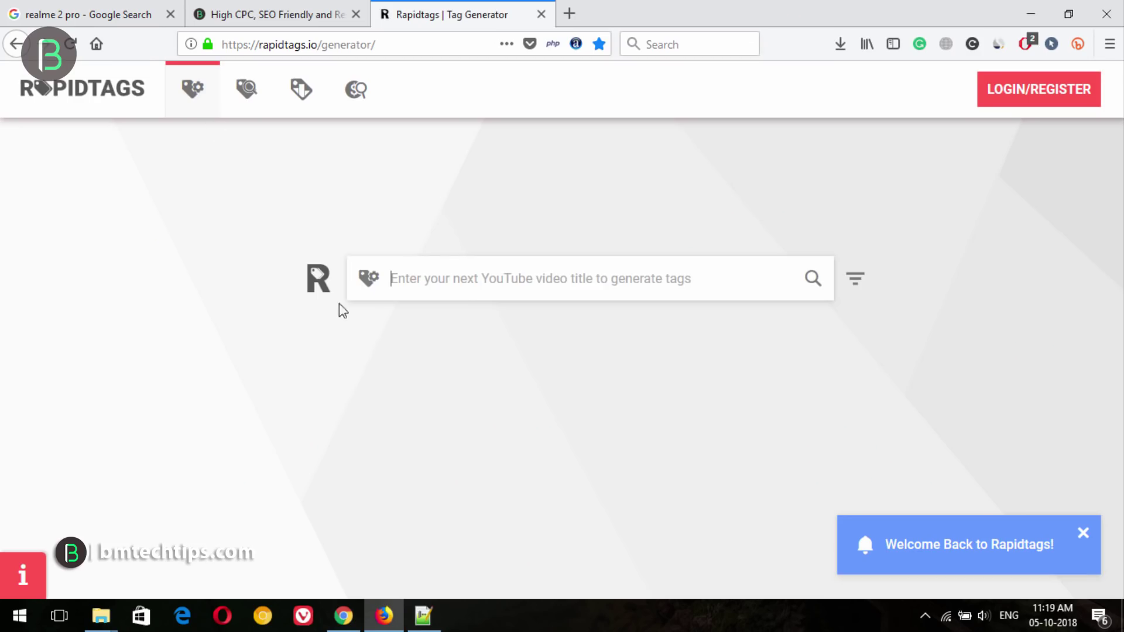
click(420, 272)
key(ctrl+v)
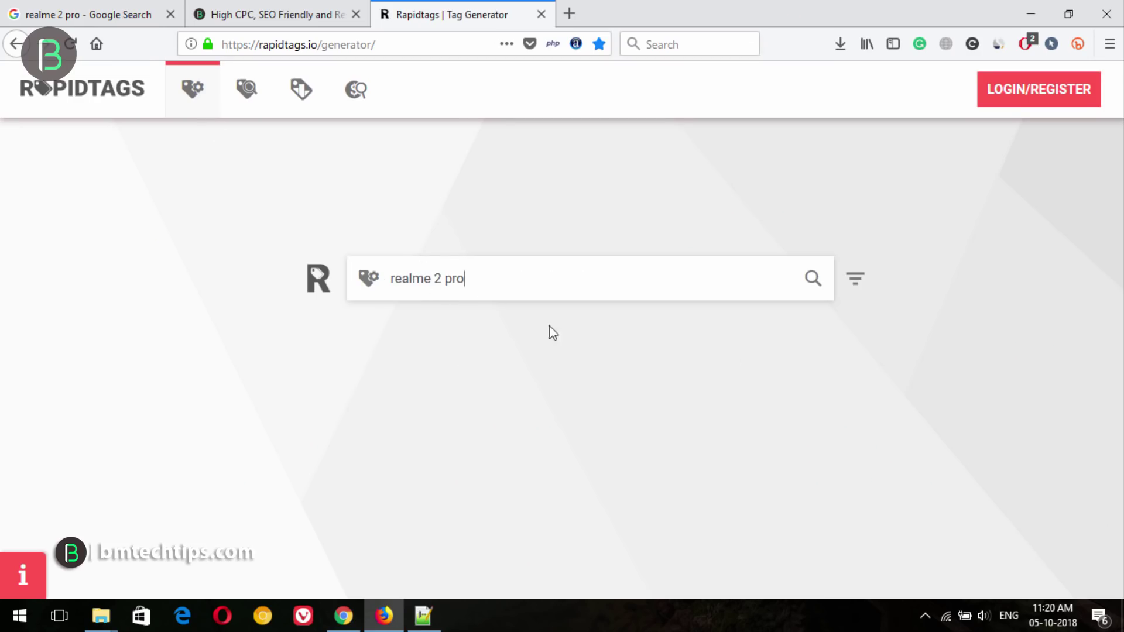
click(811, 281)
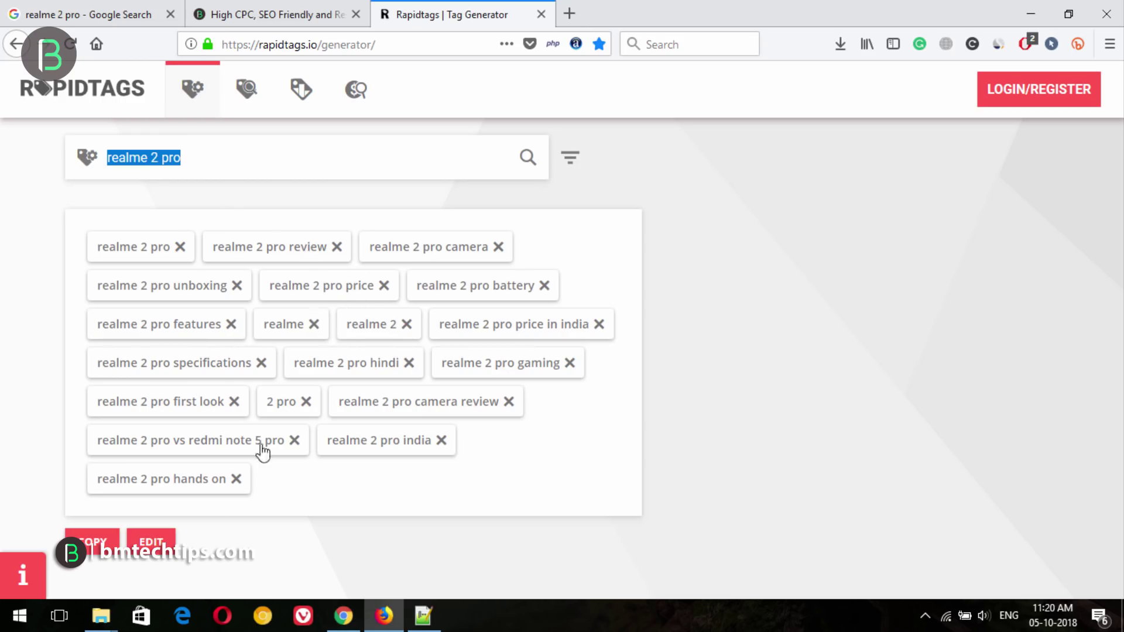
click(93, 546)
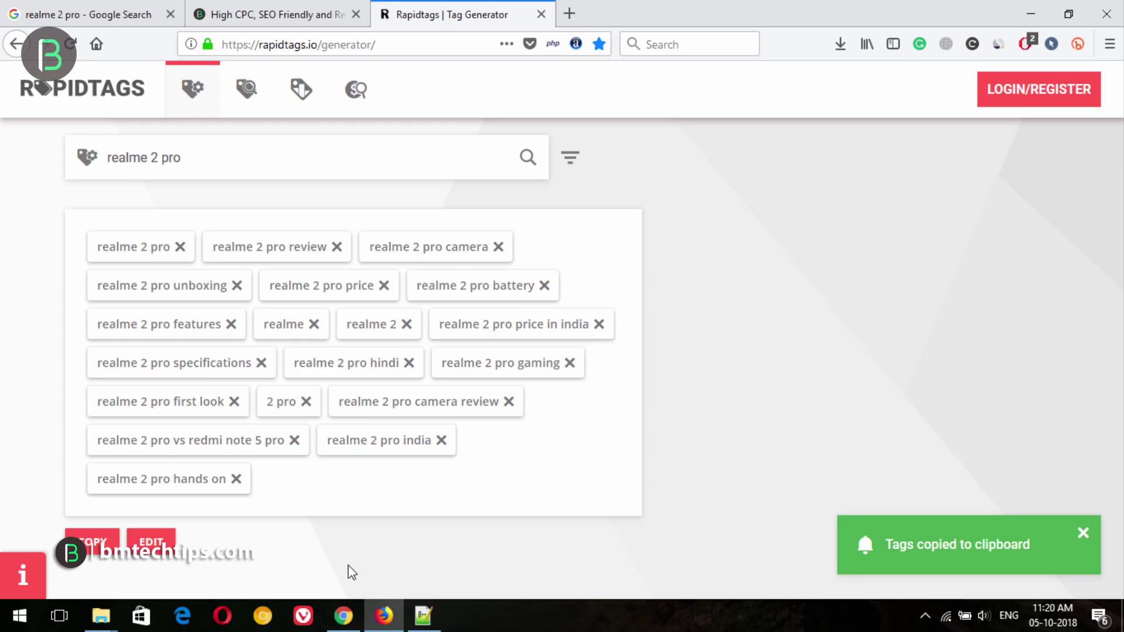
click(92, 550)
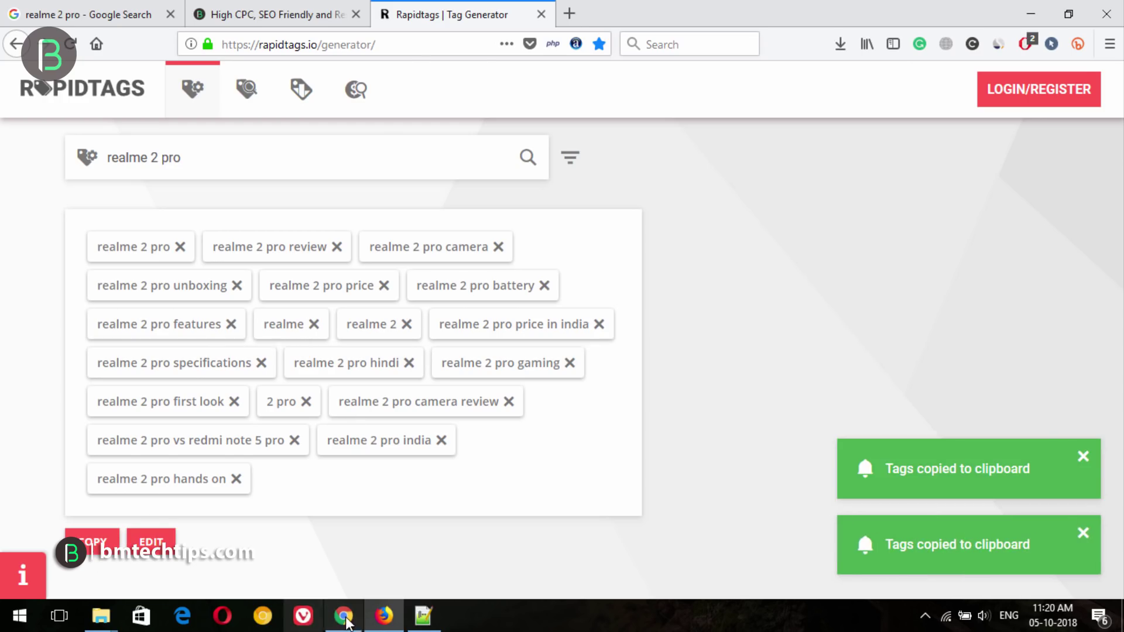
Return to the Blogger post in Chrome, paste the copied tags below the Sound table and prefix them with "Tags :".
click(345, 616)
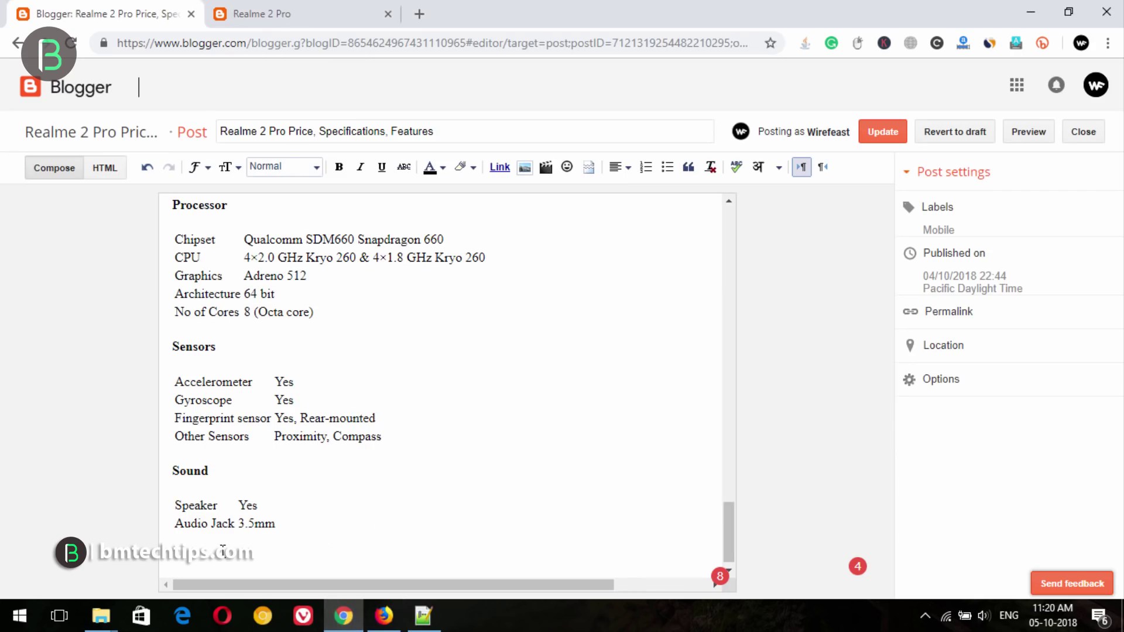
key(ctrl+v)
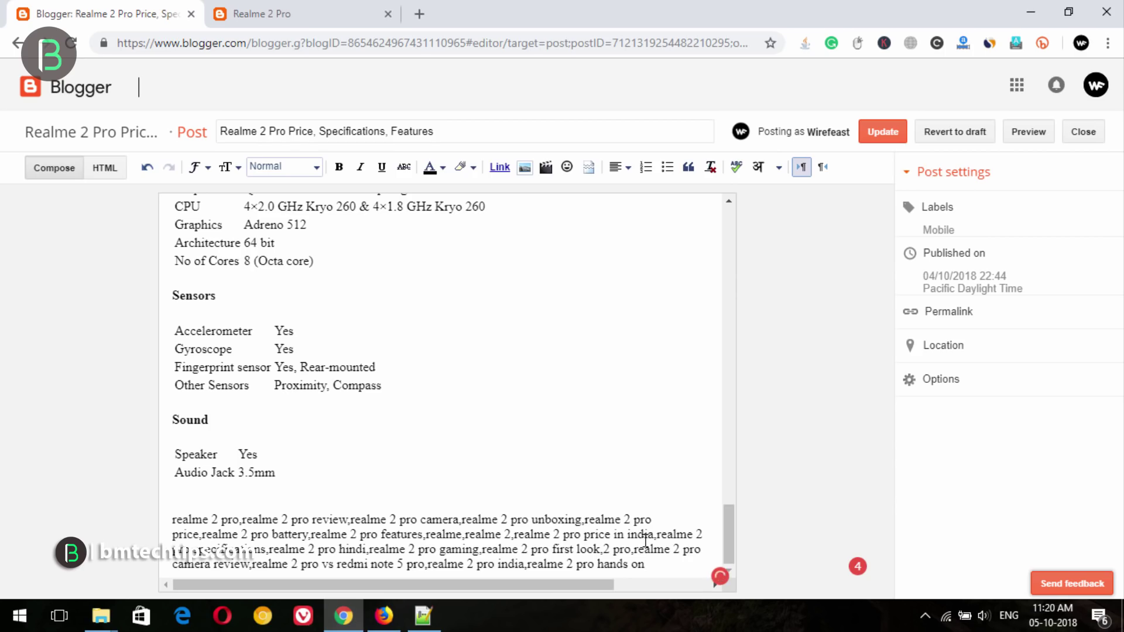
drag(645, 564, 168, 519)
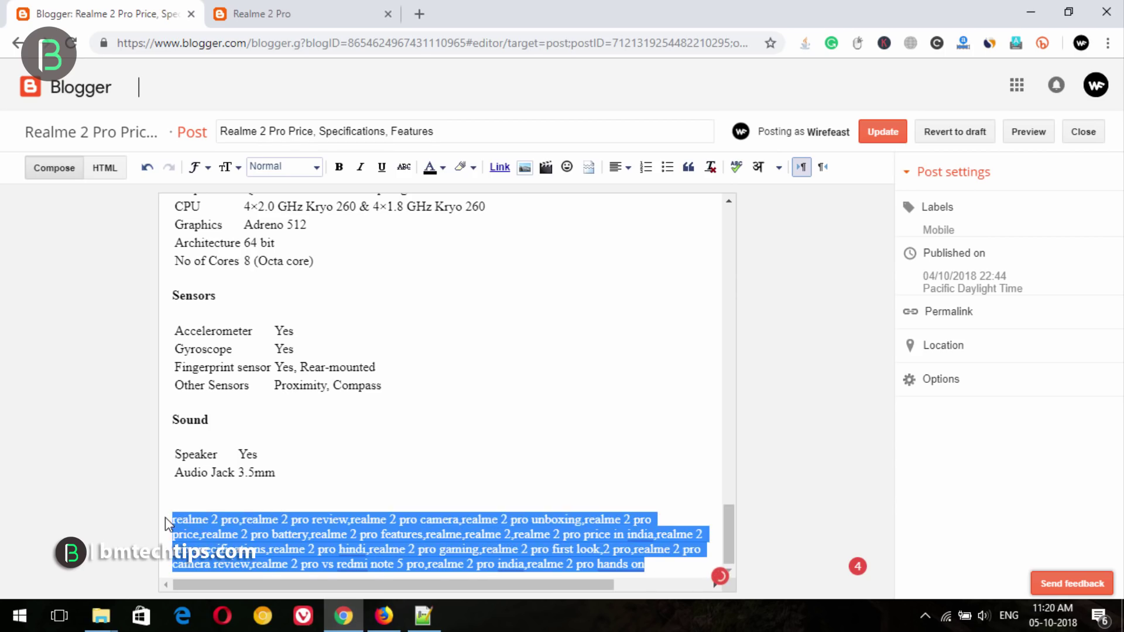
click(670, 564)
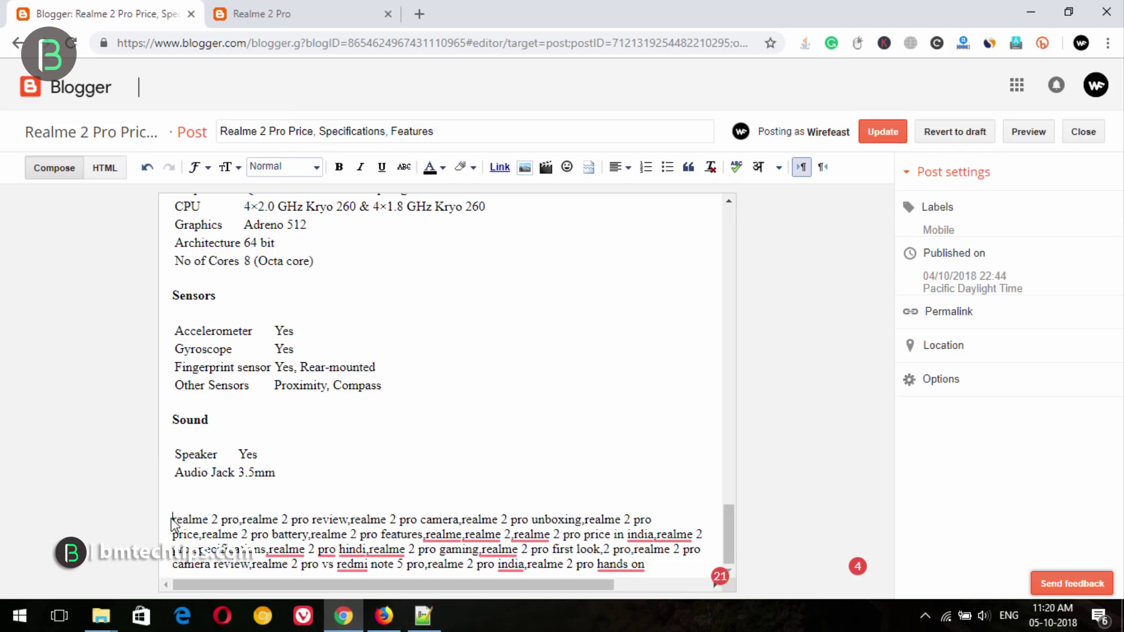
click(173, 520)
text(Tags )
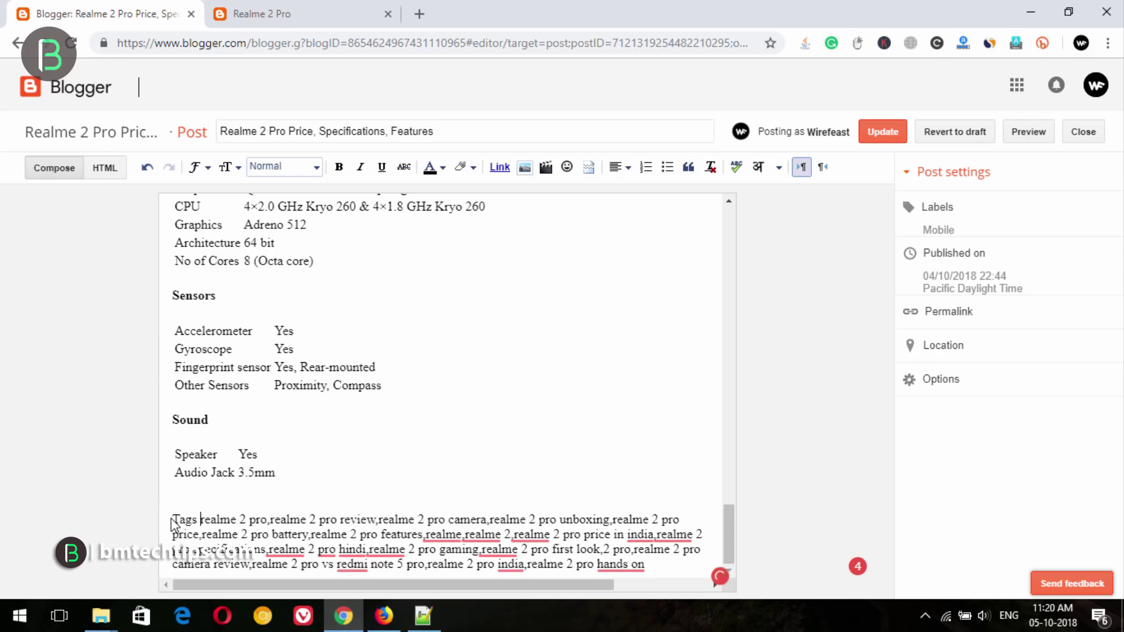
text(:)
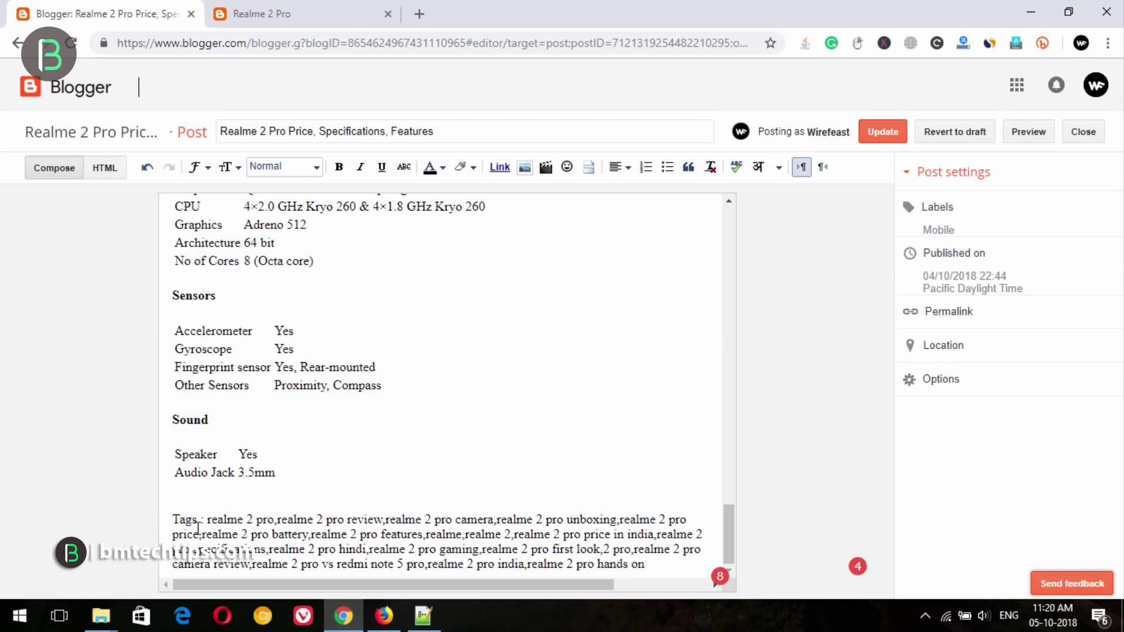
Make the word "Tags" bold, justify the whole tags paragraph and update the post.
drag(198, 520, 167, 523)
click(343, 169)
drag(664, 566, 497, 237)
click(621, 168)
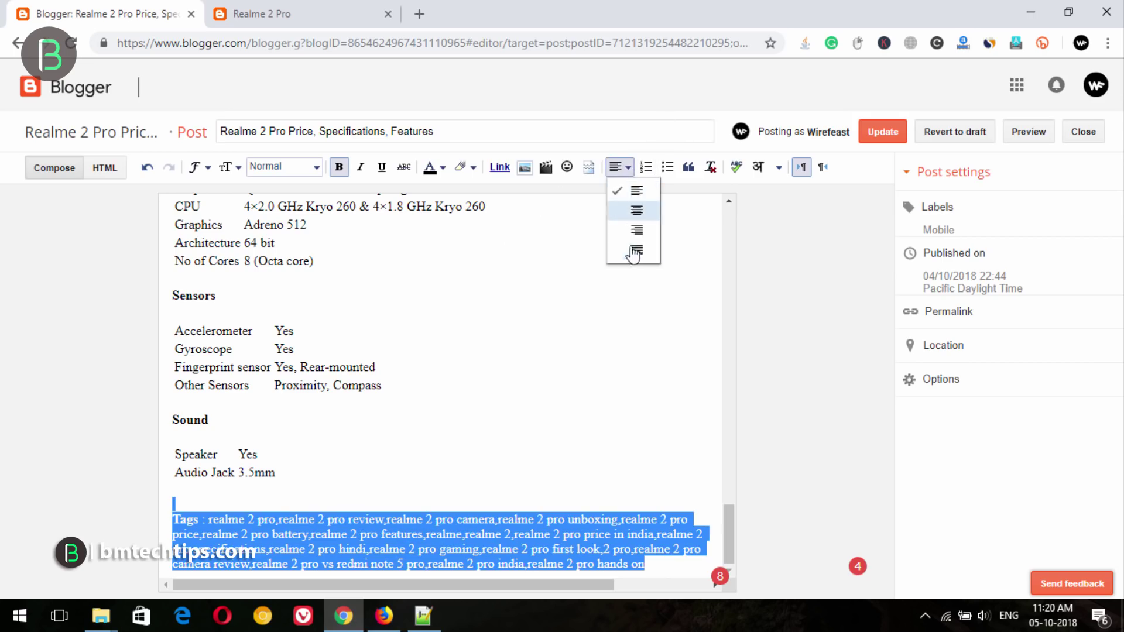
click(634, 247)
click(885, 132)
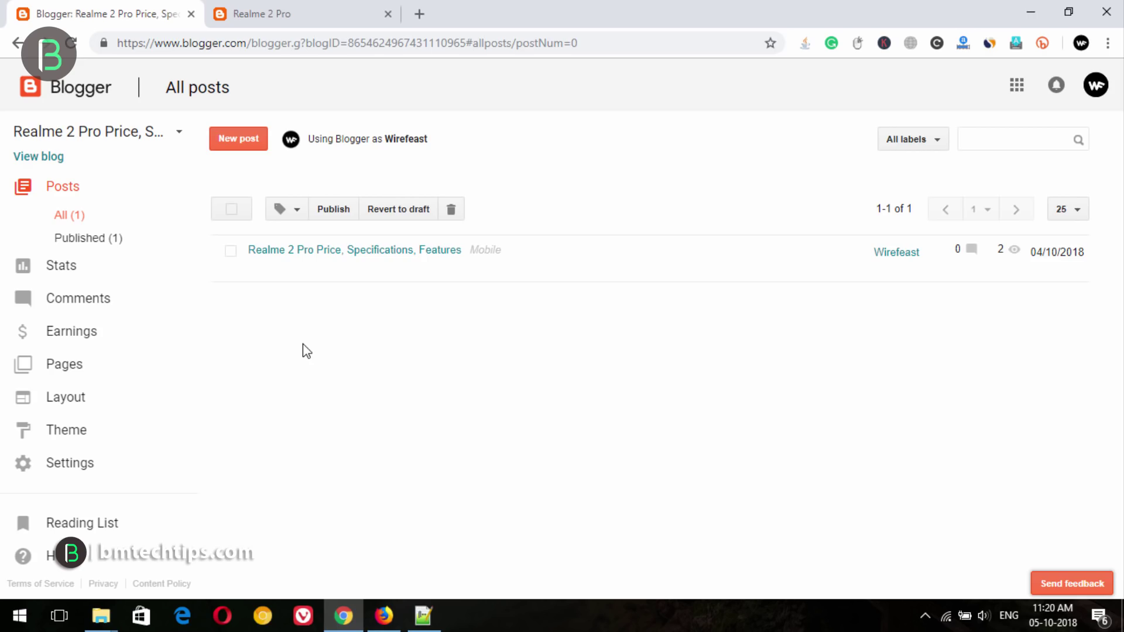
Reload the live post and examine the tags paragraph below the Sound table, comparing it with the Rapidtags list.
click(271, 7)
click(71, 42)
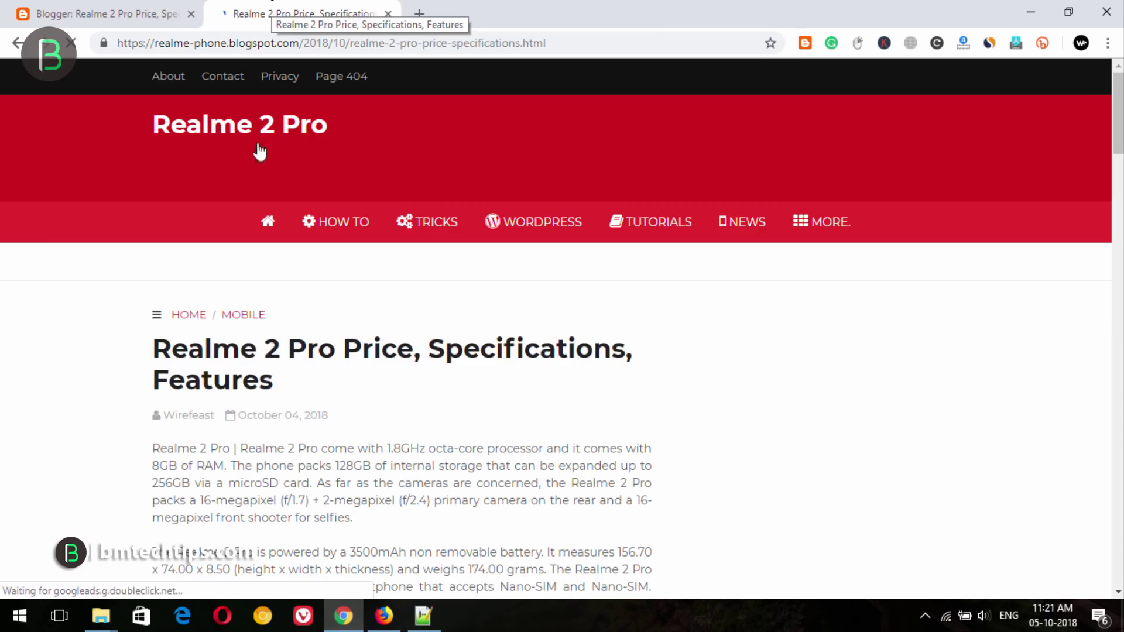
scroll(115, 467, down, 20)
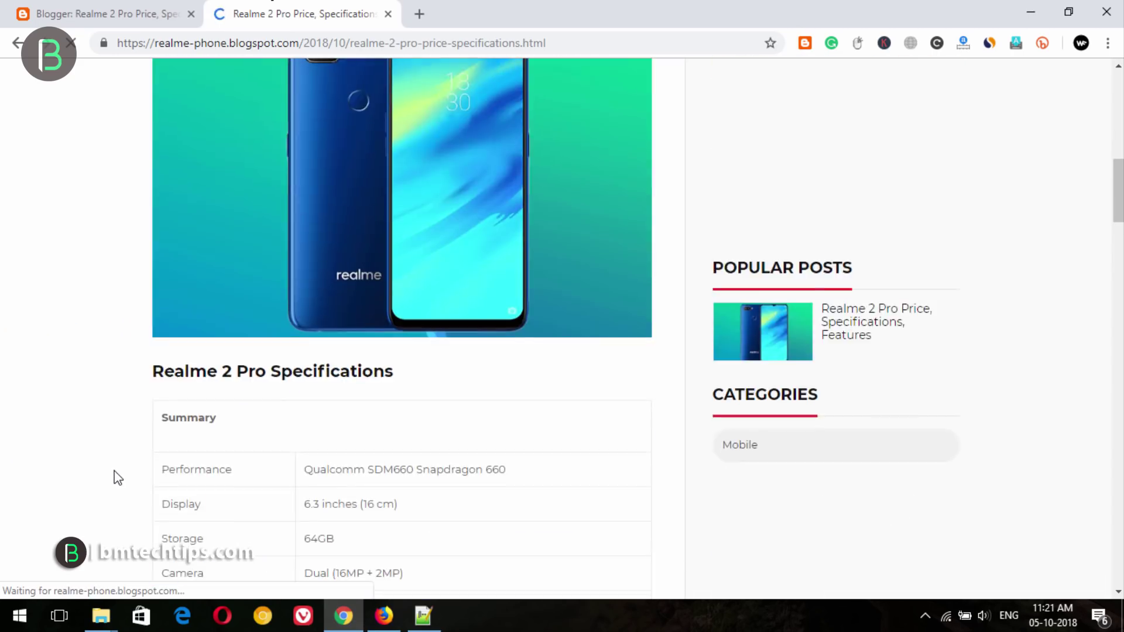
scroll(113, 477, down, 12)
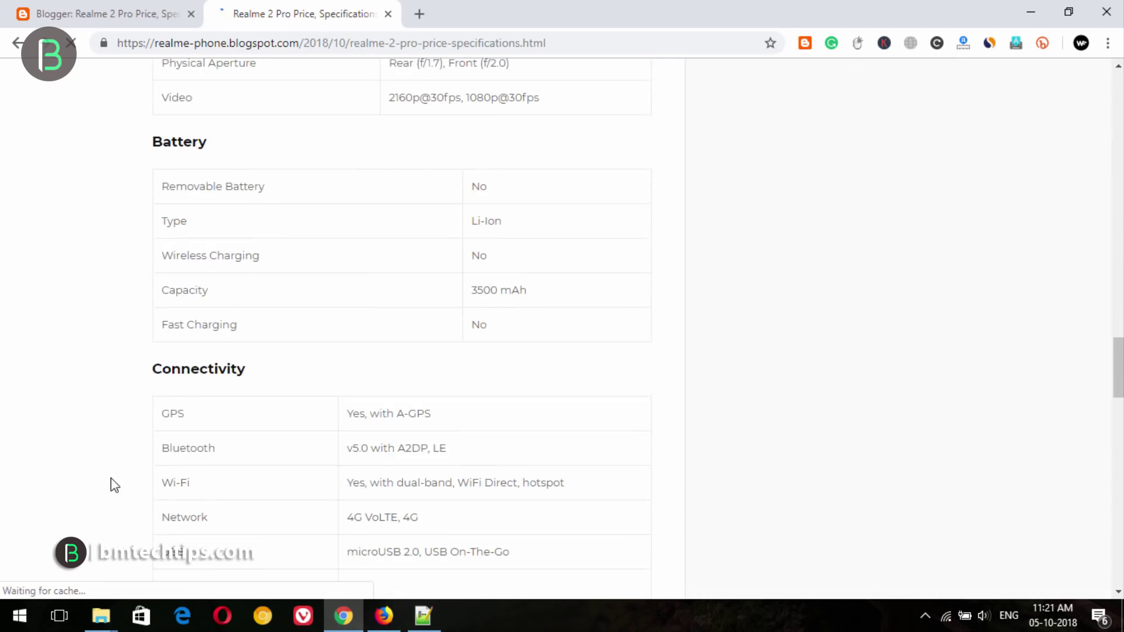
scroll(314, 515, down, 1)
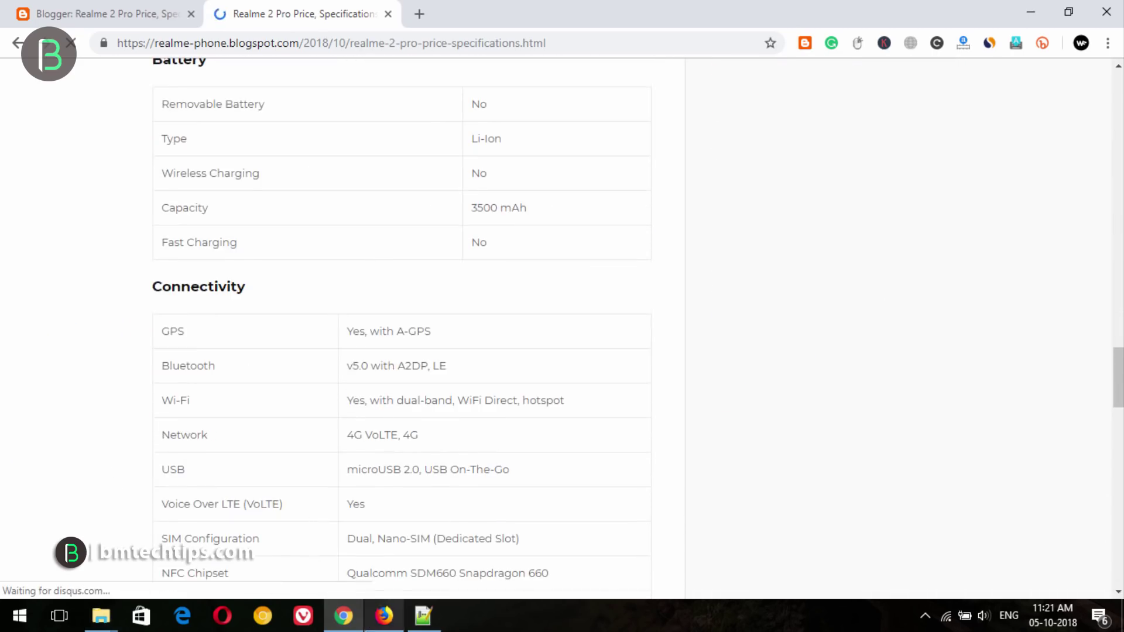
click(384, 615)
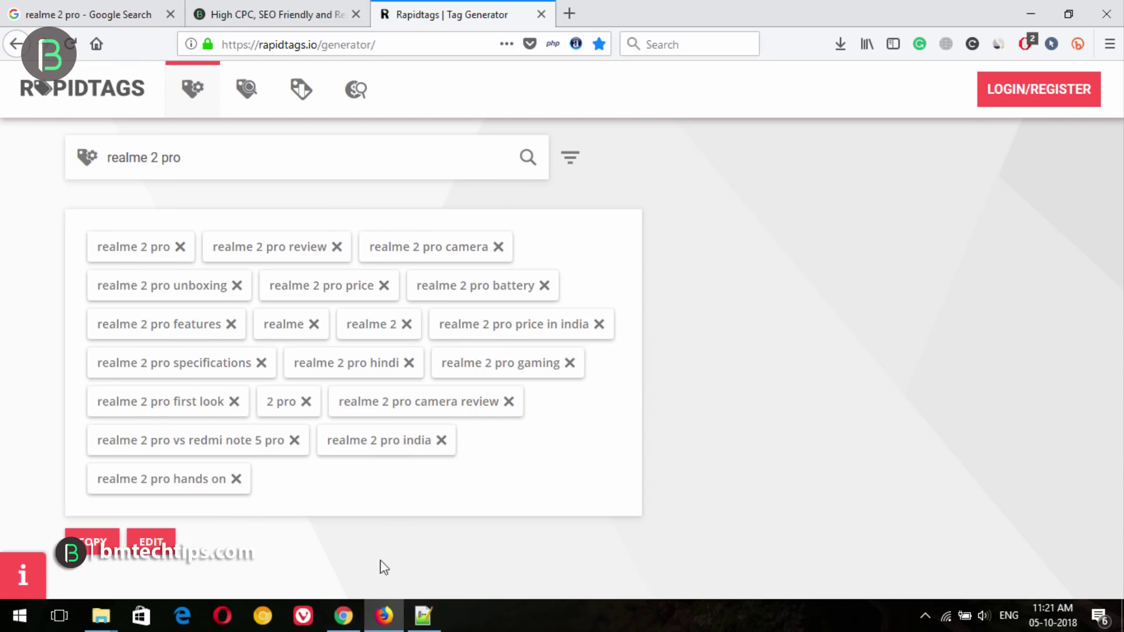
click(343, 615)
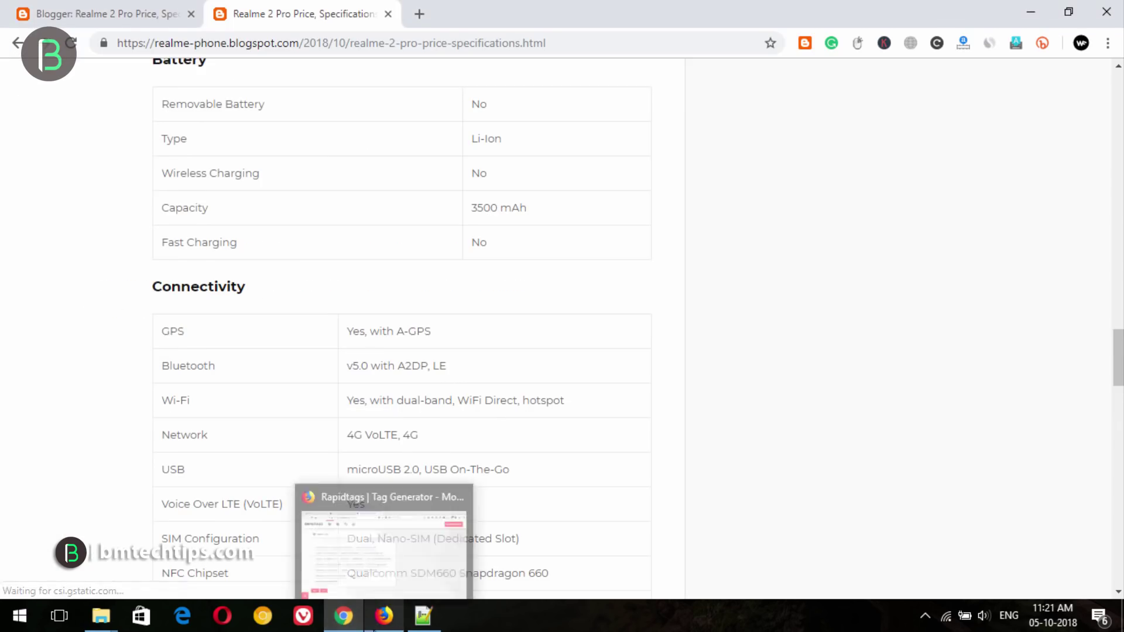
click(384, 616)
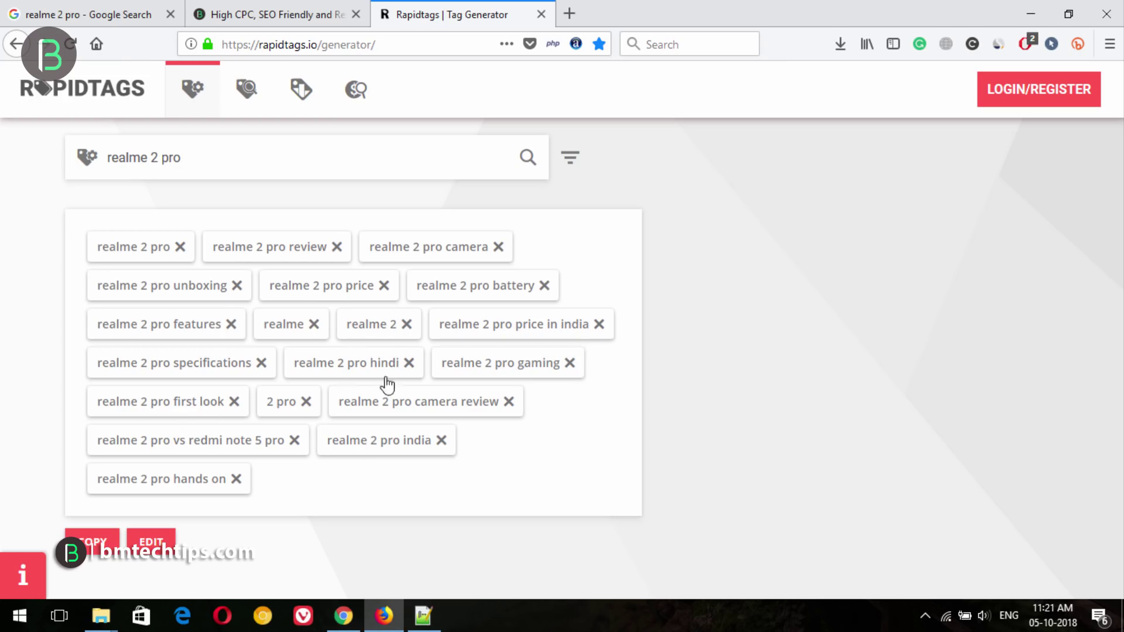
key(alt+Tab)
scroll(437, 447, down, 15)
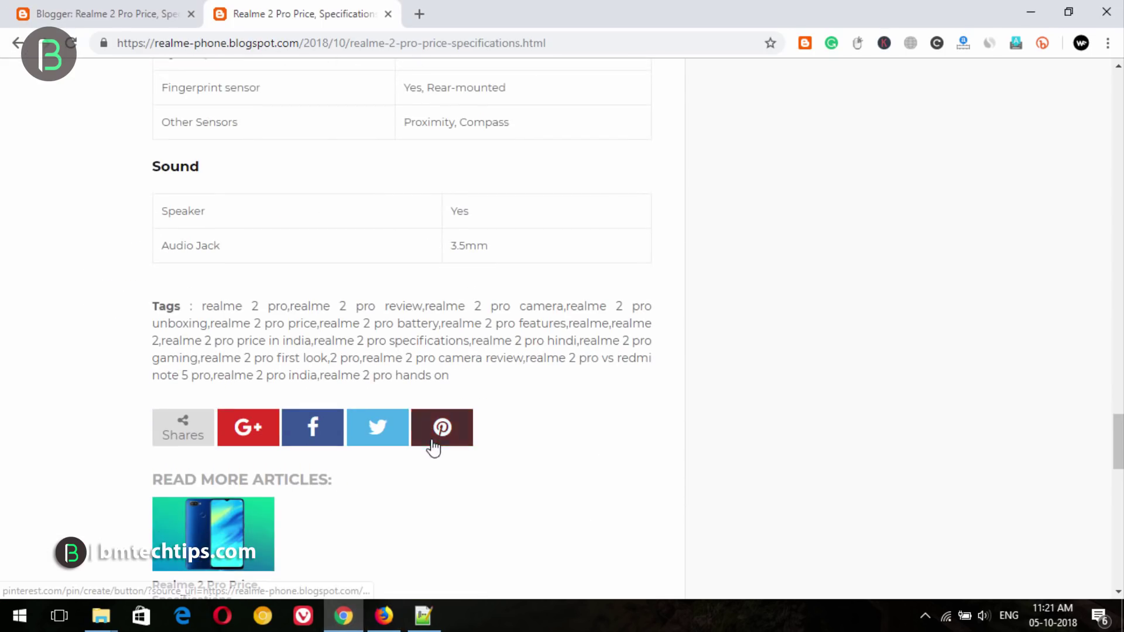
drag(153, 316, 477, 371)
click(465, 373)
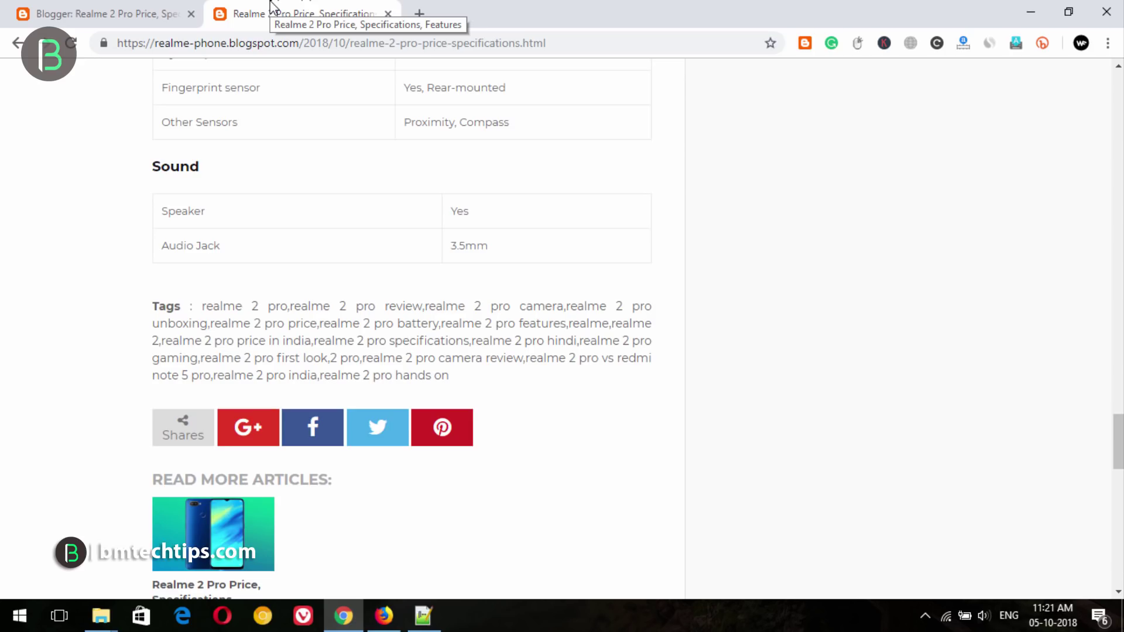
Reload the live post and examine the ad placements below the header and in the sidebar.
key(F5)
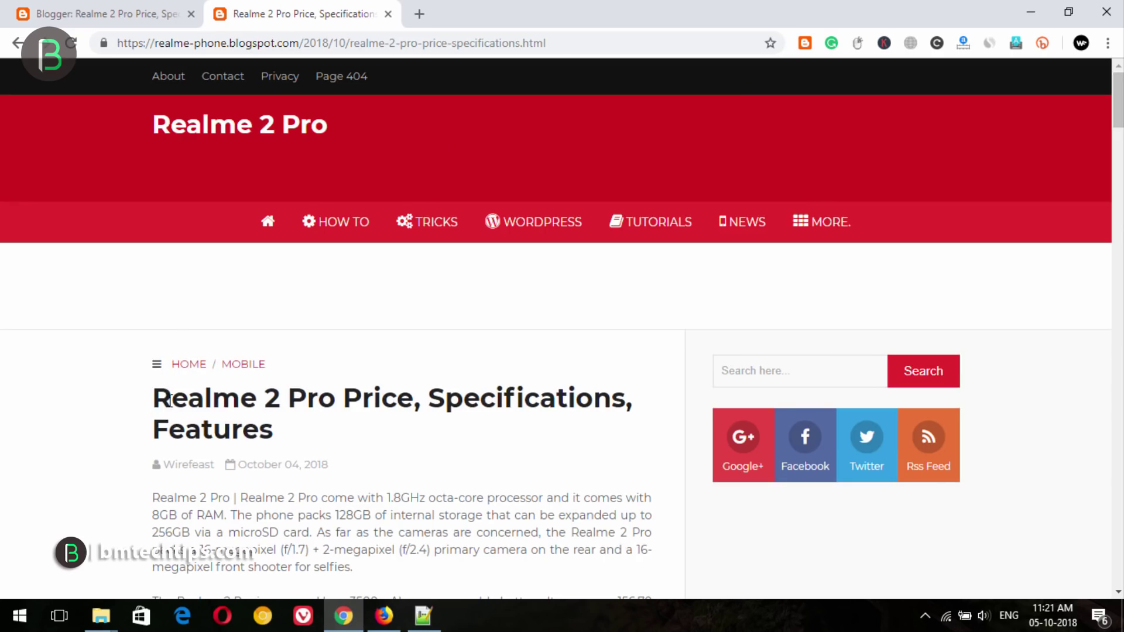
click(115, 9)
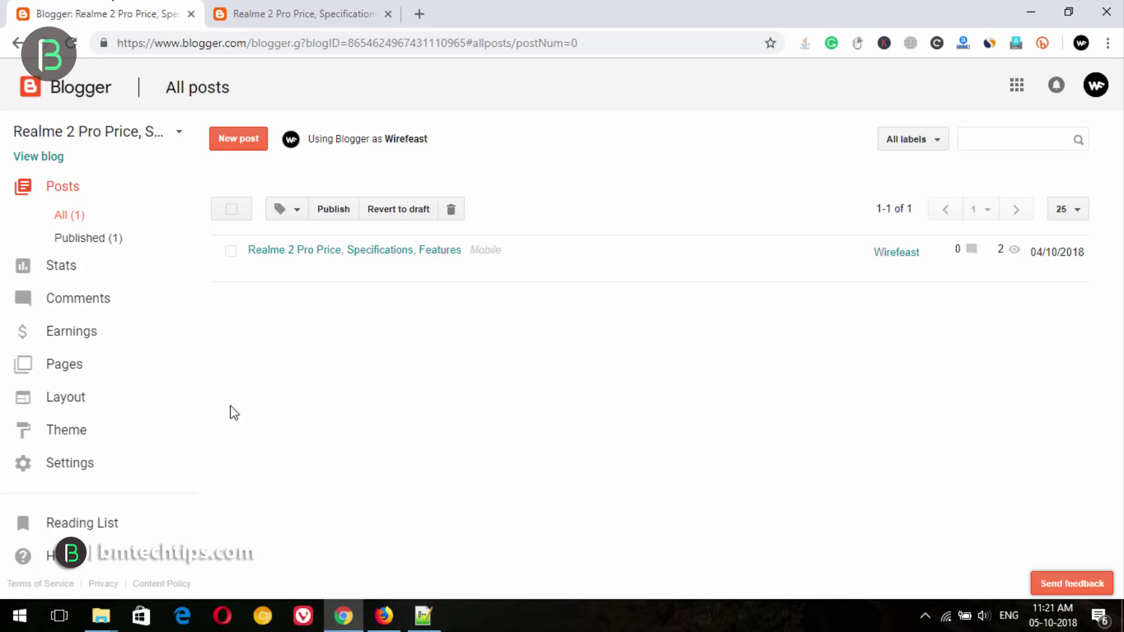
click(63, 199)
click(378, 15)
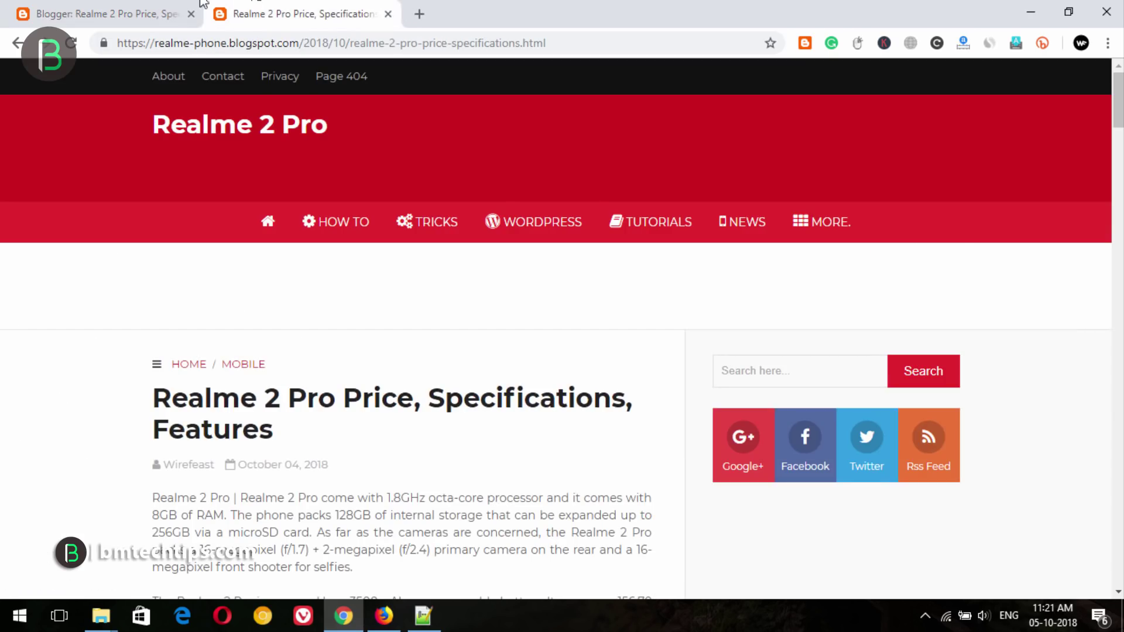
click(388, 14)
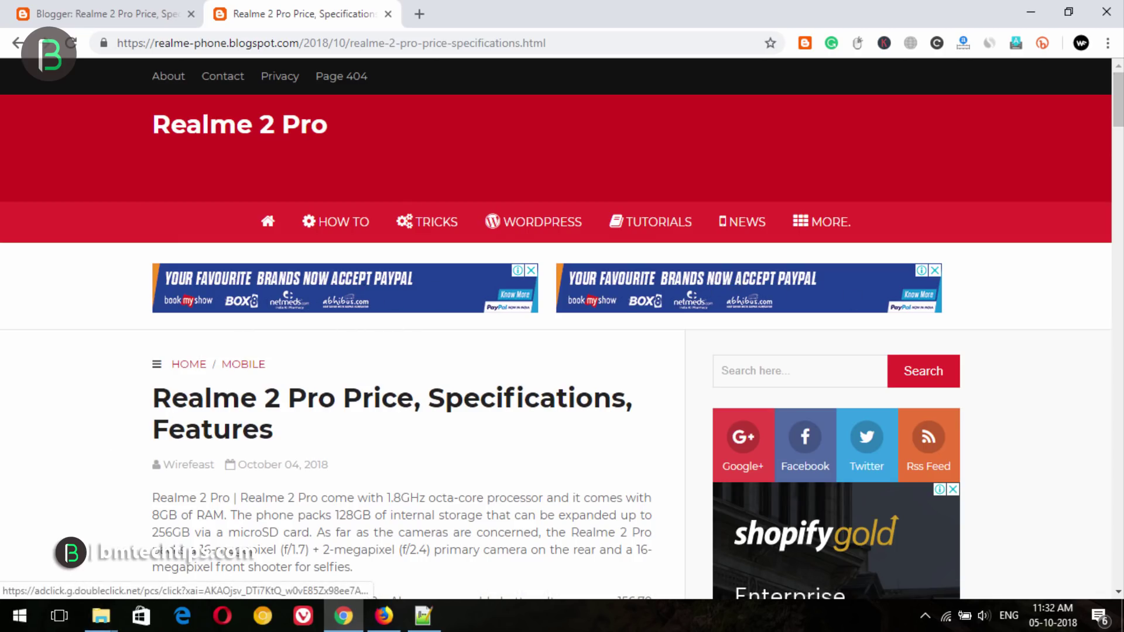
scroll(799, 255, down, 8)
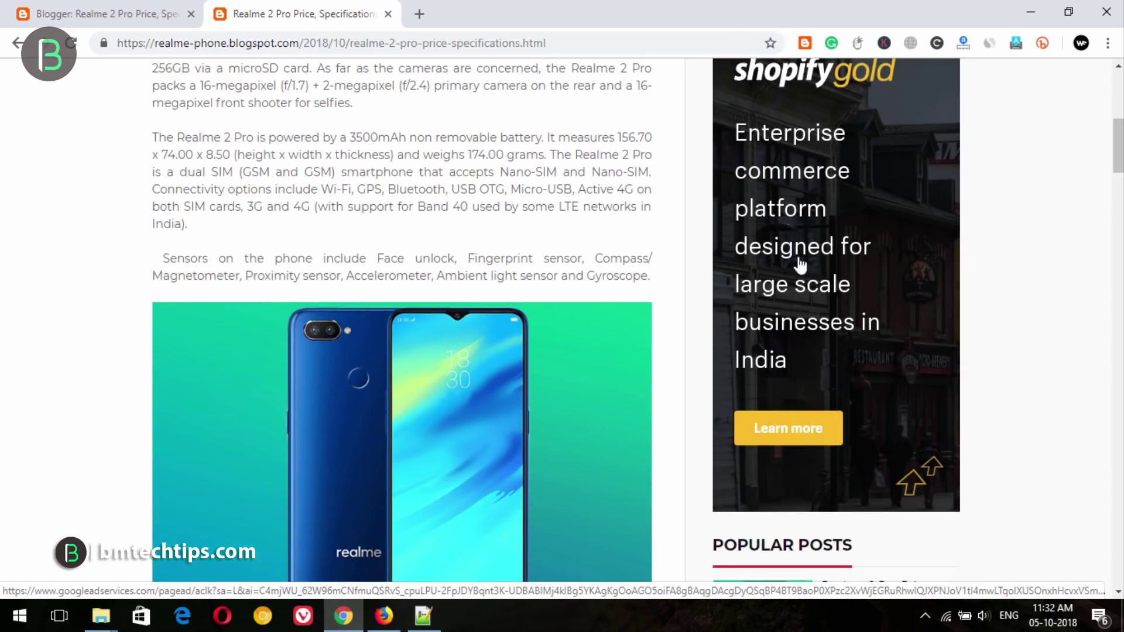
scroll(798, 256, down, 10)
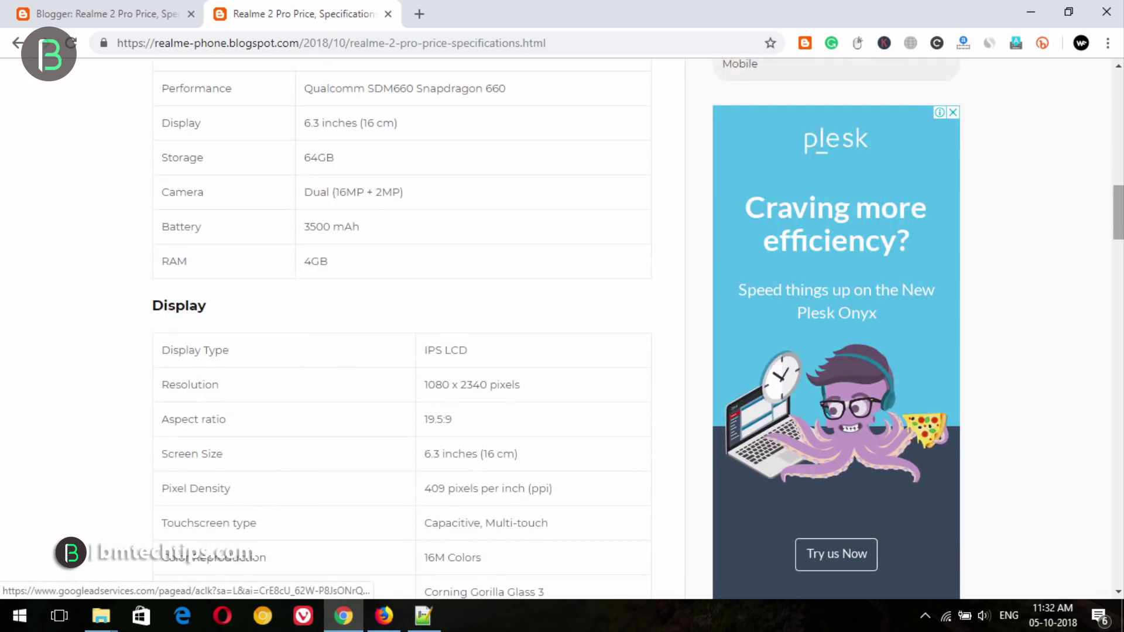
Examine the remaining ad placements on the live post, down to the banner above the newsletter form, and return to the page header.
scroll(798, 256, down, 15)
scroll(421, 324, up, 3)
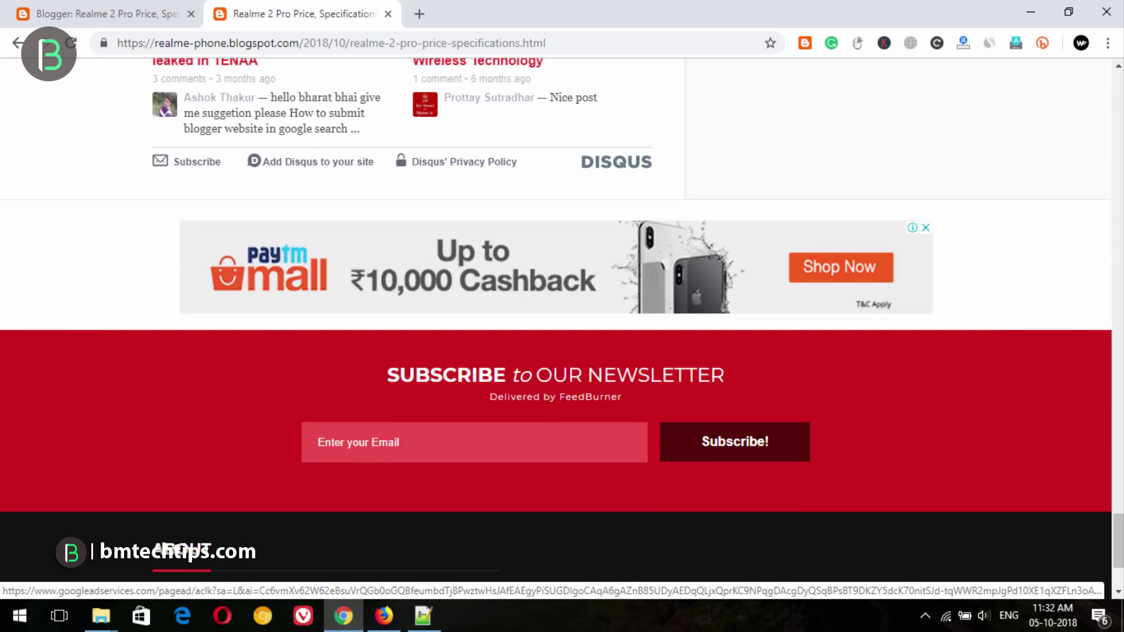
drag(1118, 542, 1120, 120)
scroll(299, 301, up, 5)
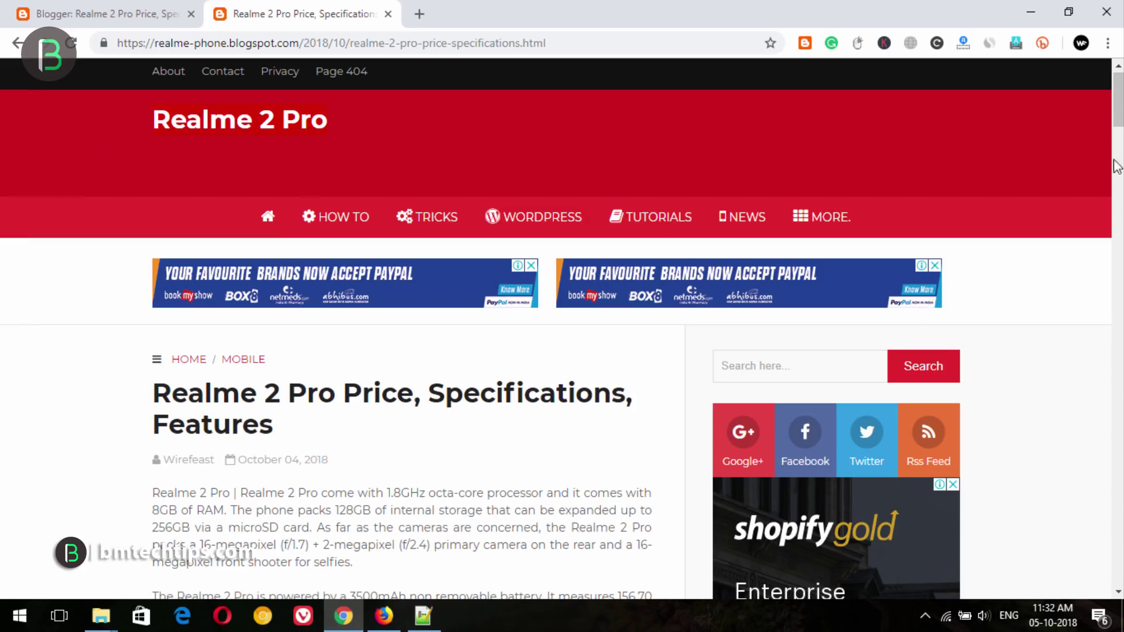
Highlight the entire tags paragraph below the Sound table on the live post.
drag(1119, 96, 1119, 469)
scroll(660, 417, up, 1)
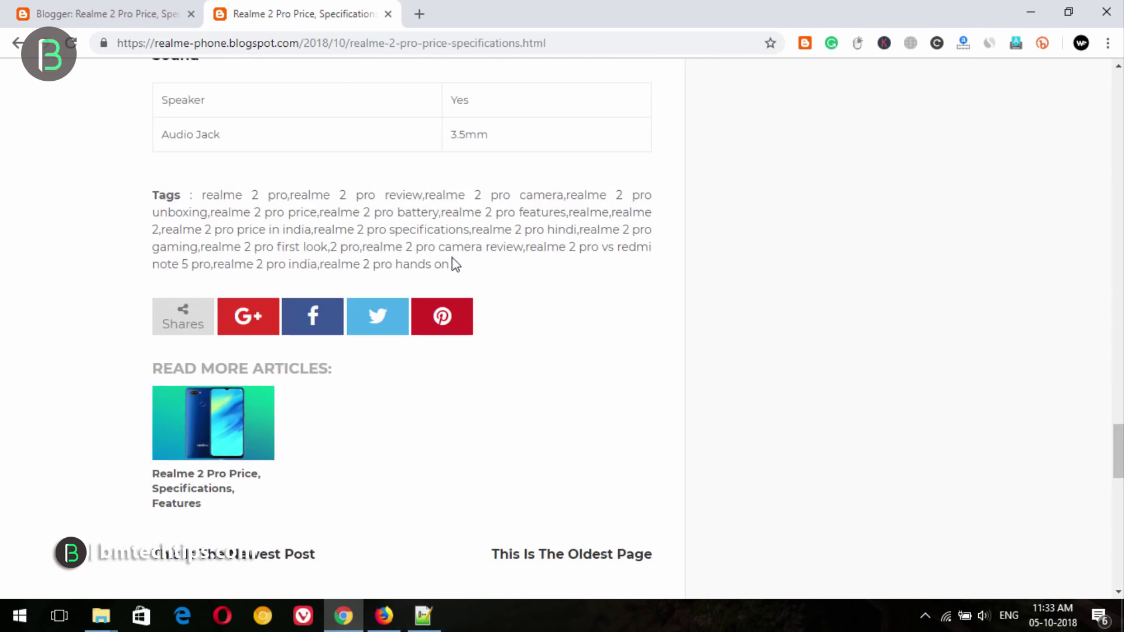
drag(450, 265, 148, 184)
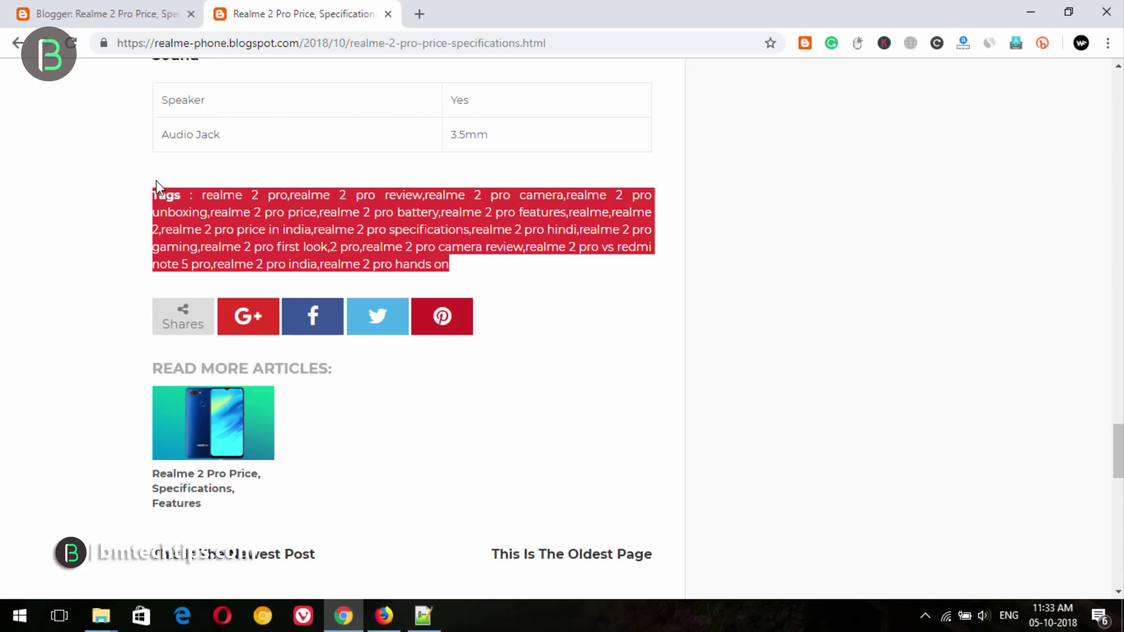
Switch to the Blogger dashboard, show all posts and refresh the list to check the post's view count.
click(112, 12)
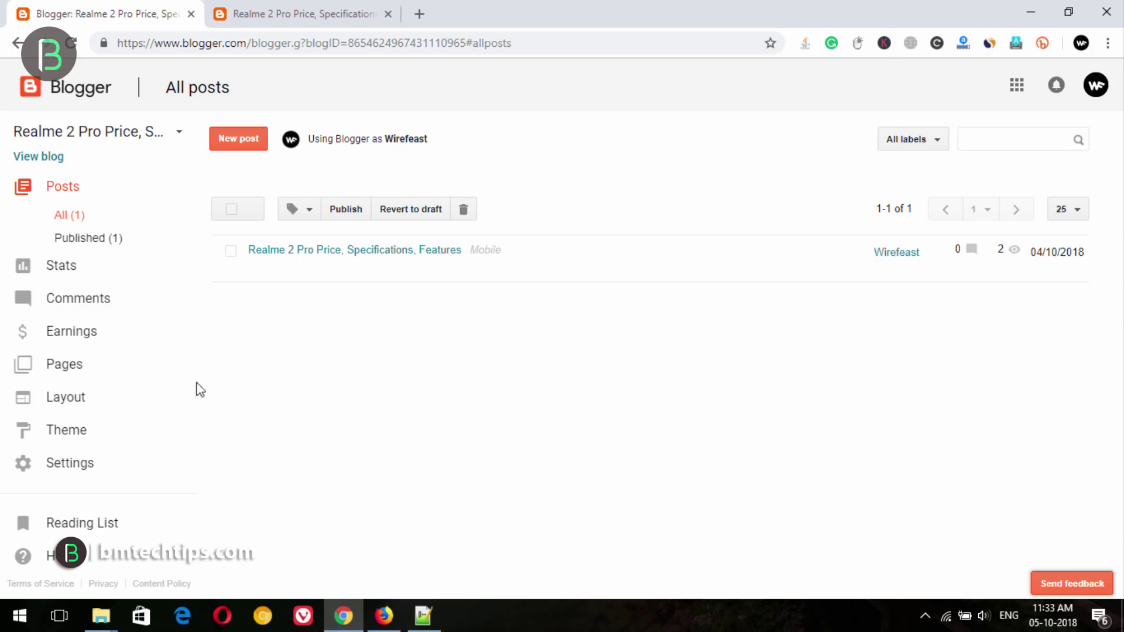
click(85, 218)
click(71, 43)
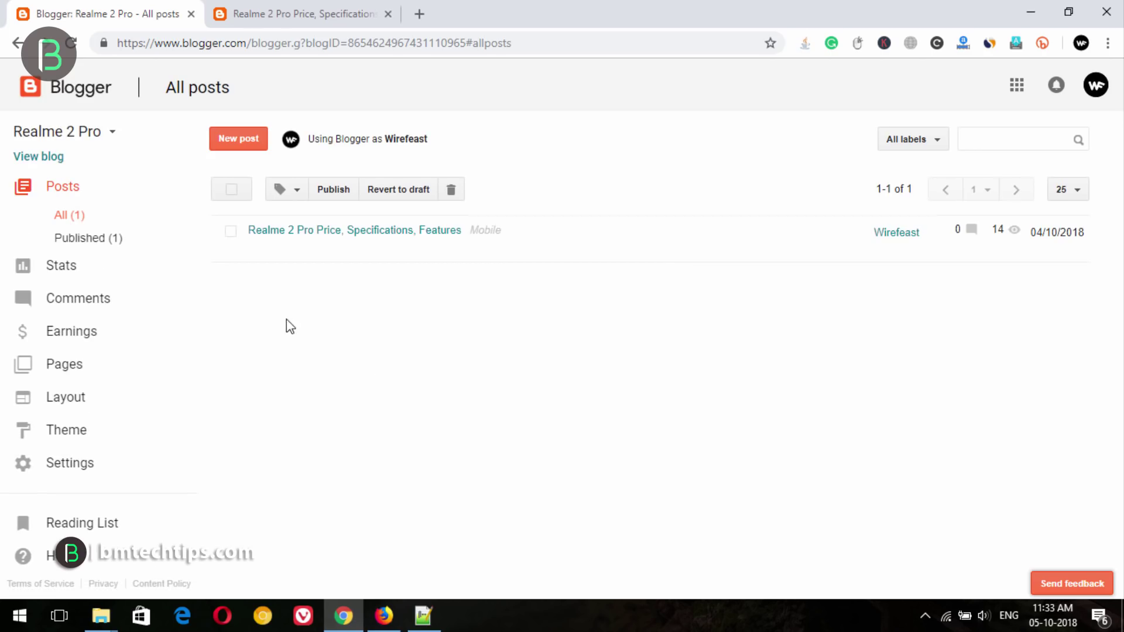
click(246, 2)
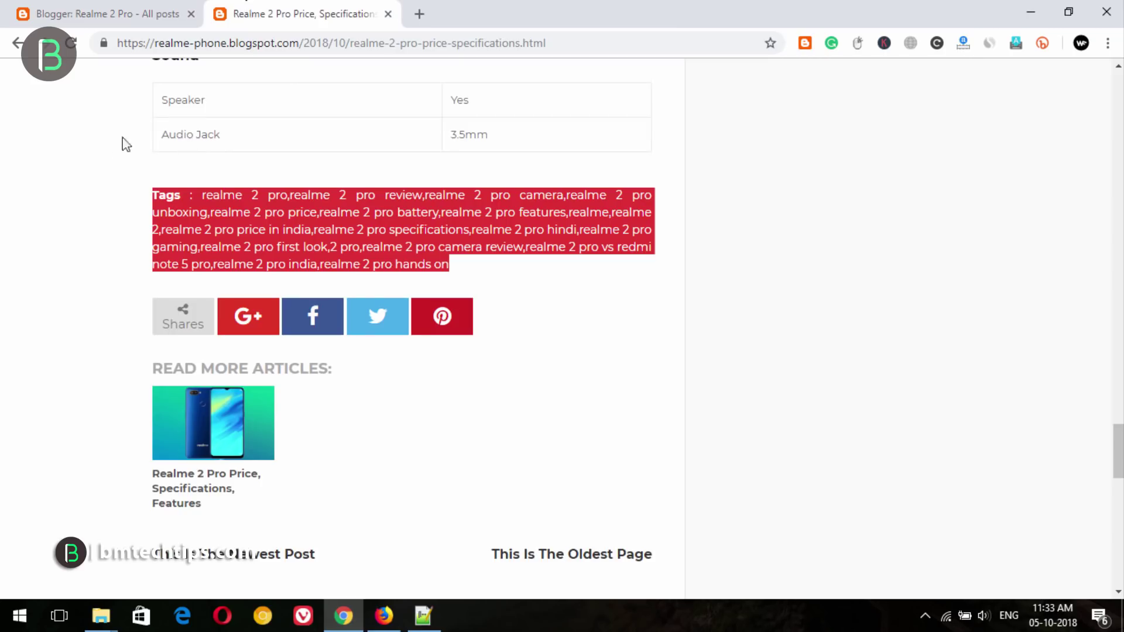
click(84, 7)
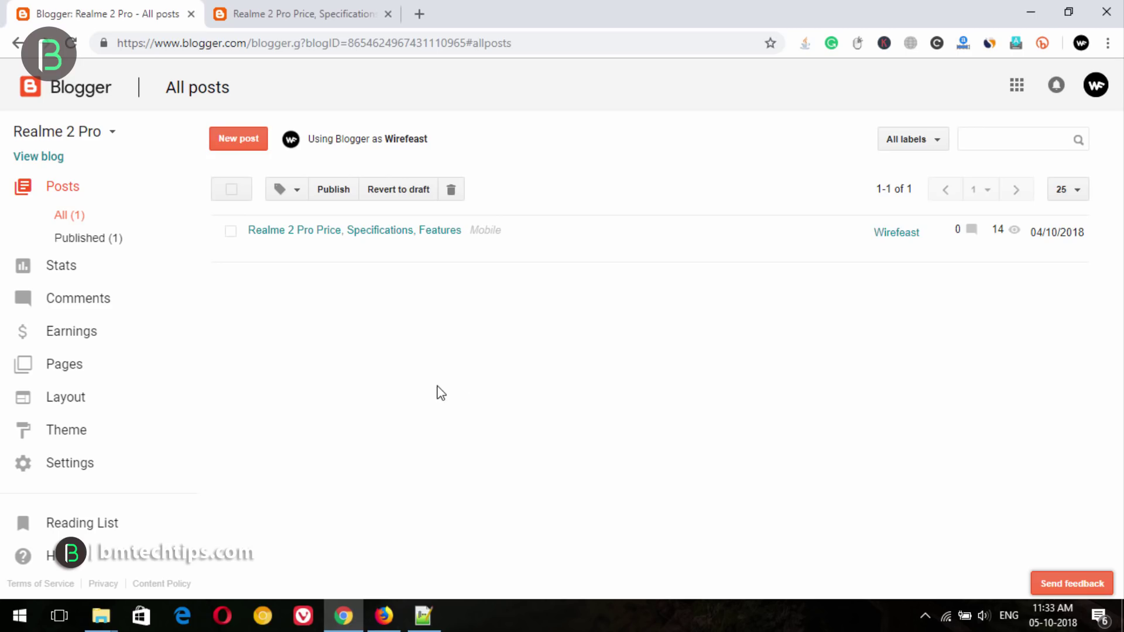
click(323, 12)
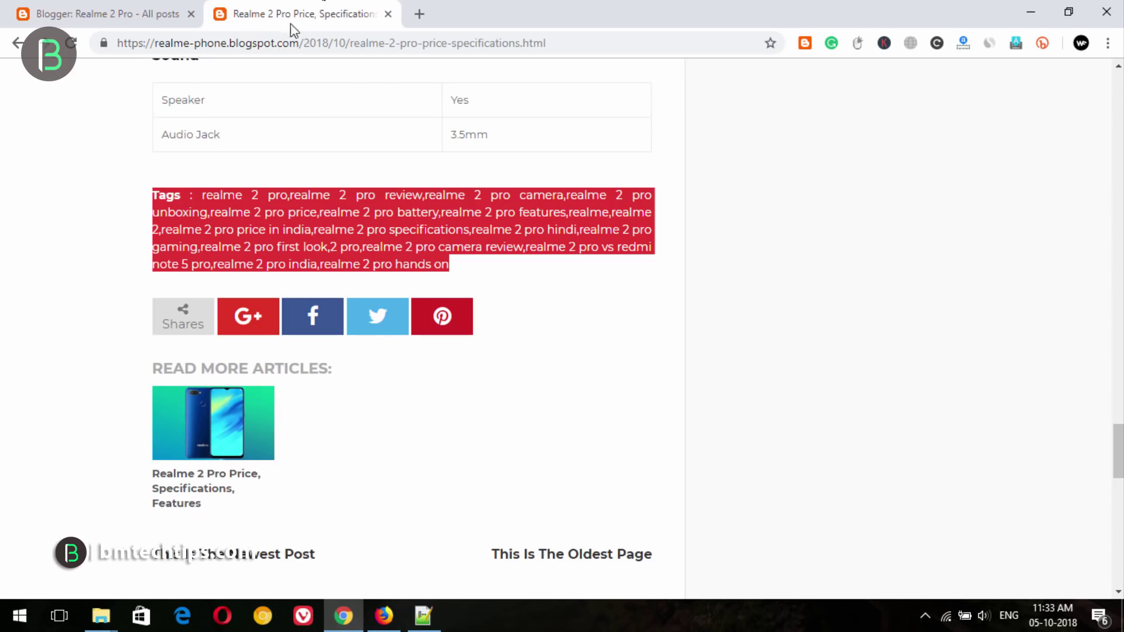
click(262, 42)
click(140, 12)
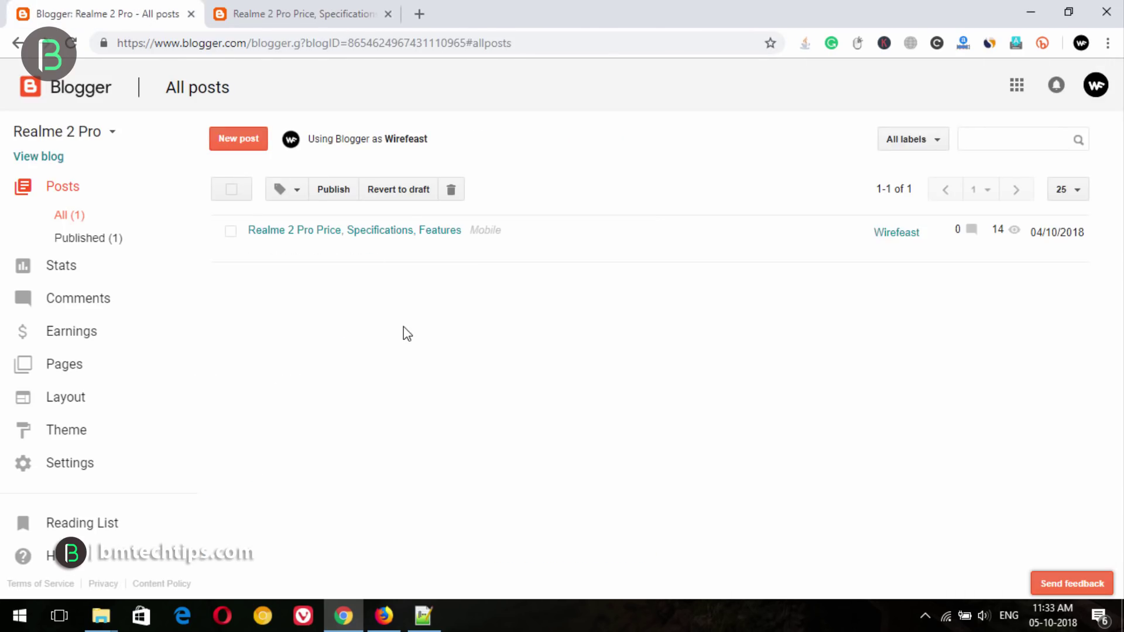
click(311, 13)
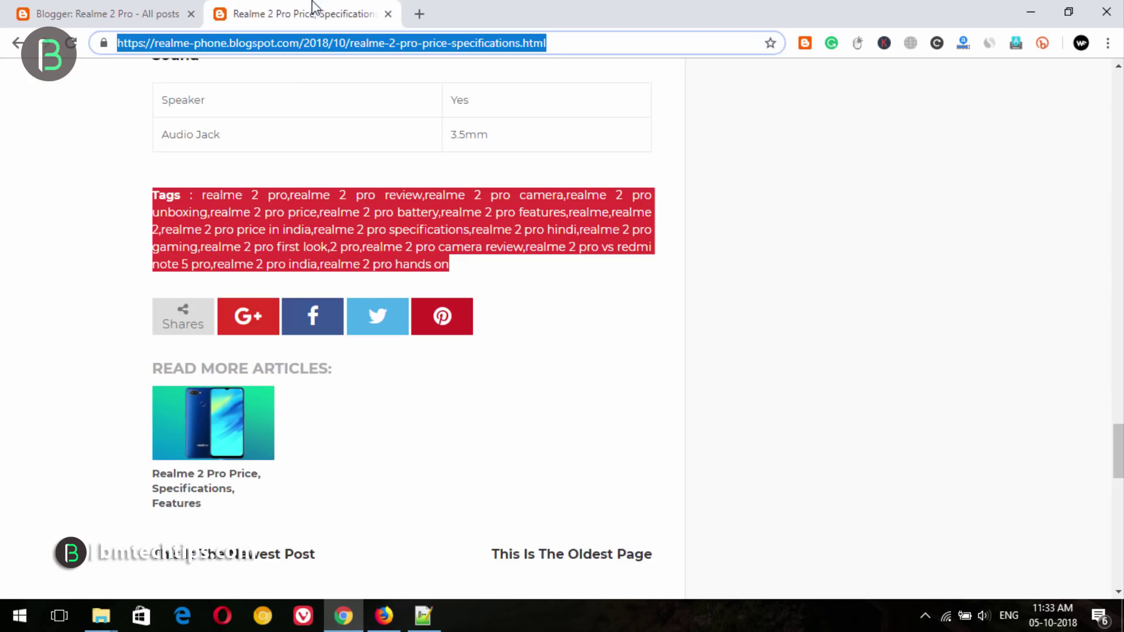
click(231, 41)
drag(293, 43, 92, 43)
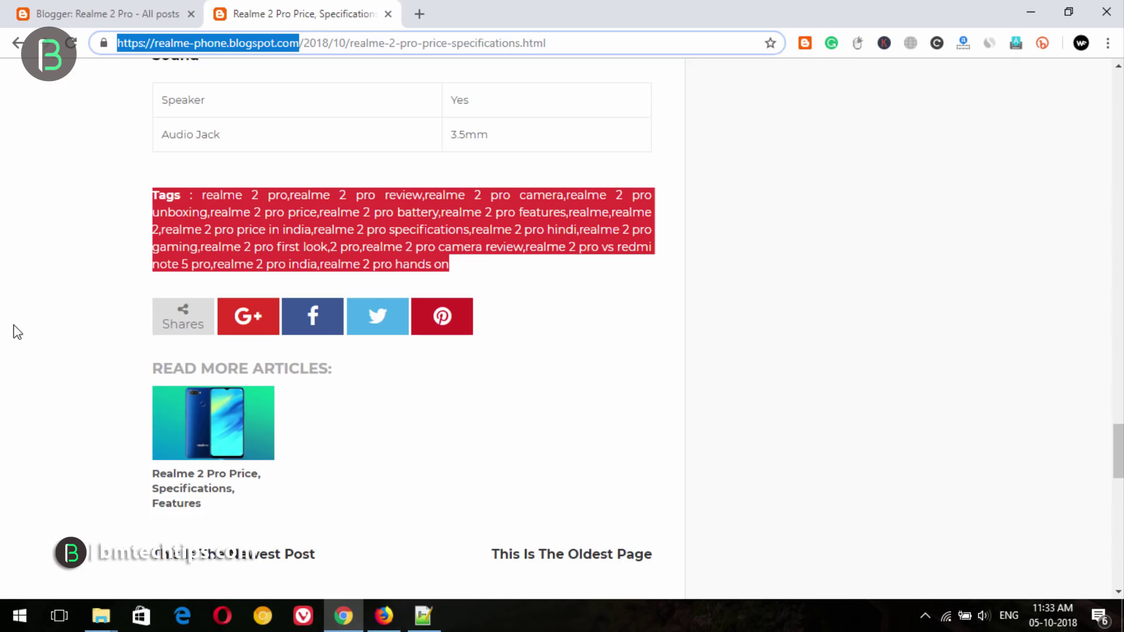
click(918, 409)
drag(1119, 452, 1118, 100)
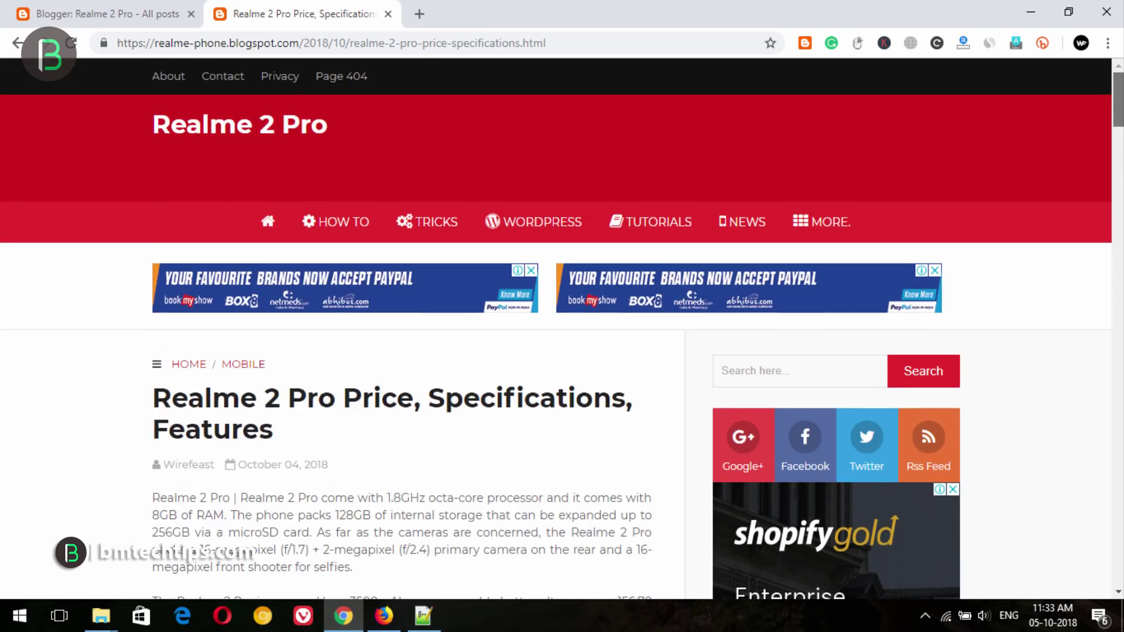